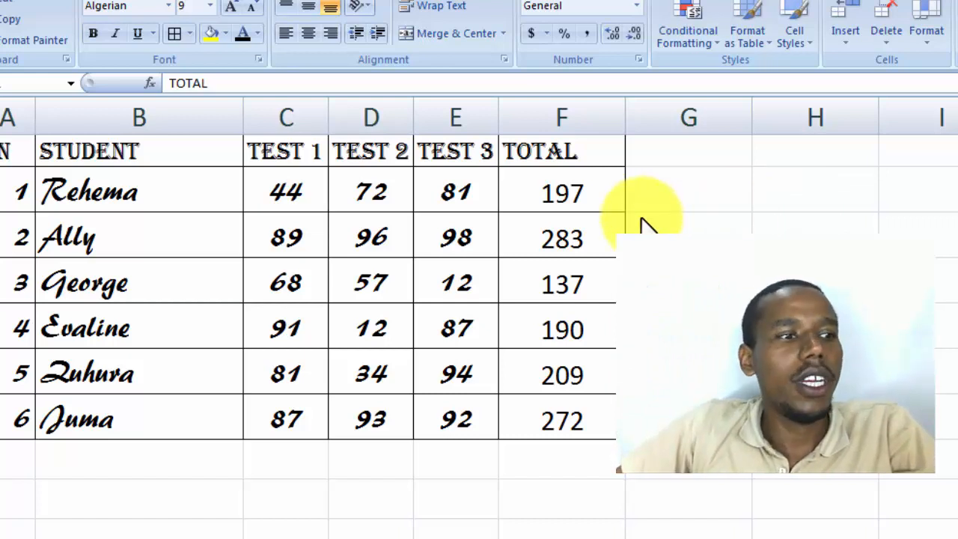
Fill the whole STUDENT column with yellow and the entire row of student number 2 with light green
{"action": "left_click", "coordinate": [133, 108]}
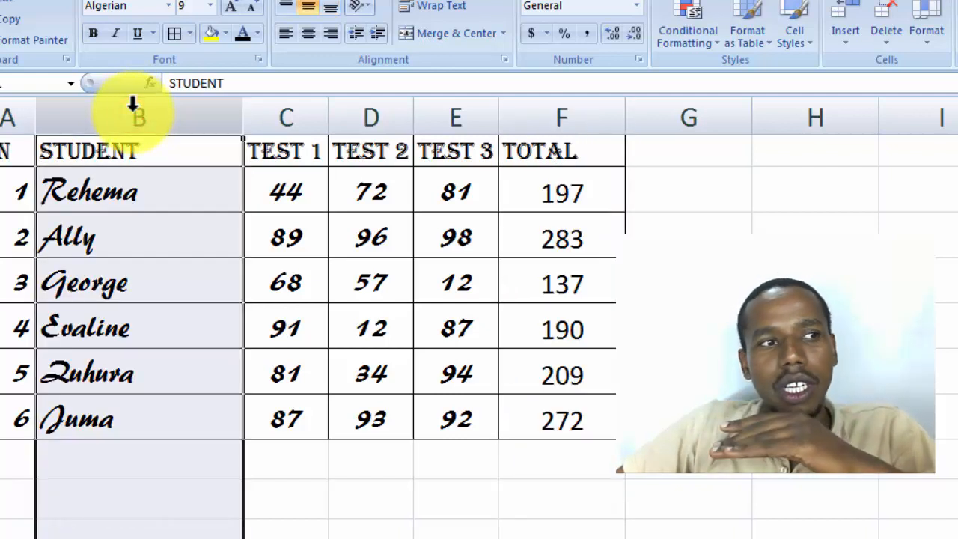
{"action": "left_click", "coordinate": [210, 33]}
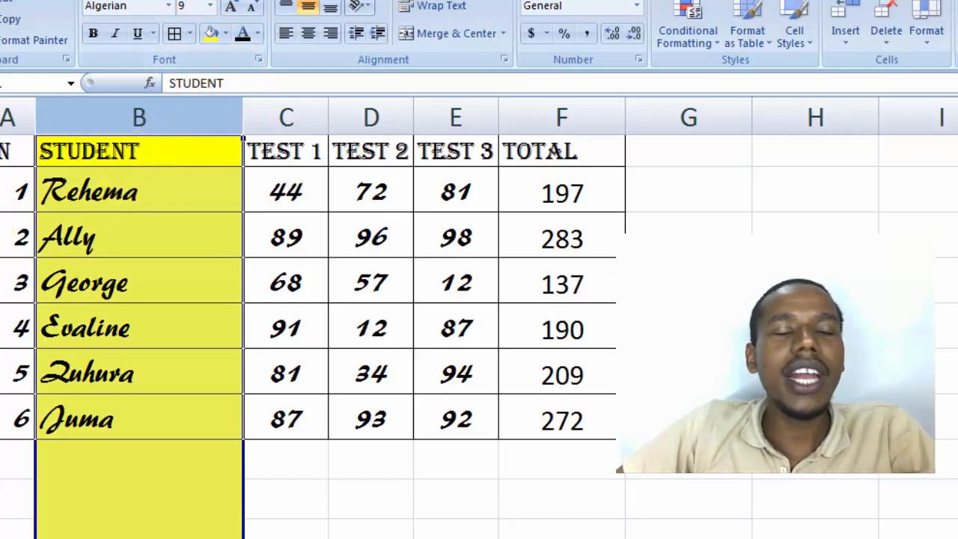
{"action": "left_click", "coordinate": [1, 236]}
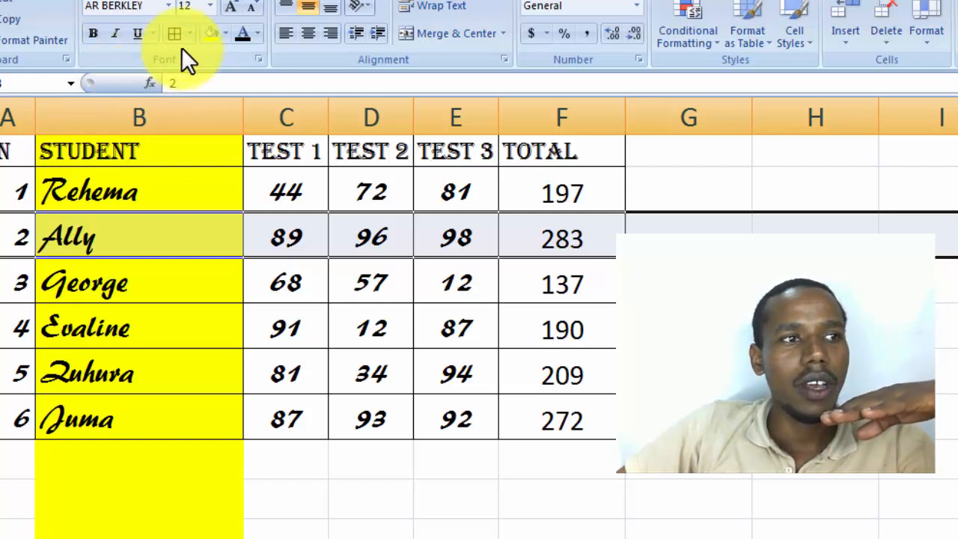
{"action": "left_click", "coordinate": [224, 33]}
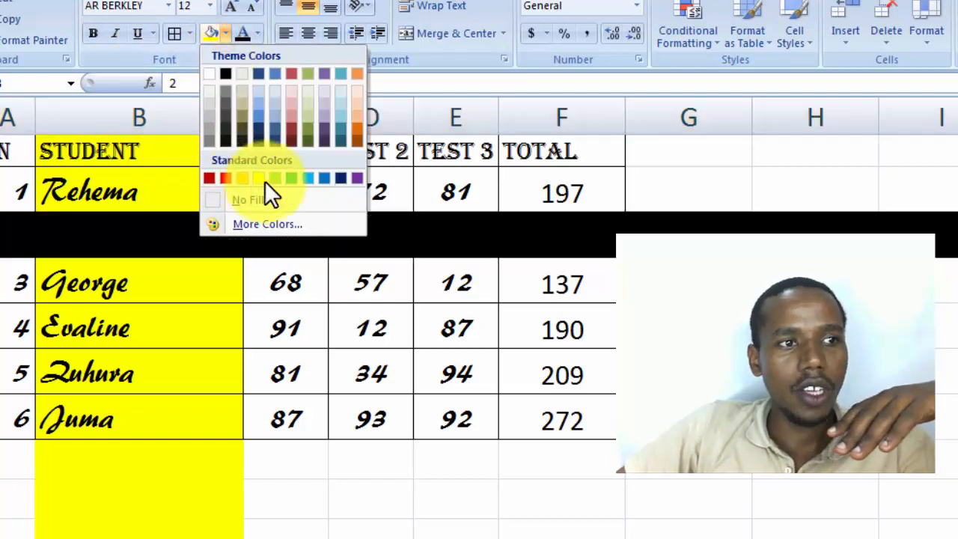
{"action": "left_click", "coordinate": [276, 177]}
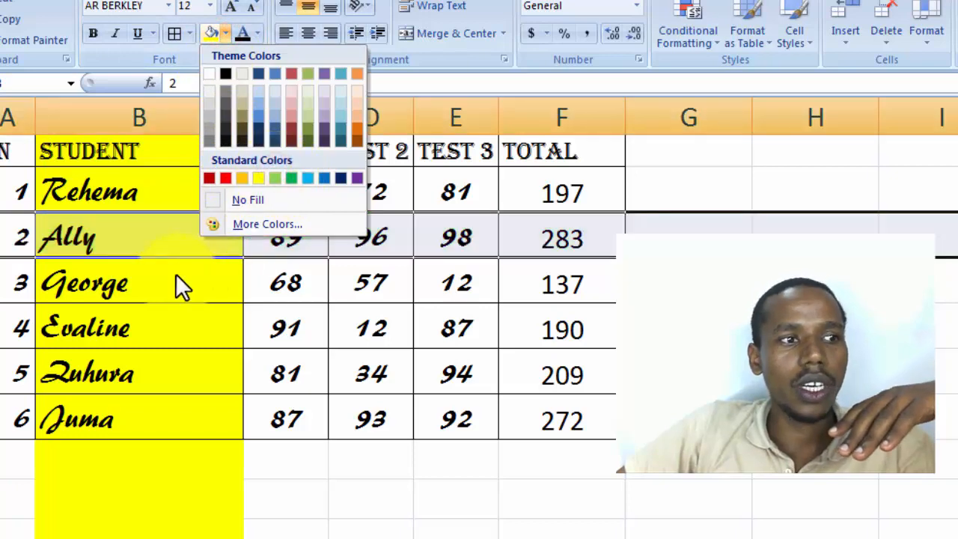
{"action": "left_click", "coordinate": [276, 177]}
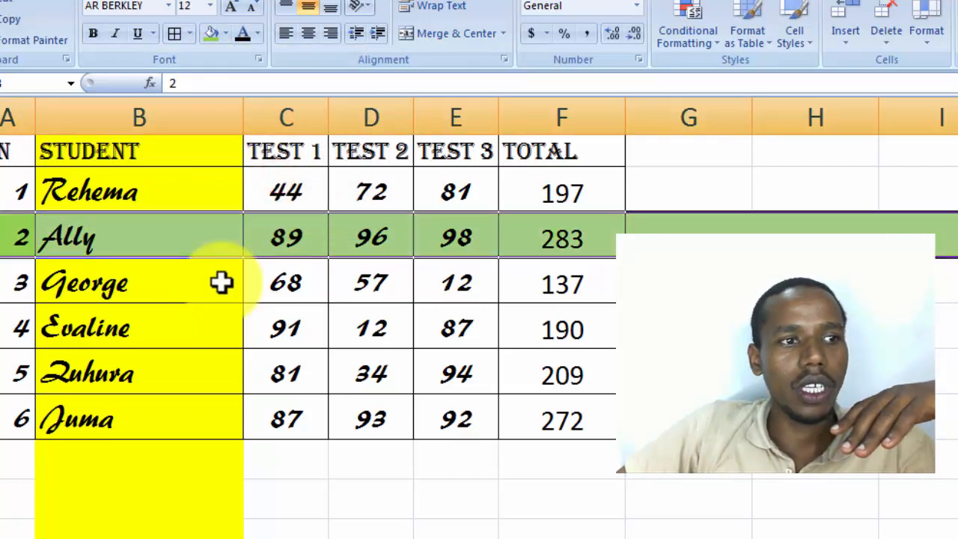
{"action": "left_click", "coordinate": [220, 280]}
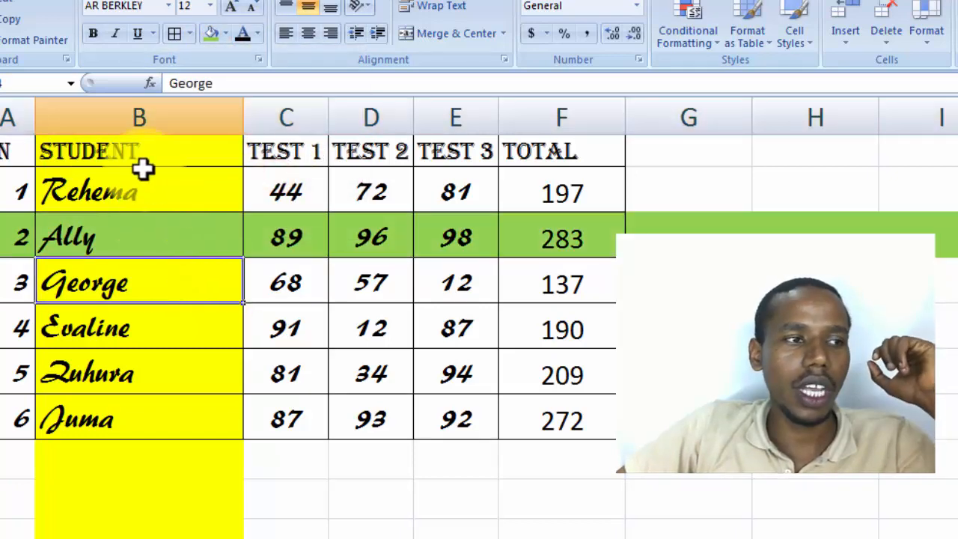
{"action": "left_click", "coordinate": [17, 112]}
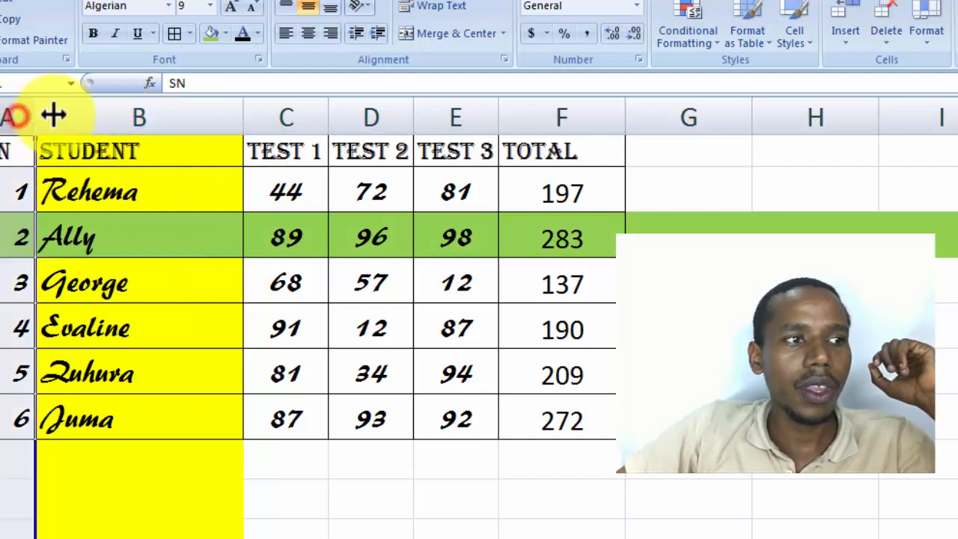
{"action": "left_click", "coordinate": [86, 112]}
{"action": "left_click", "coordinate": [290, 116]}
{"action": "left_click", "coordinate": [367, 112]}
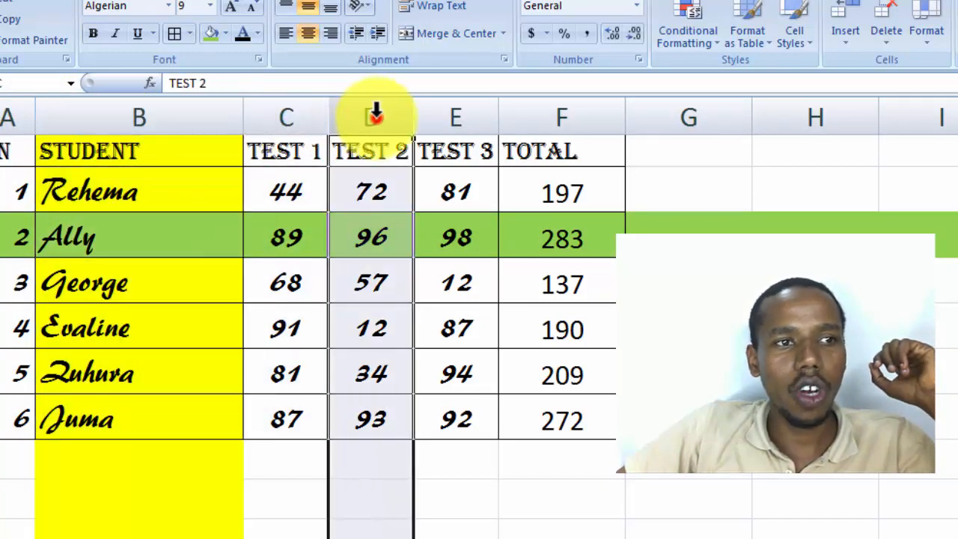
{"action": "left_click", "coordinate": [455, 104]}
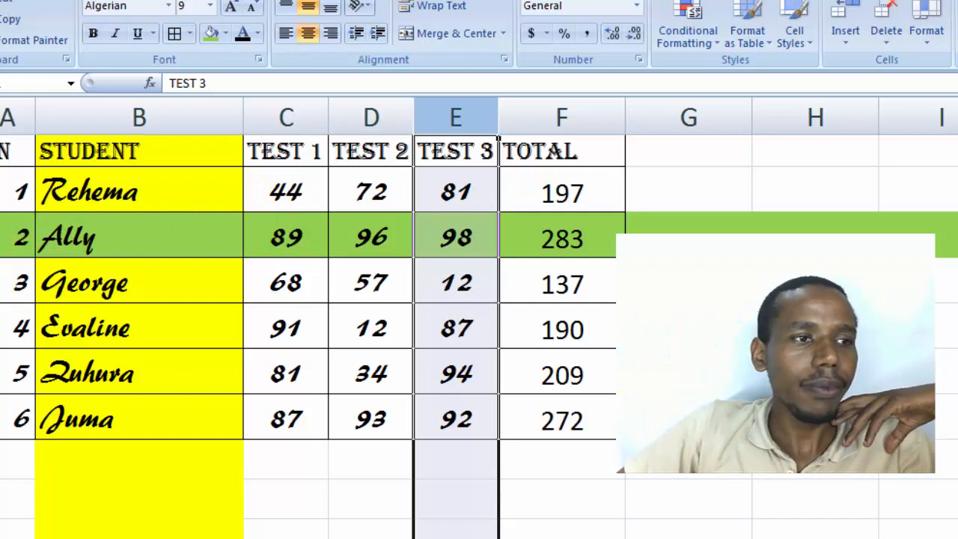
{"action": "left_click", "coordinate": [77, 226]}
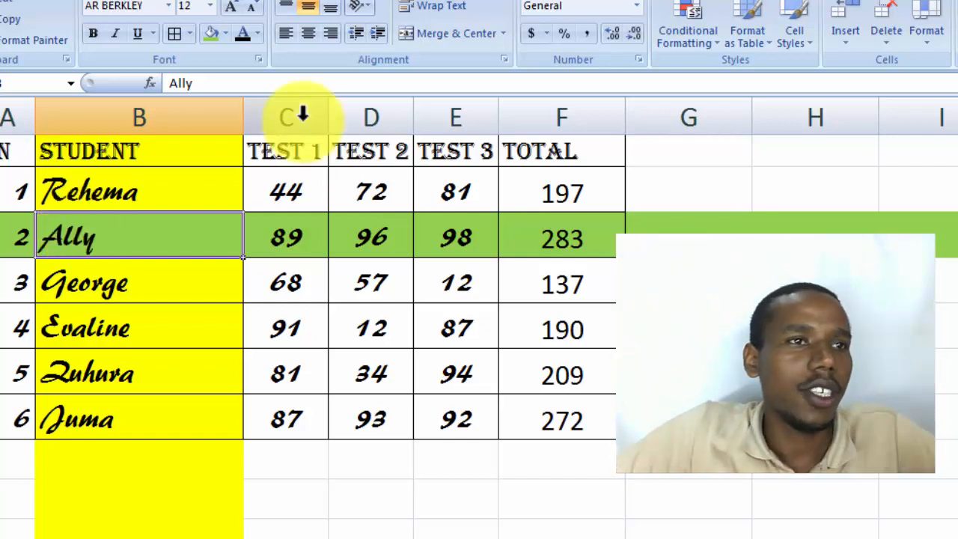
Try to insert a blank column before the STUDENT column
{"action": "left_click", "coordinate": [215, 103]}
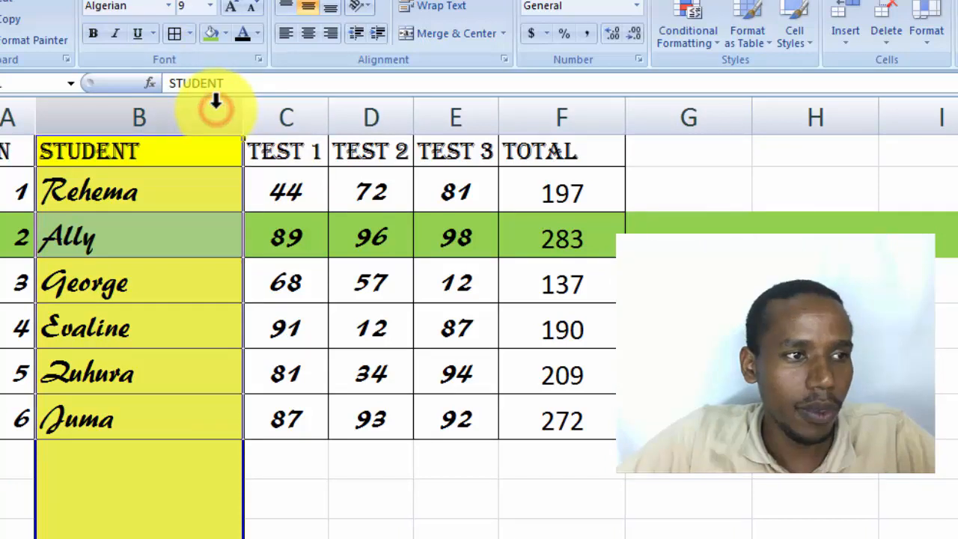
{"action": "right_click", "coordinate": [216, 103]}
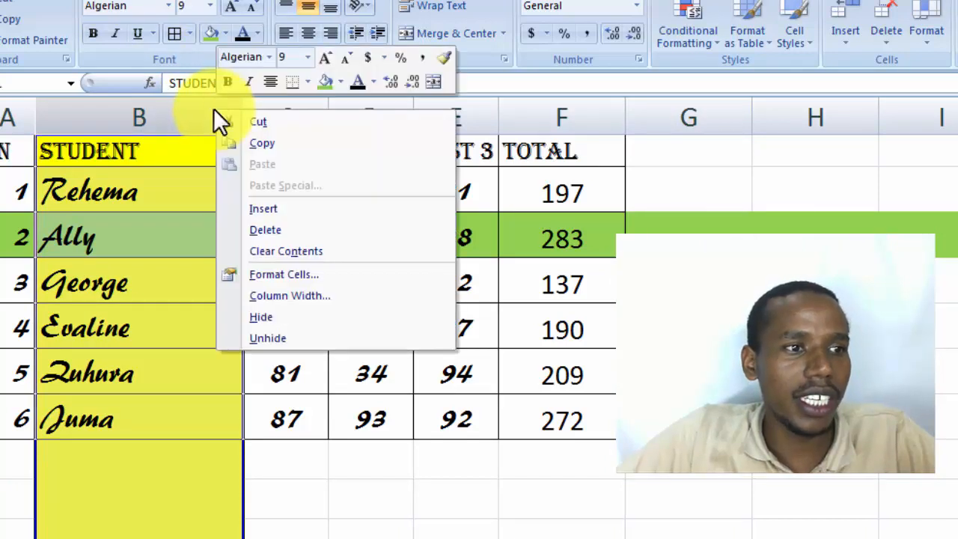
{"action": "left_click", "coordinate": [255, 210]}
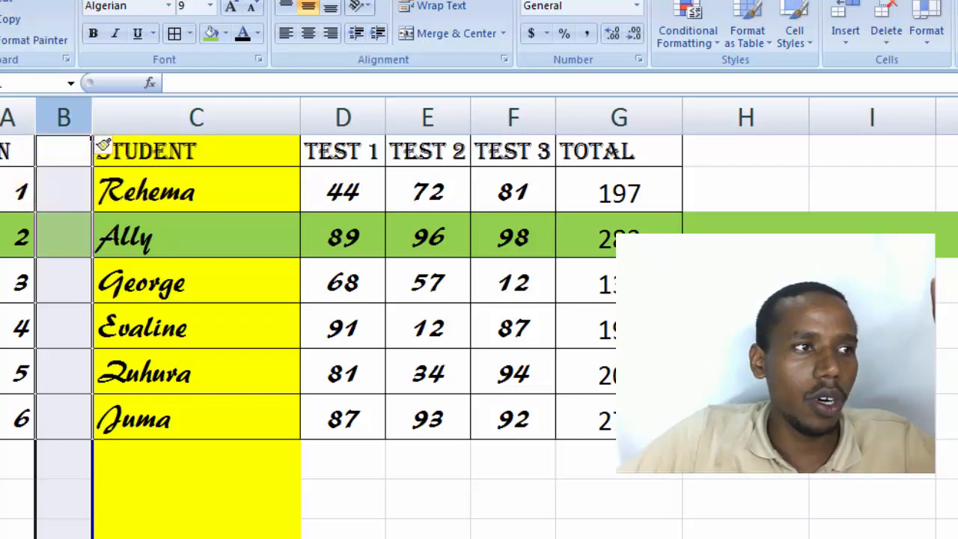
{"action": "key", "text": "ctrl+z"}
Insert a blank column between the STUDENT and TEST 1 columns
{"action": "left_click", "coordinate": [313, 112]}
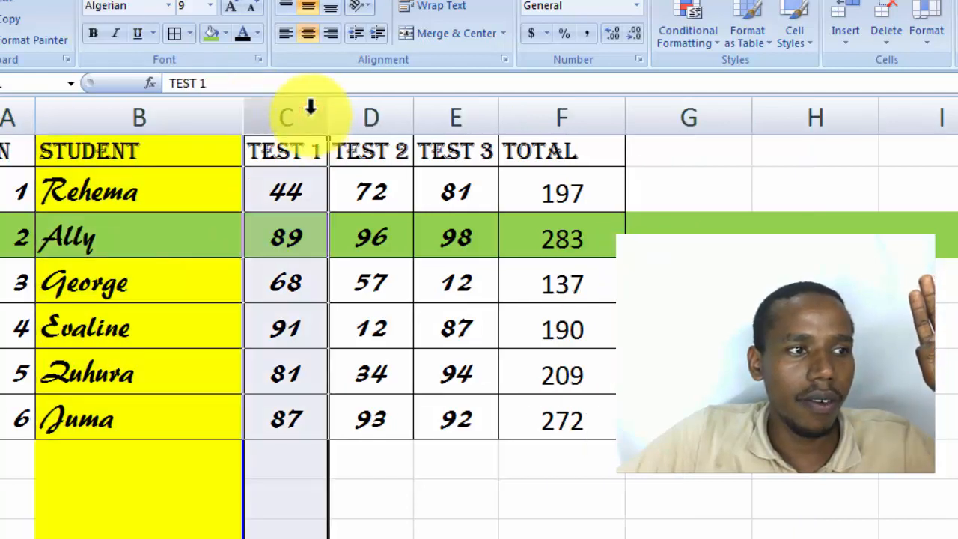
{"action": "right_click", "coordinate": [311, 109]}
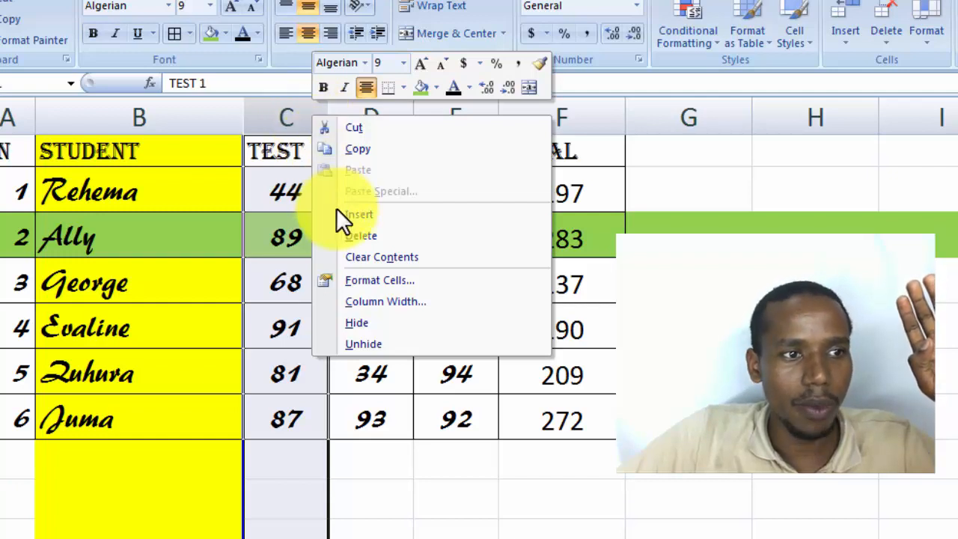
{"action": "left_click", "coordinate": [262, 109]}
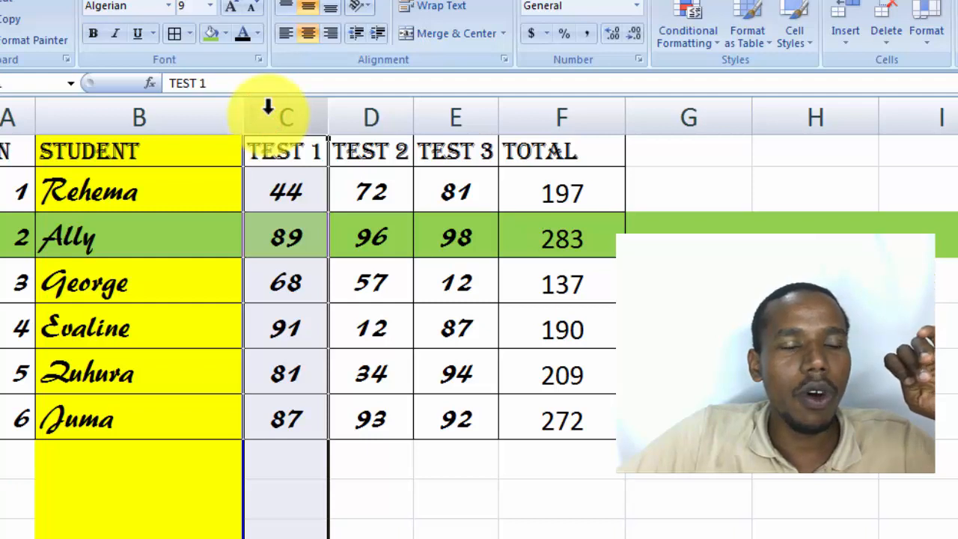
{"action": "right_click", "coordinate": [268, 109]}
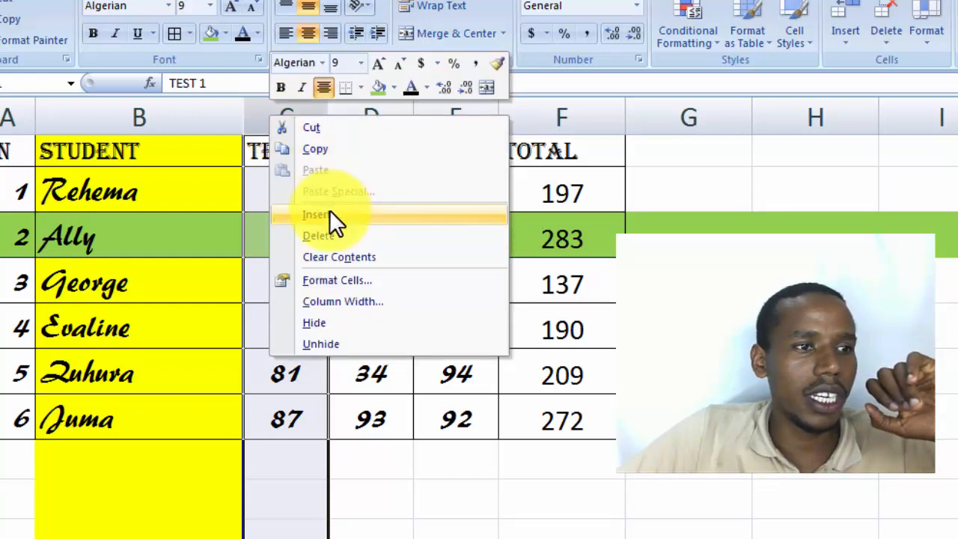
{"action": "left_click", "coordinate": [254, 101]}
{"action": "right_click", "coordinate": [253, 105]}
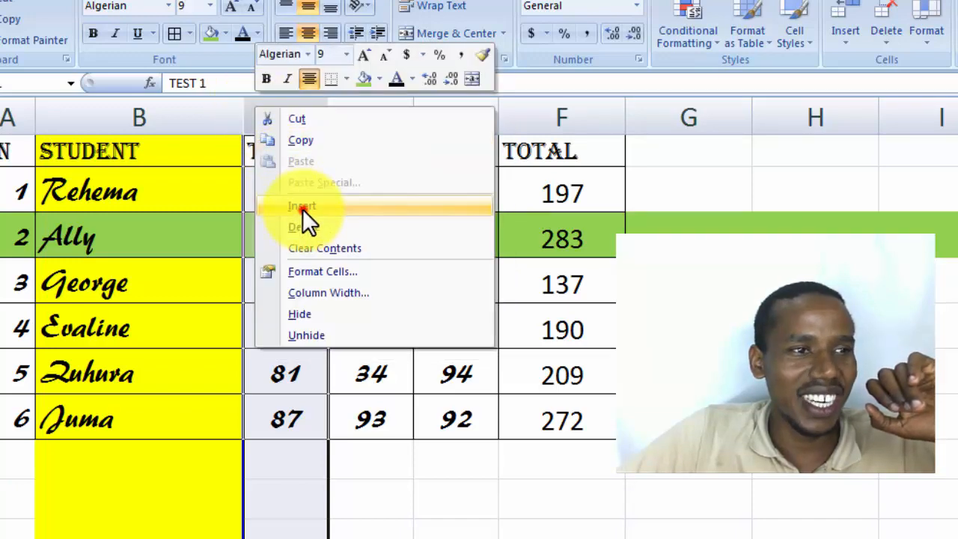
{"action": "left_click", "coordinate": [303, 207]}
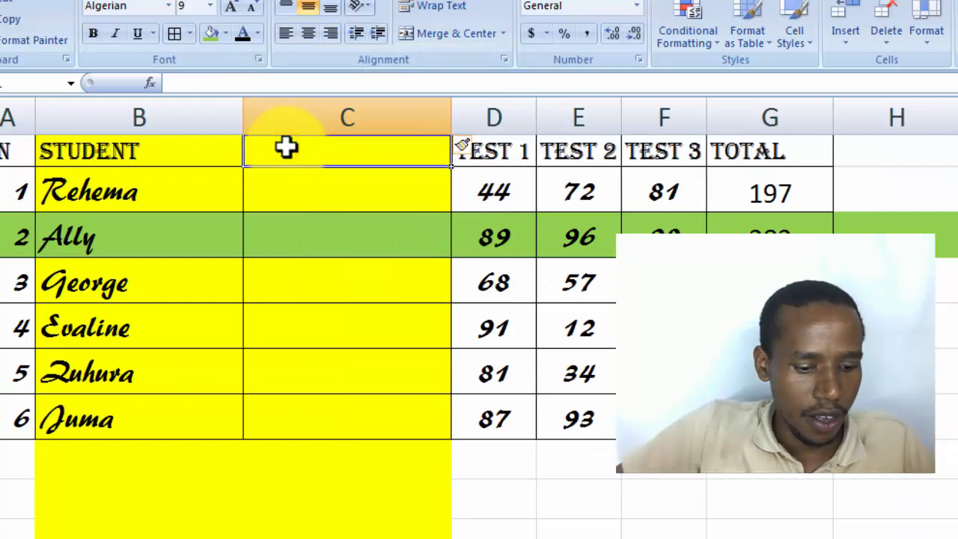
Enter the heading "family name" in the first cell of the newly inserted column
{"action": "type", "text": "fam"}
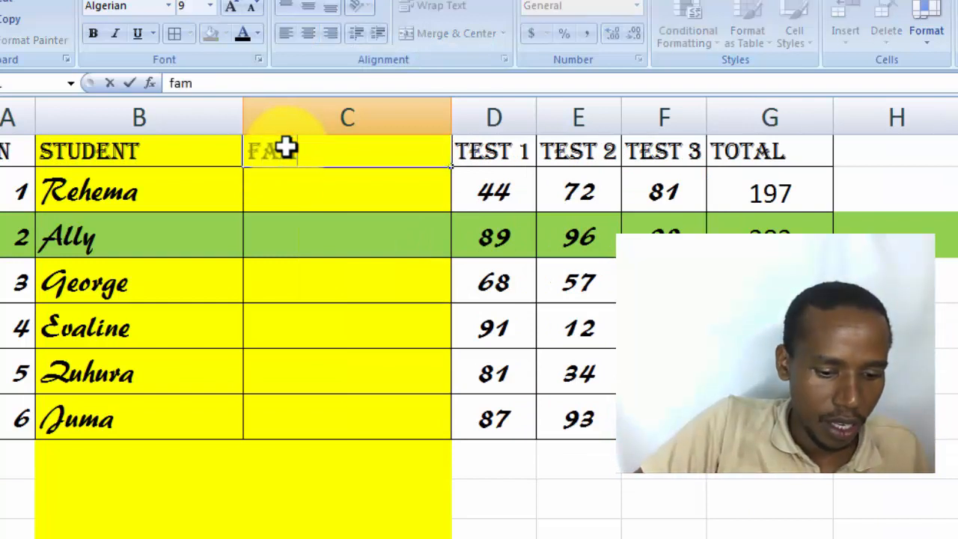
{"action": "type", "text": "ily n"}
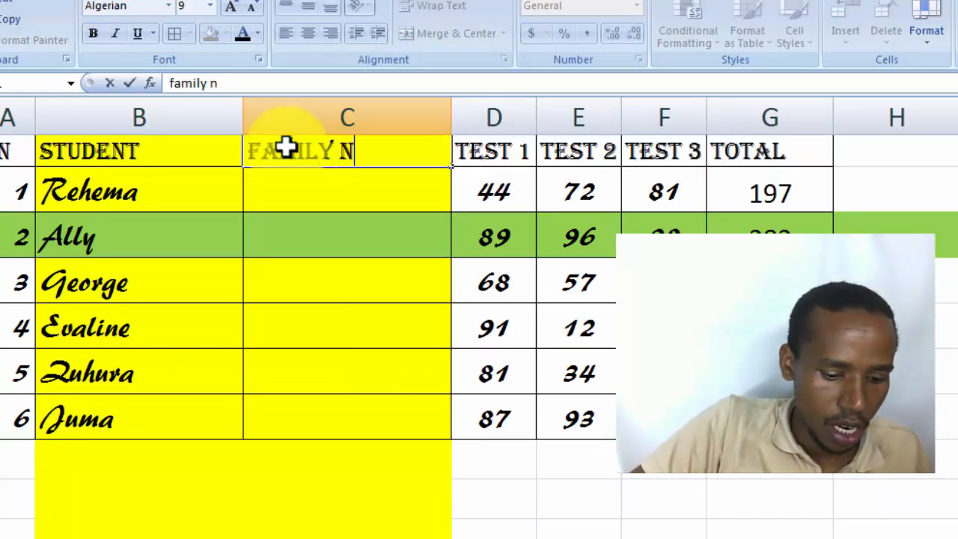
{"action": "type", "text": "ame"}
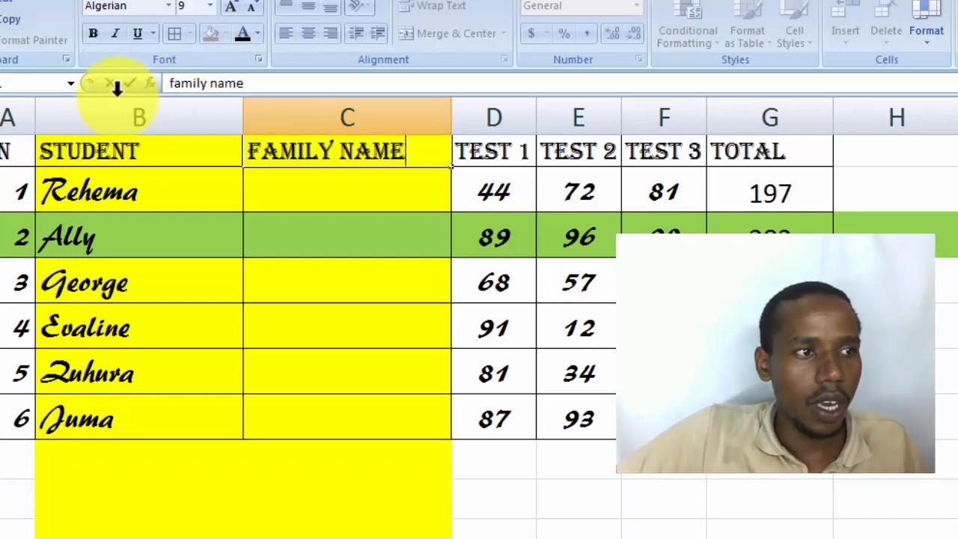
Remove the fill colour from the STUDENT and FAMILY NAME columns
{"action": "left_click_drag", "start_coordinate": [117, 105], "coordinate": [352, 125]}
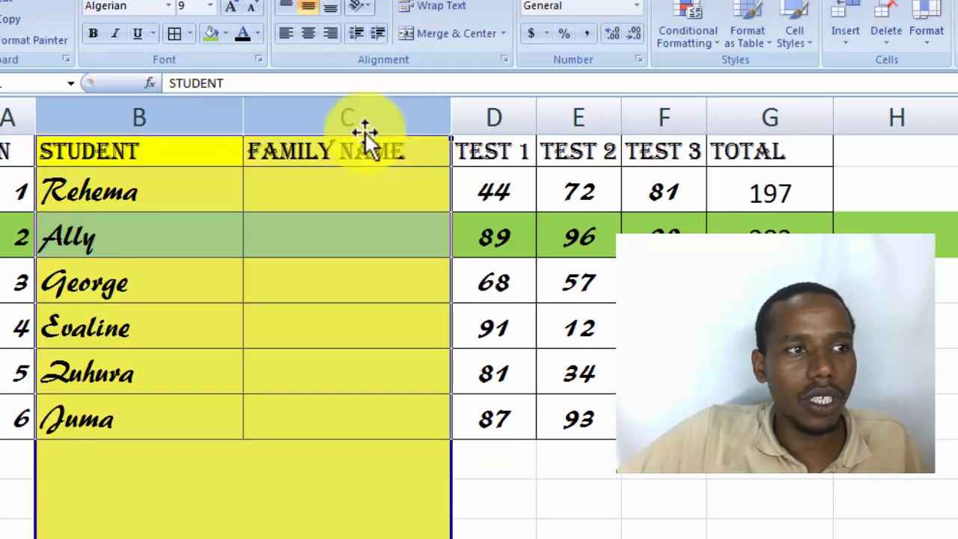
{"action": "left_click", "coordinate": [148, 114]}
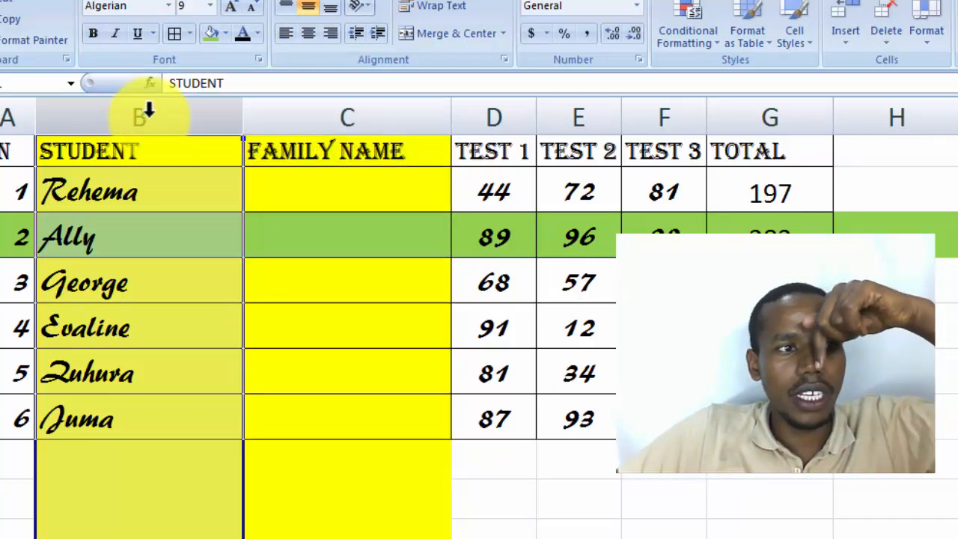
{"action": "left_click_drag", "start_coordinate": [148, 112], "coordinate": [375, 117]}
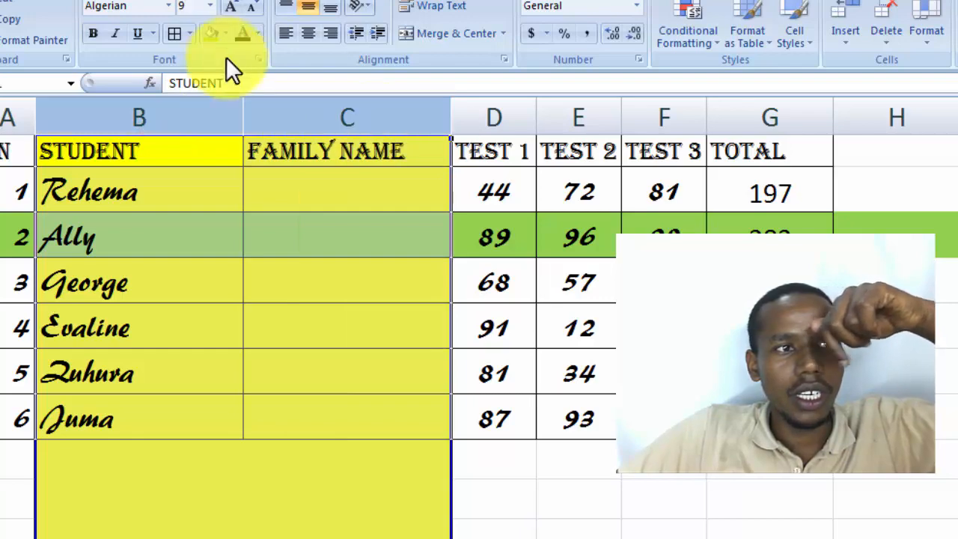
{"action": "left_click", "coordinate": [224, 33]}
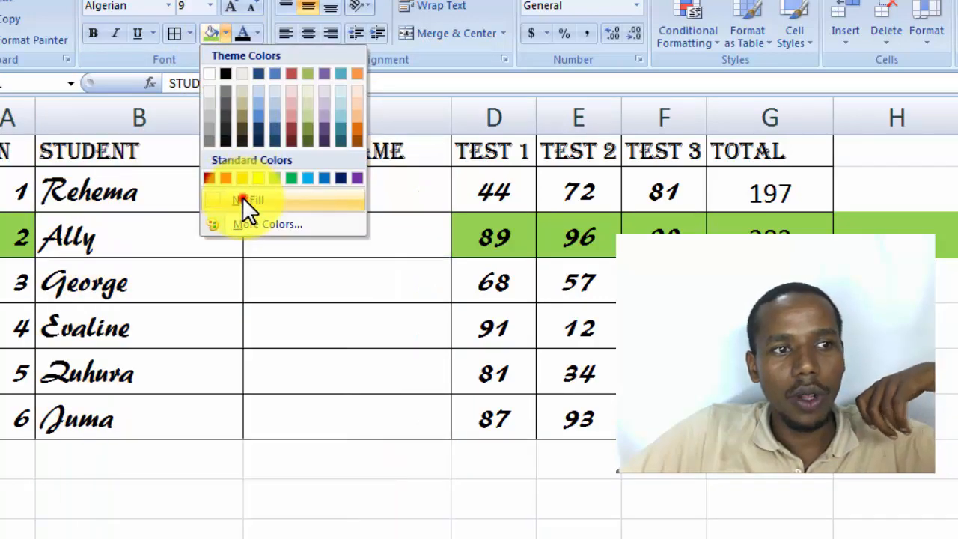
{"action": "left_click", "coordinate": [243, 197]}
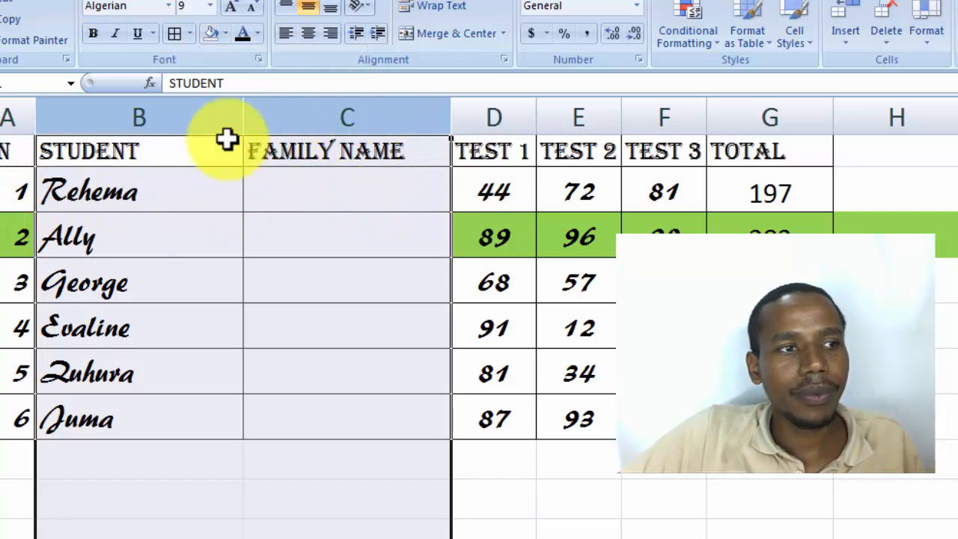
Fill in the family names of students 1 to 3 in the FAMILY NAME column
{"action": "left_click", "coordinate": [296, 191]}
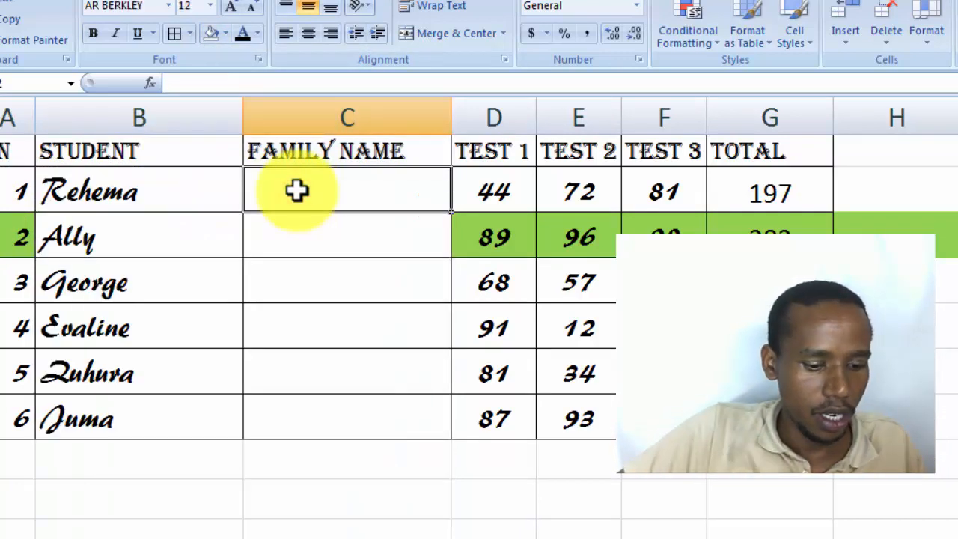
{"action": "type", "text": "J"}
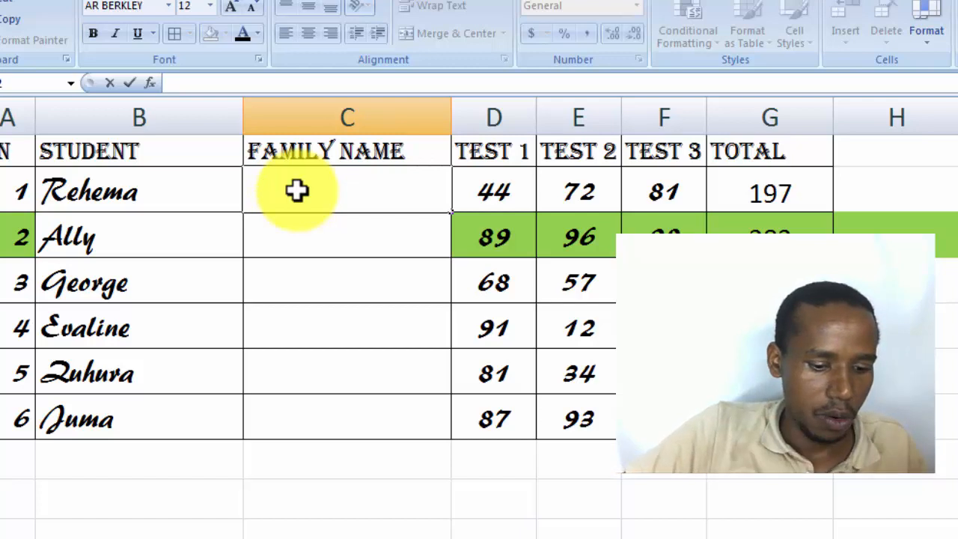
{"action": "type", "text": "Mhando"}
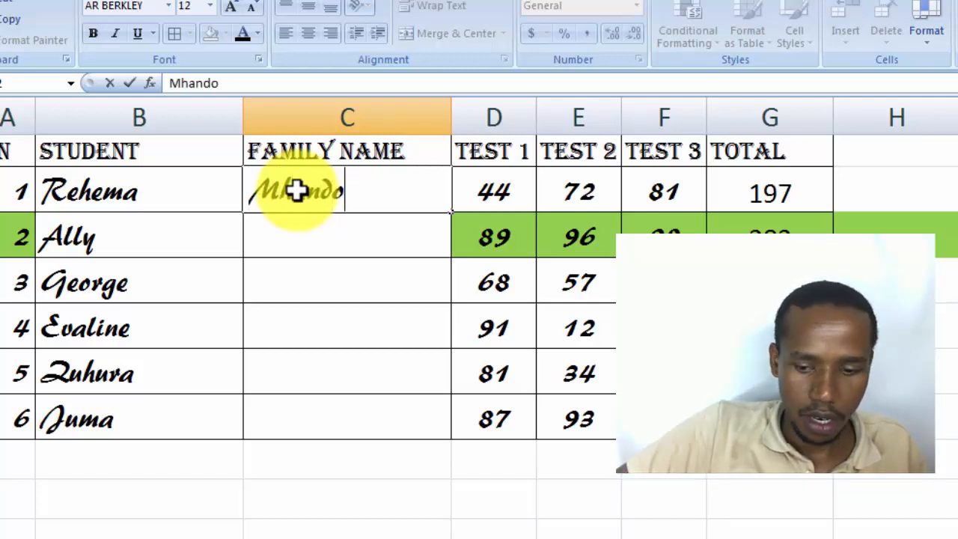
{"action": "key", "text": "Return"}
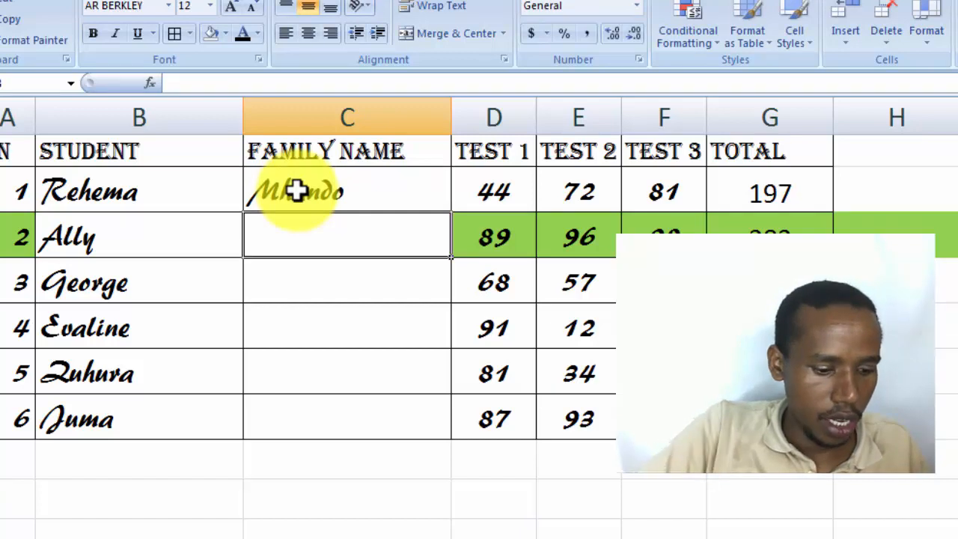
{"action": "type", "text": "Ramadhani"}
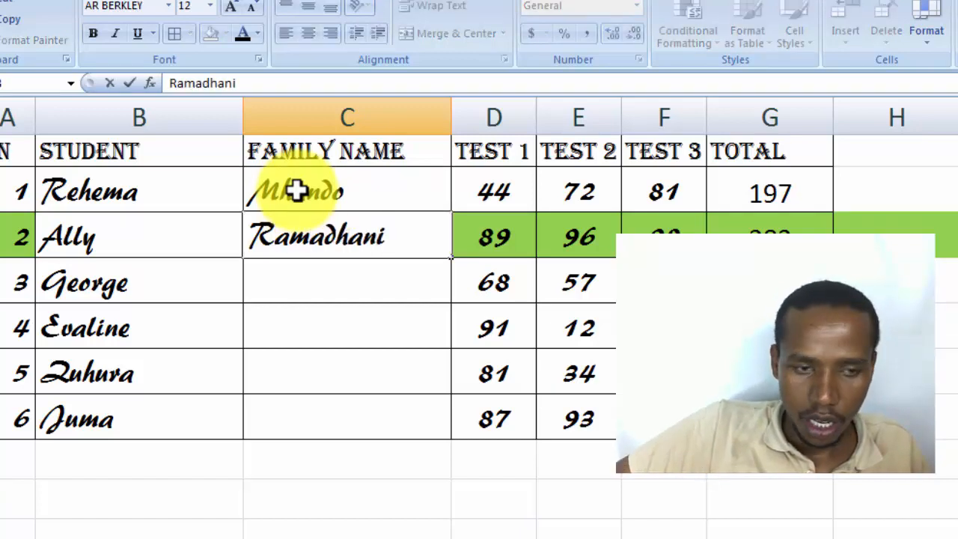
{"action": "key", "text": "Return"}
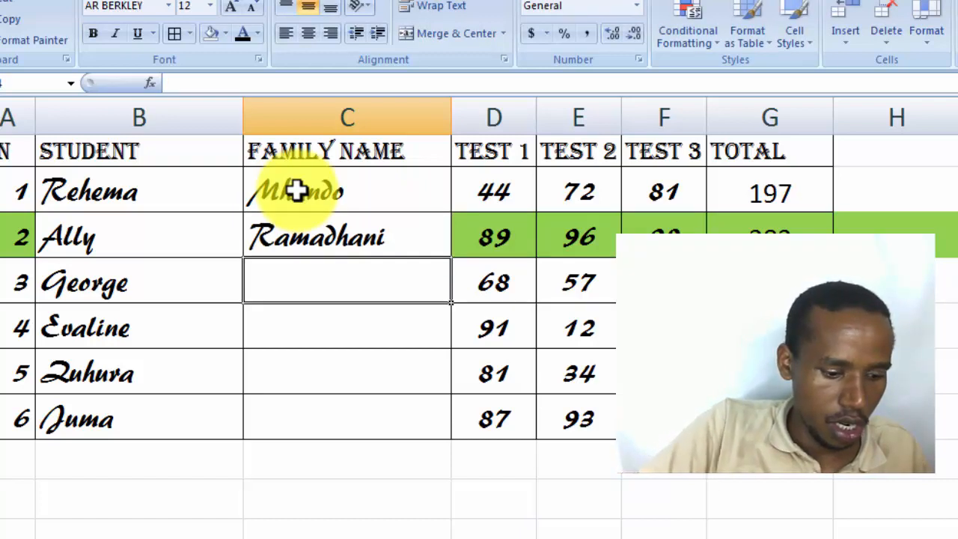
{"action": "type", "text": "Daniel"}
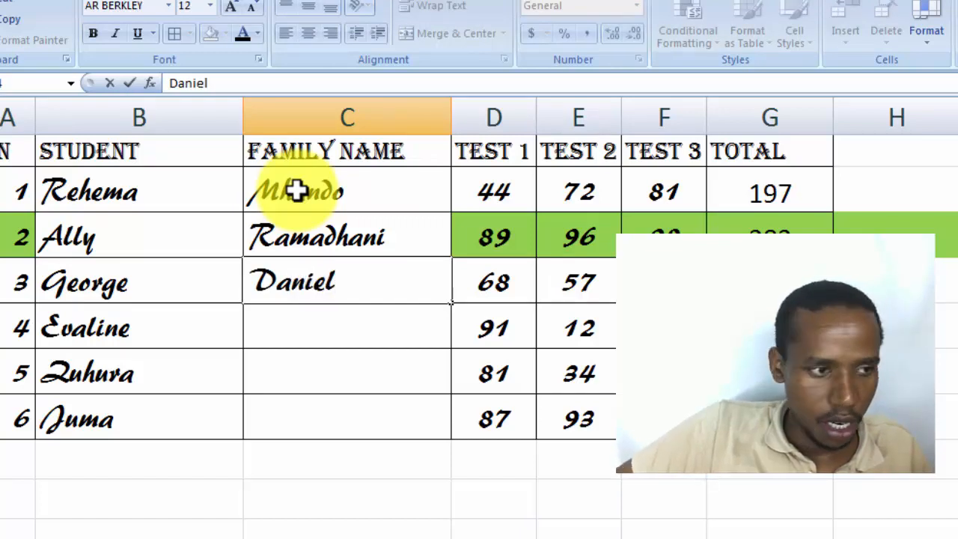
{"action": "key", "text": "Return"}
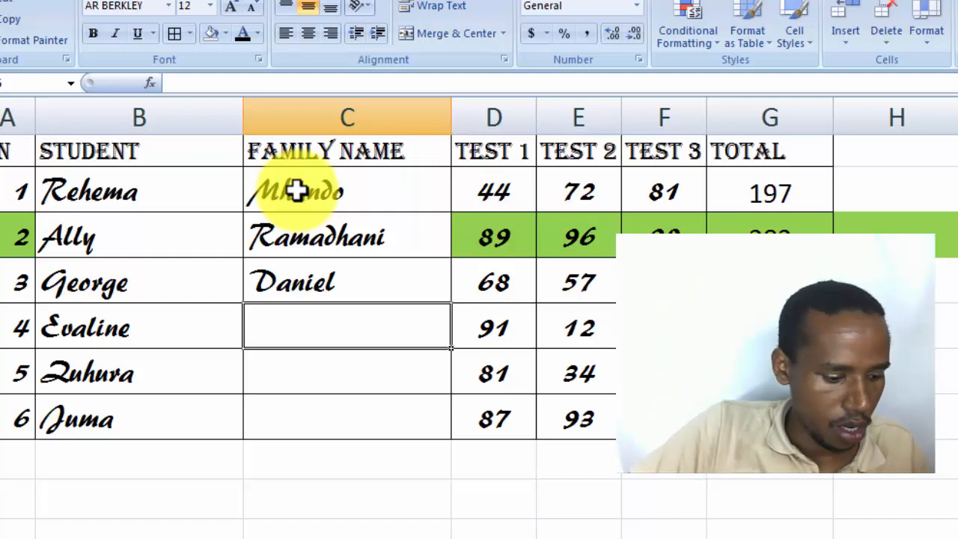
Fill in the family names of students 4 to 6 in the FAMILY NAME column
{"action": "type", "text": "J"}
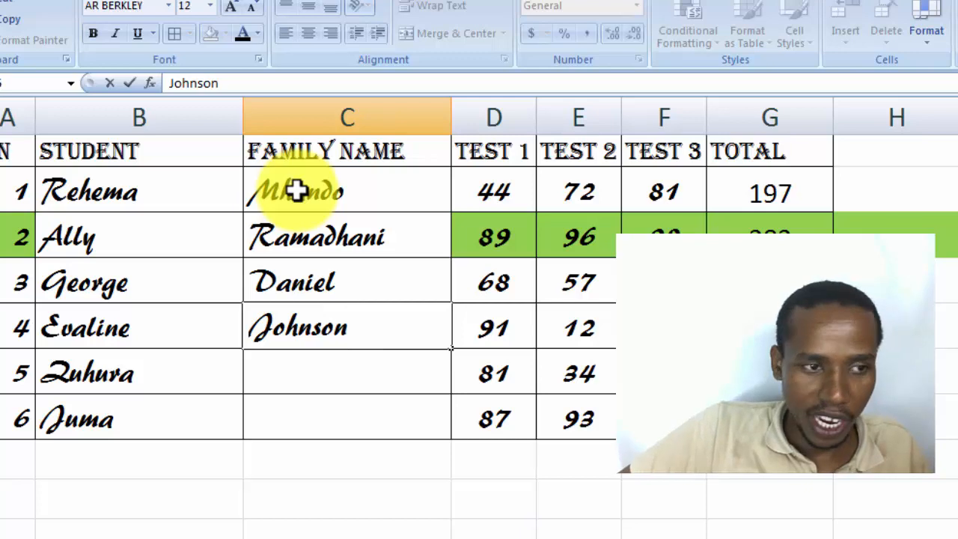
{"action": "type", "text": "ohnson"}
{"action": "key", "text": "Return"}
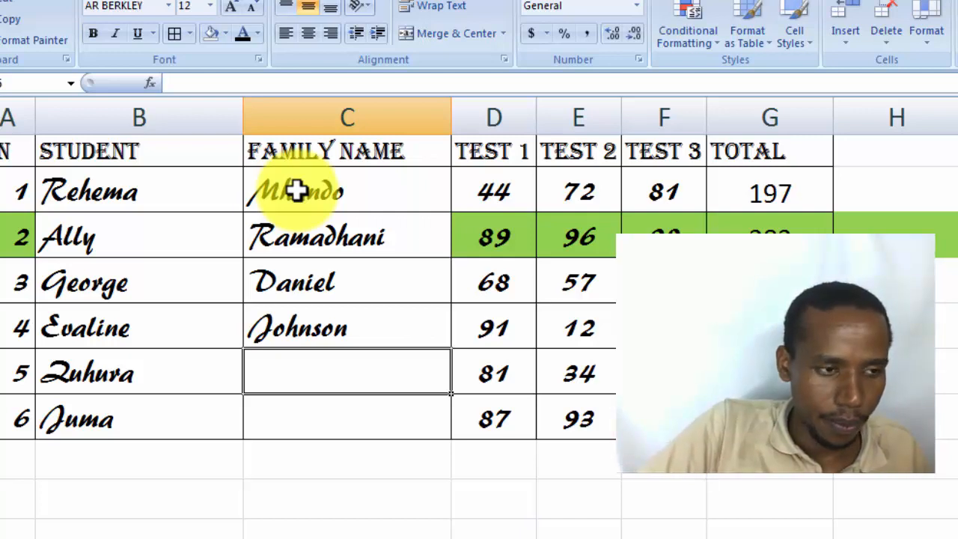
{"action": "type", "text": "Hussein"}
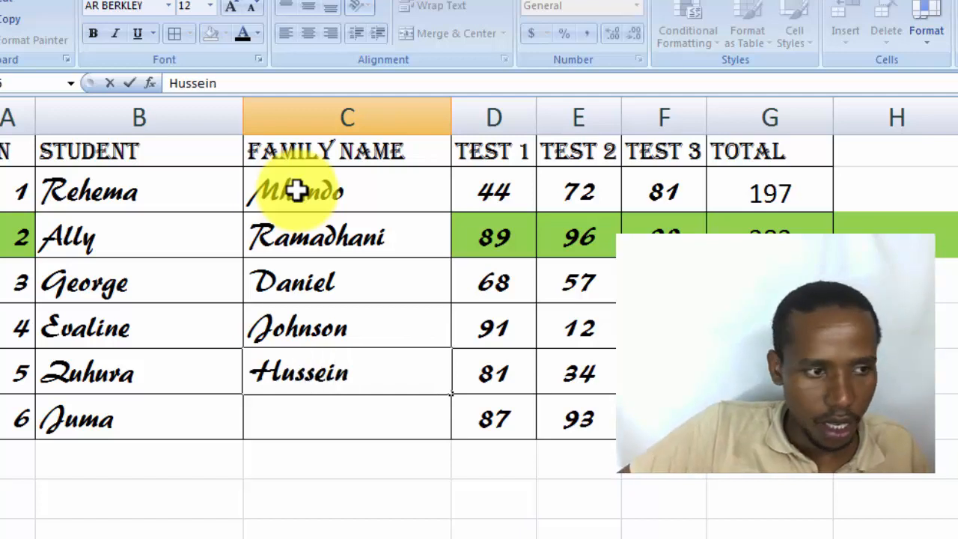
{"action": "key", "text": "Return"}
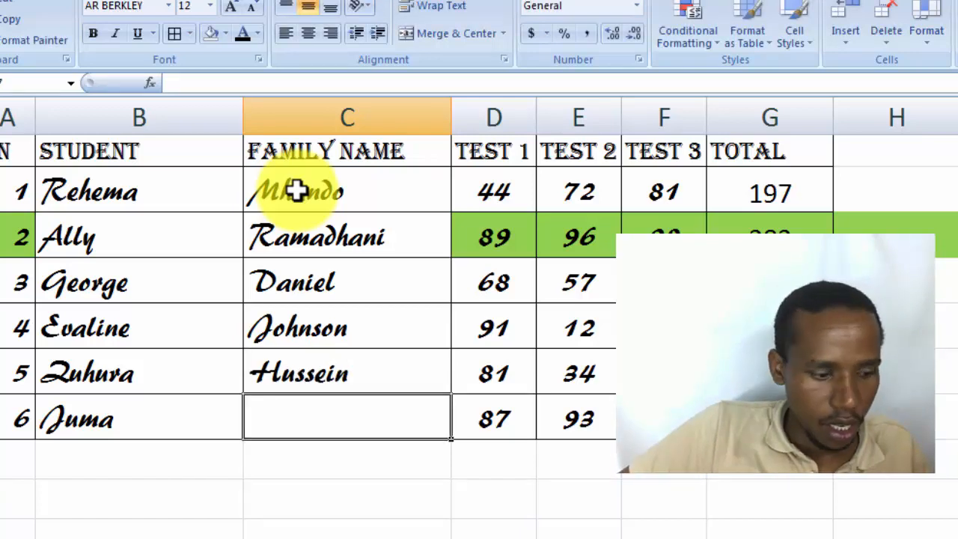
{"action": "type", "text": "J"}
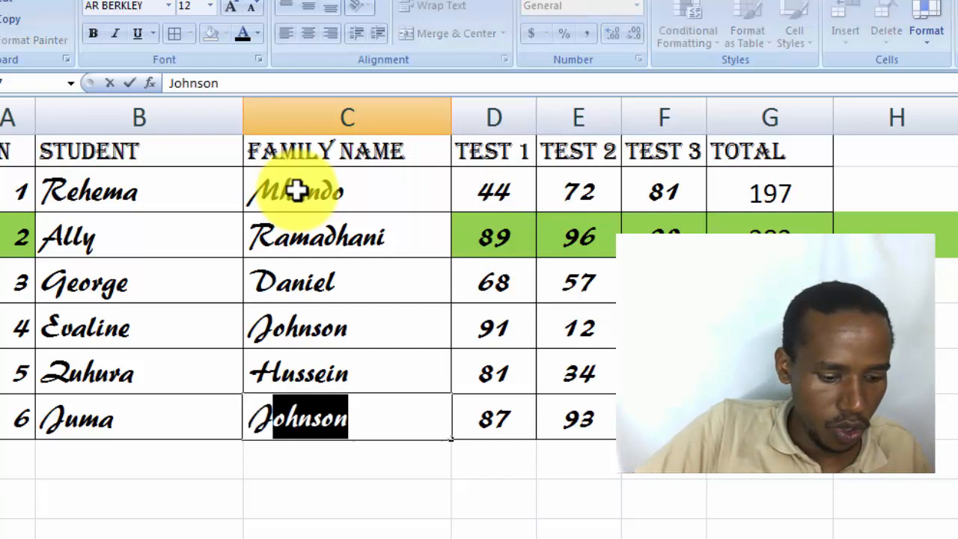
{"action": "type", "text": "abi"}
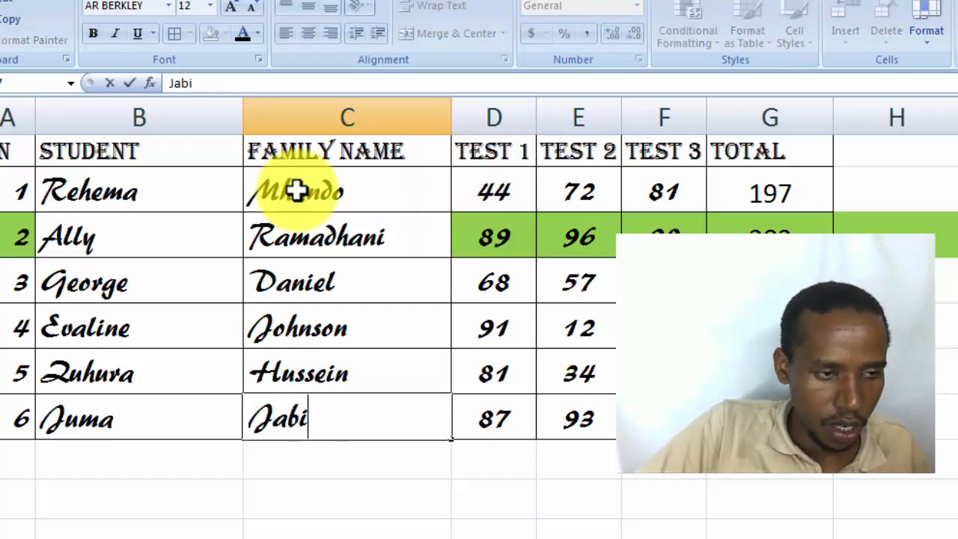
{"action": "type", "text": "r"}
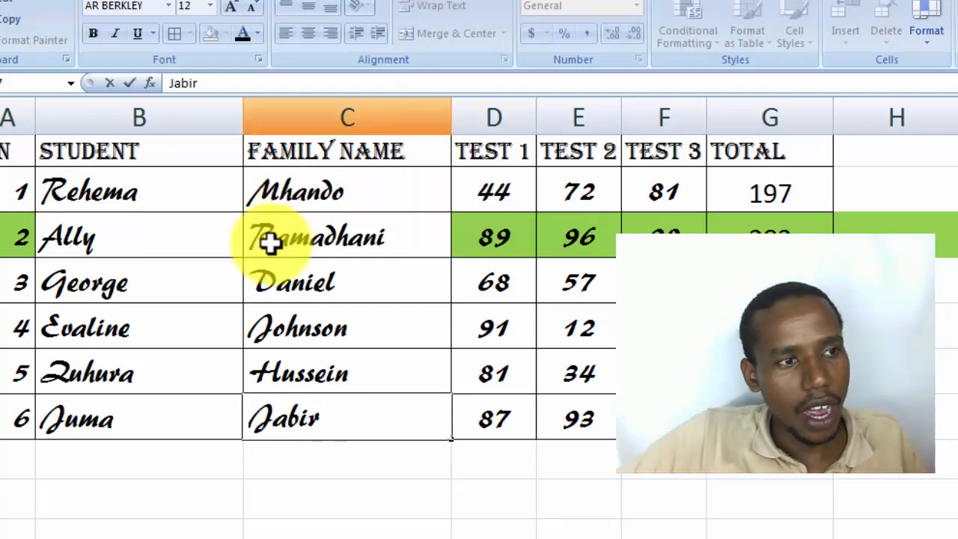
Change the font of the numbers, student names and family names in the six student rows to AR BLANCA
{"action": "left_click_drag", "start_coordinate": [6, 186], "coordinate": [398, 420]}
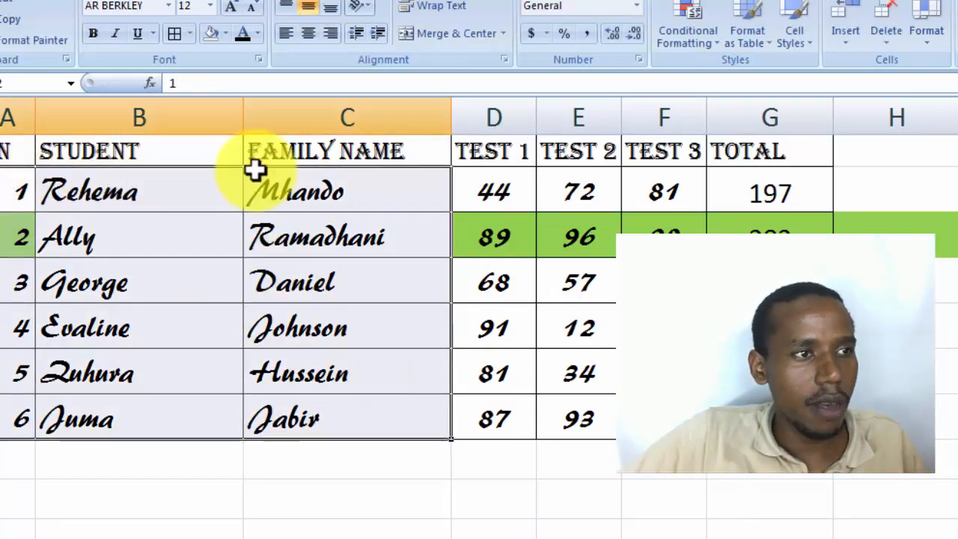
{"action": "left_click", "coordinate": [171, 6]}
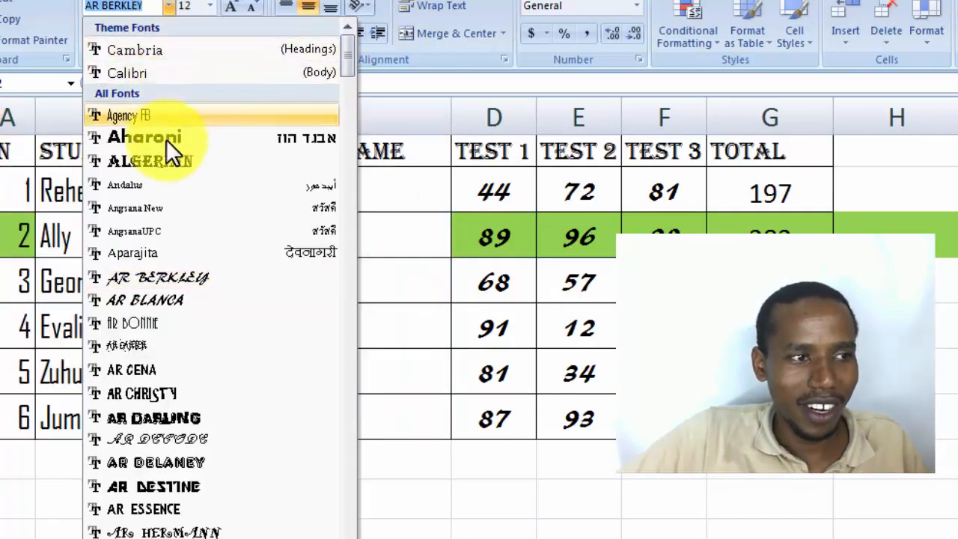
{"action": "left_click", "coordinate": [187, 291]}
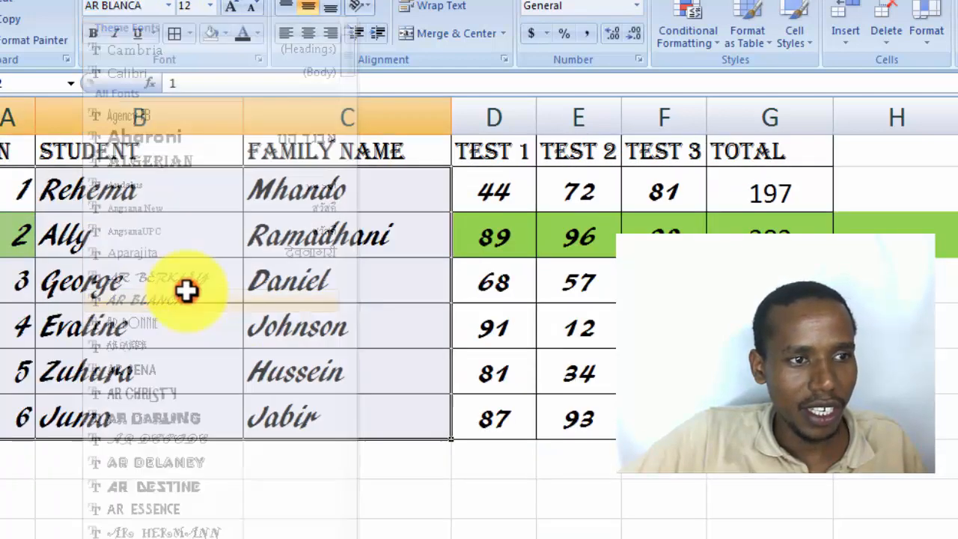
{"action": "left_click", "coordinate": [352, 260]}
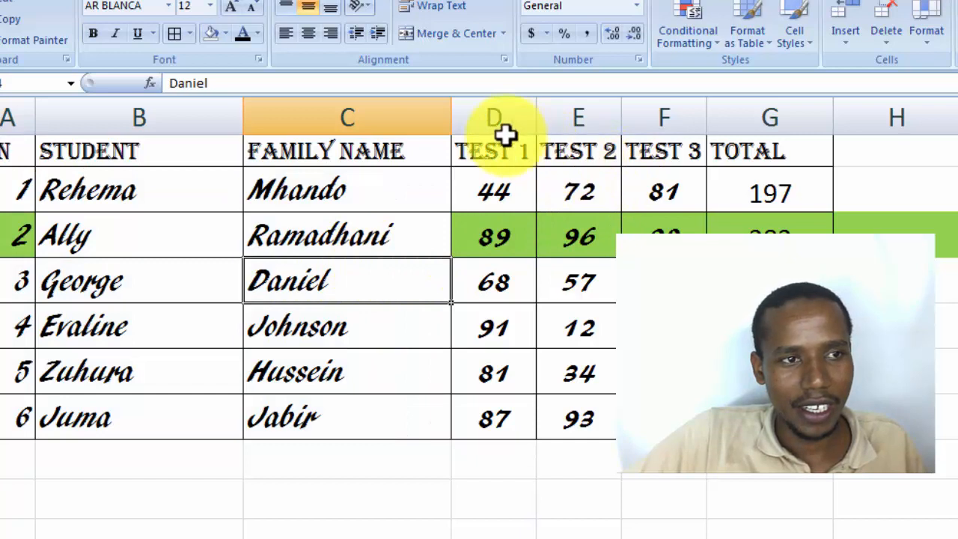
Narrow the STUDENT and FAMILY NAME columns together to a width of 11.00
{"action": "left_click_drag", "start_coordinate": [403, 102], "coordinate": [47, 112]}
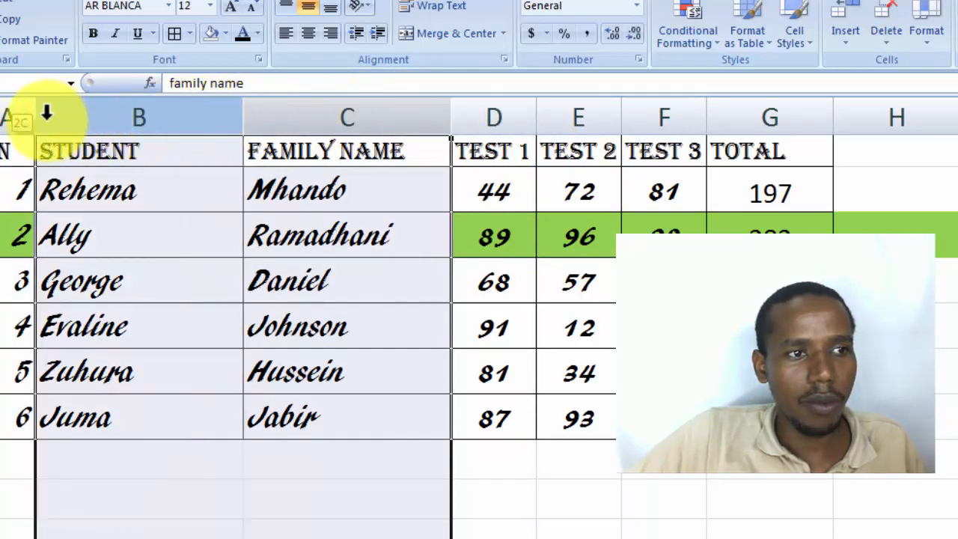
{"action": "left_click_drag", "start_coordinate": [445, 104], "coordinate": [400, 110]}
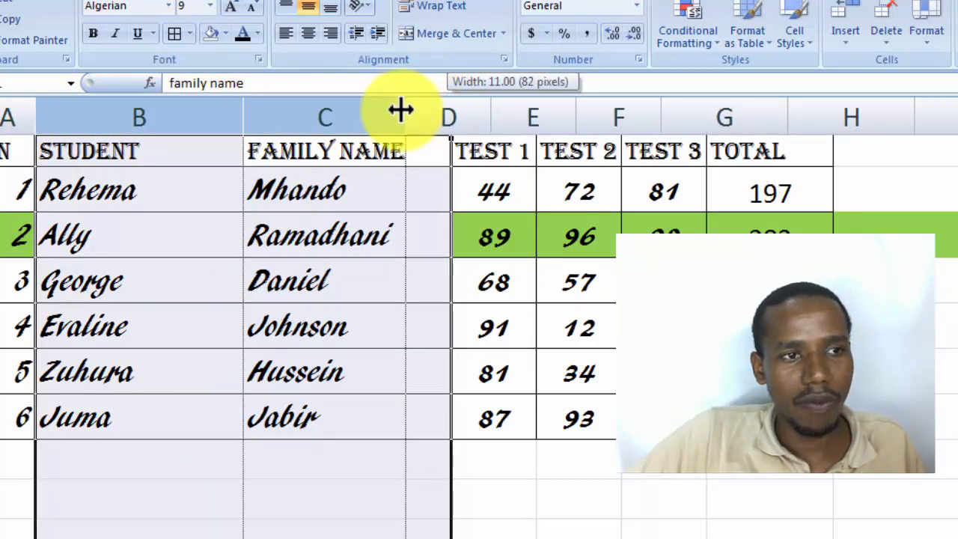
{"action": "left_click_drag", "start_coordinate": [400, 111], "coordinate": [400, 108]}
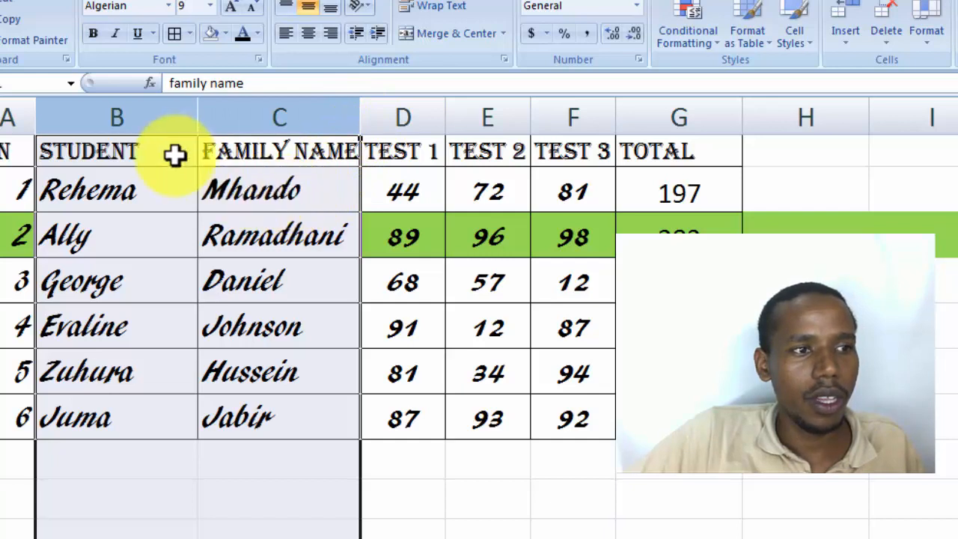
Narrow the STUDENT column alone so it just fits its heading
{"action": "left_click_drag", "start_coordinate": [193, 120], "coordinate": [137, 127]}
{"action": "left_click", "coordinate": [156, 110]}
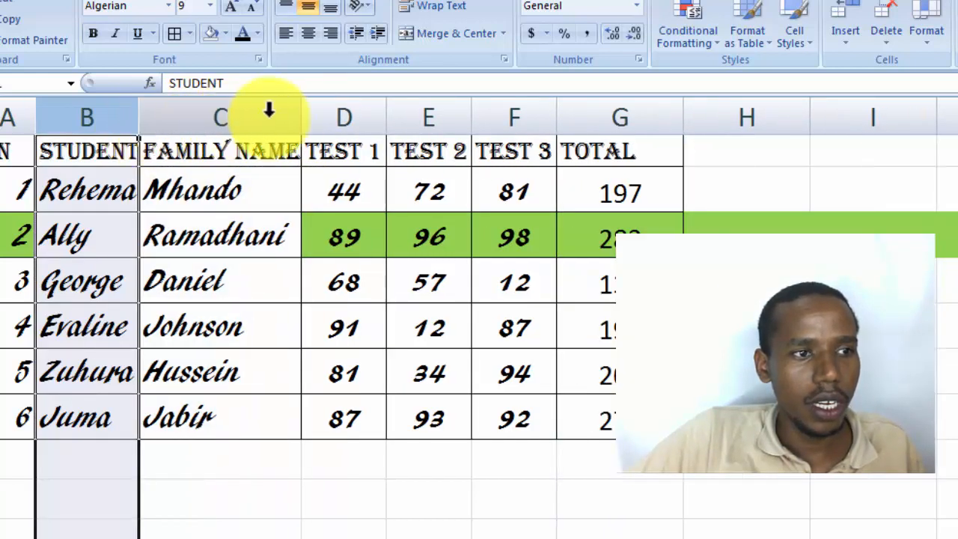
{"action": "left_click_drag", "start_coordinate": [302, 115], "coordinate": [302, 115]}
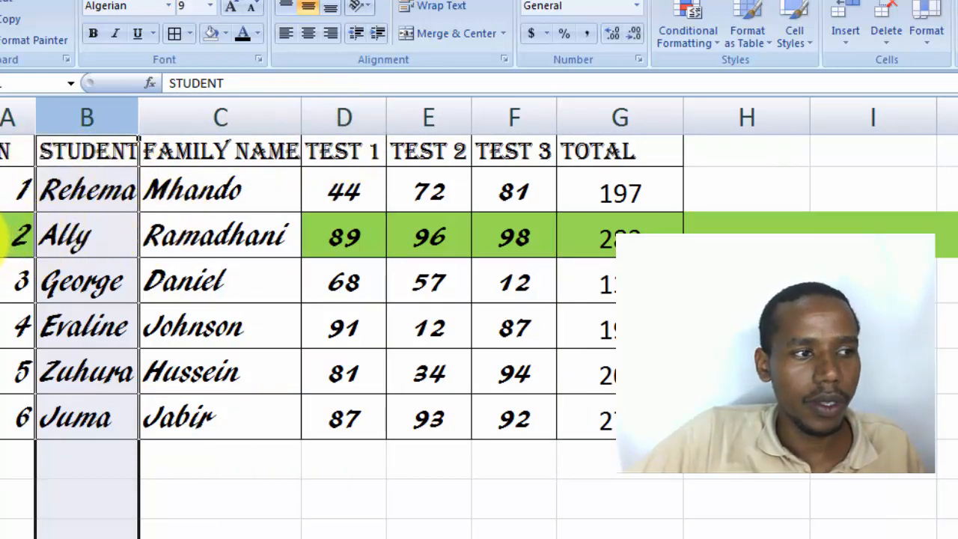
Insert a blank row between students 2 and 3
{"action": "left_click", "coordinate": [3, 279]}
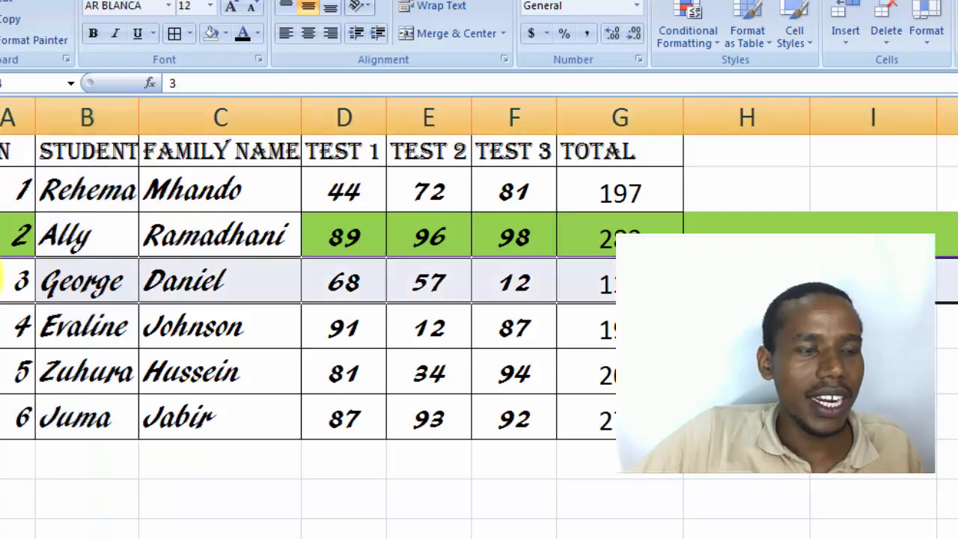
{"action": "right_click", "coordinate": [2, 279]}
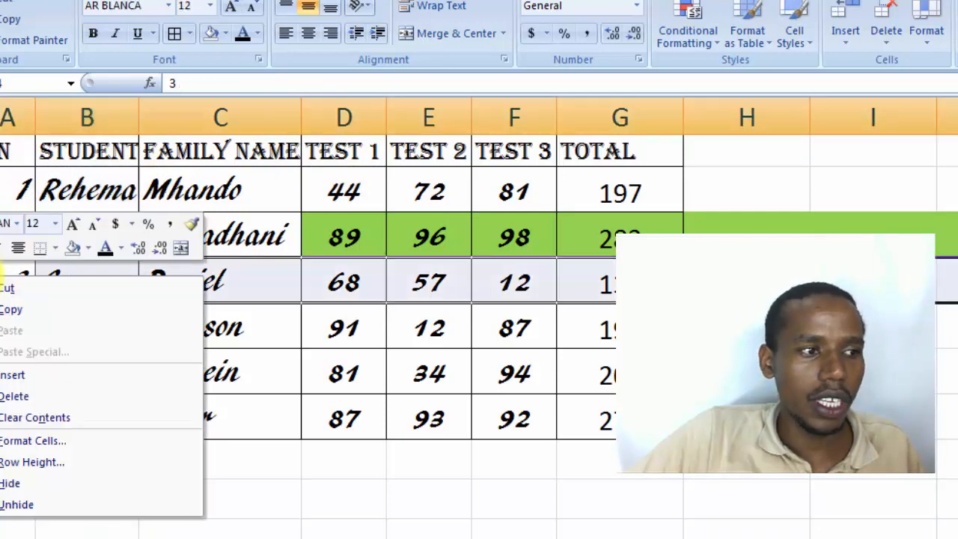
{"action": "key", "text": "Escape"}
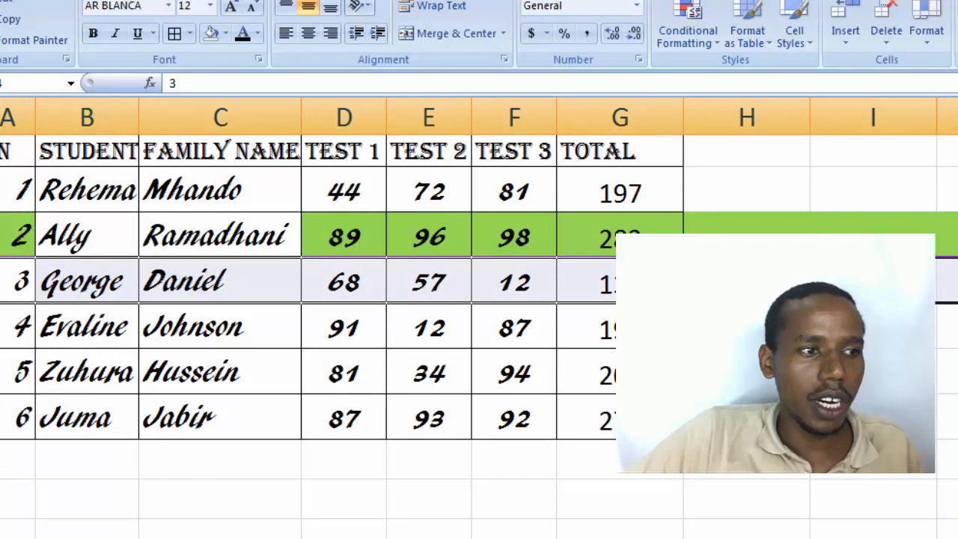
{"action": "right_click", "coordinate": [2, 279]}
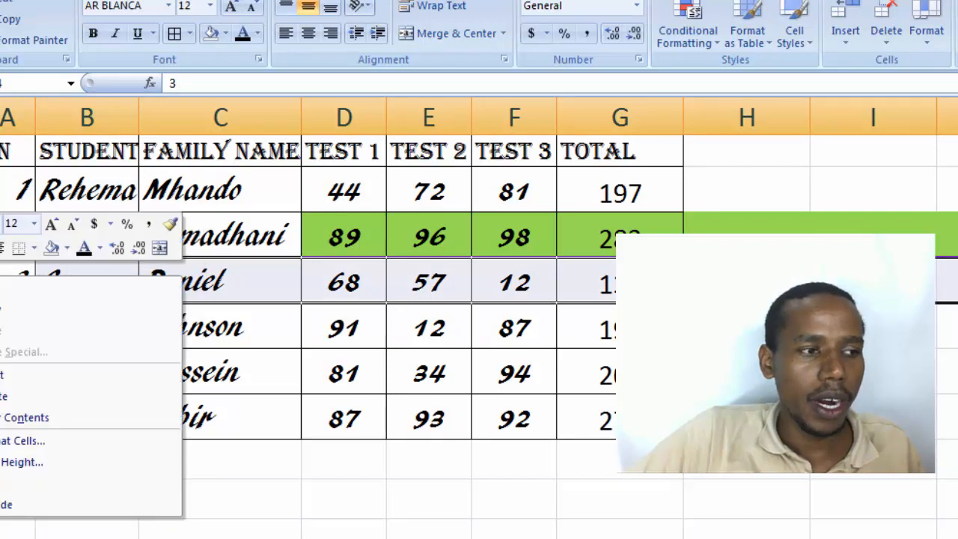
{"action": "left_click", "coordinate": [6, 371]}
Enter the new student's first name in the STUDENT cell of the blank row
{"action": "left_click", "coordinate": [63, 275]}
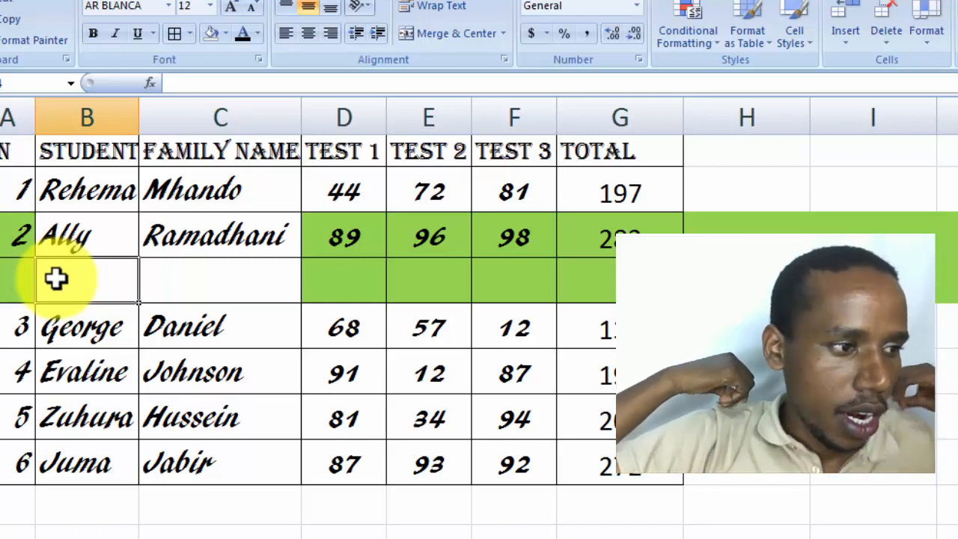
{"action": "type", "text": "A"}
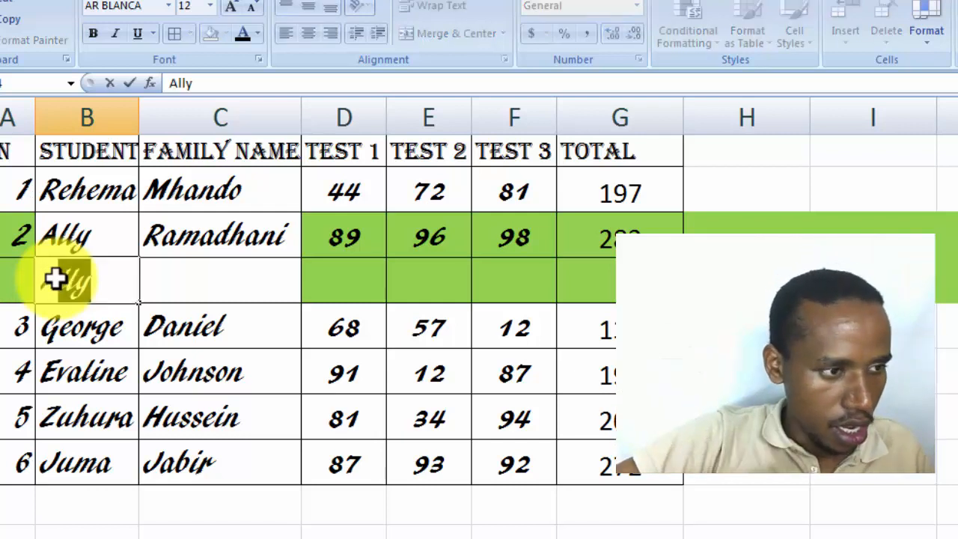
{"action": "key", "text": "BackSpace"}
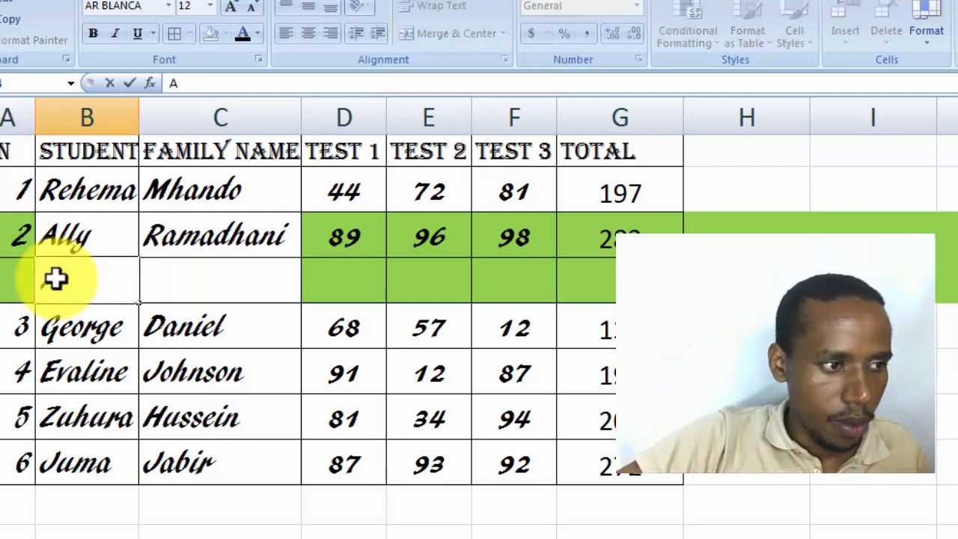
{"action": "type", "text": "Z"}
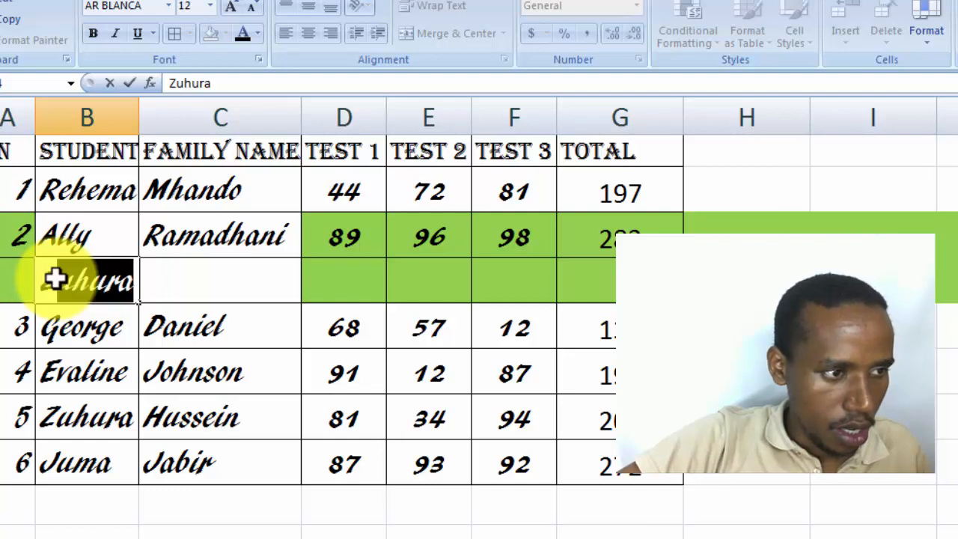
{"action": "type", "text": "awadi"}
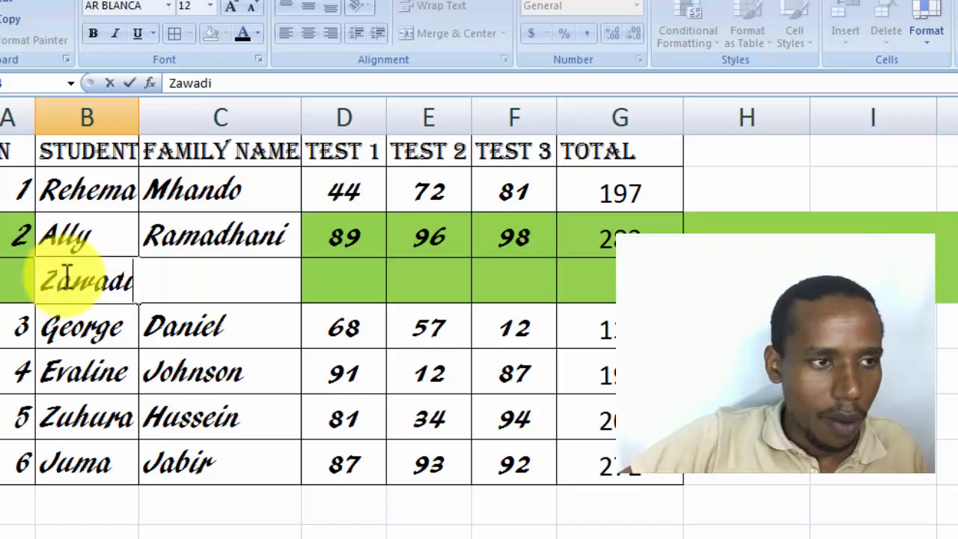
Enter the new student's family name in the FAMILY NAME cell of the inserted row
{"action": "left_click", "coordinate": [180, 318]}
{"action": "left_click", "coordinate": [181, 273]}
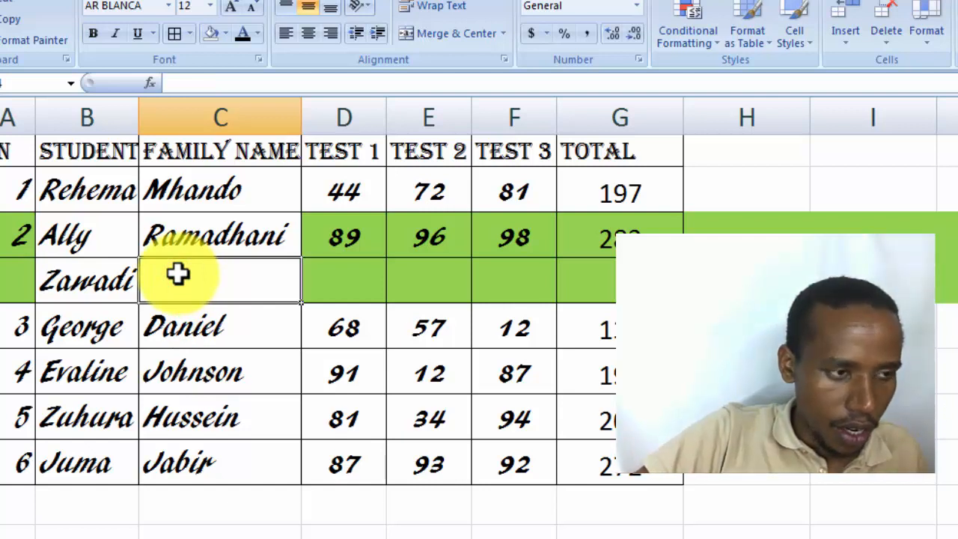
{"action": "type", "text": "J"}
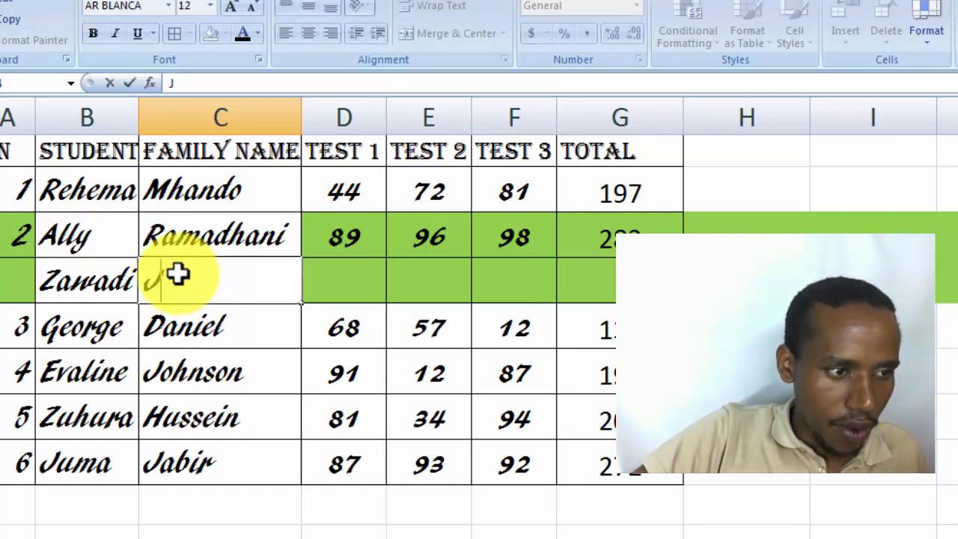
{"action": "type", "text": "a"}
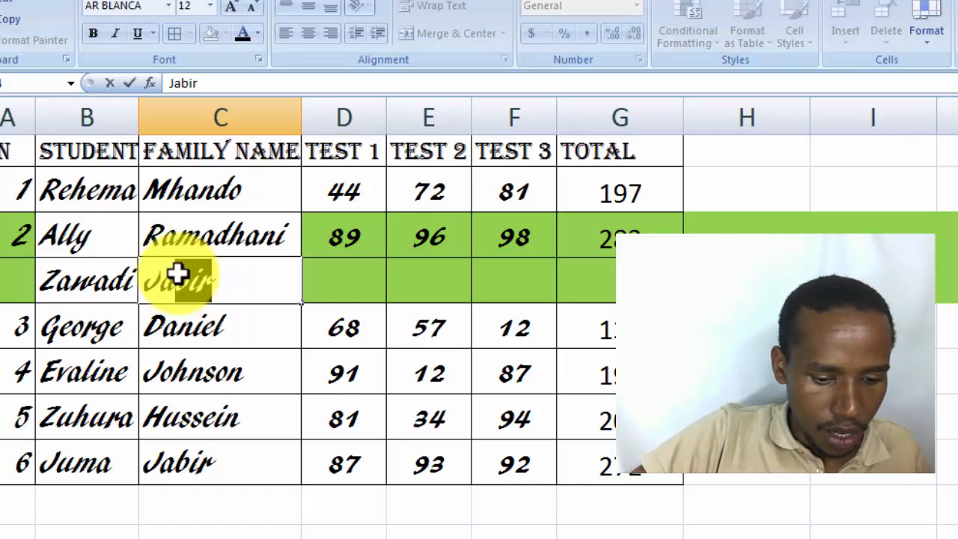
{"action": "type", "text": "phe"}
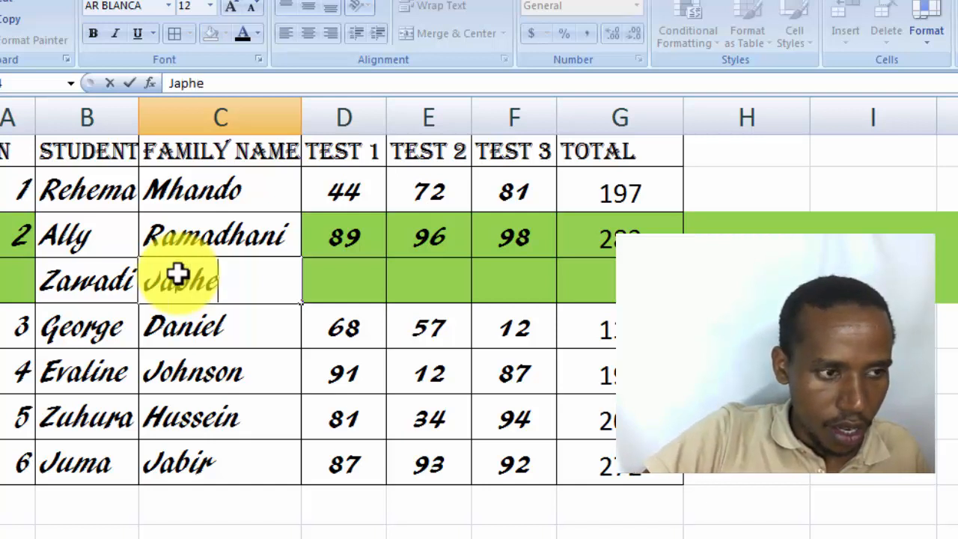
{"action": "type", "text": "t"}
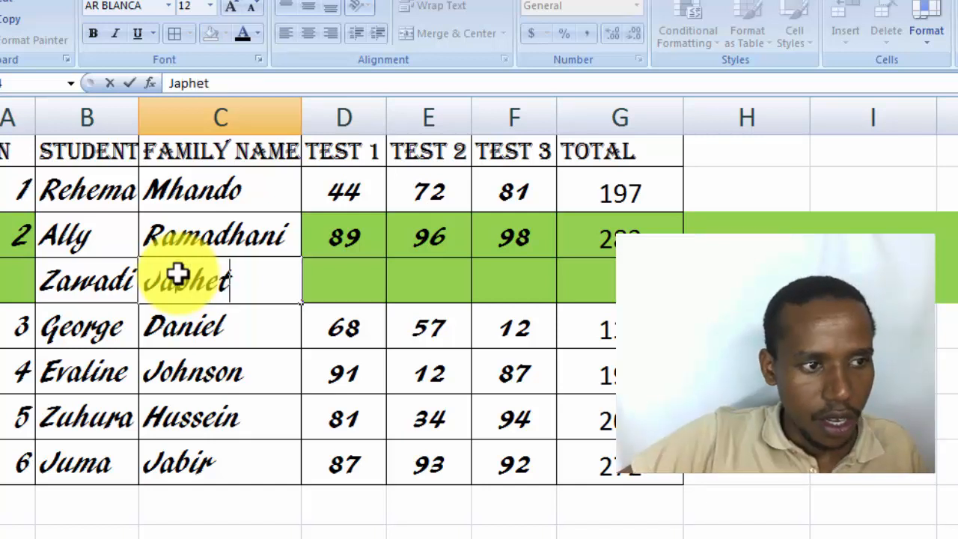
{"action": "left_click", "coordinate": [184, 314]}
Enter the new student's scores: 88 for TEST 1, 67 for TEST 2 and 100 for TEST 3
{"action": "left_click", "coordinate": [333, 279]}
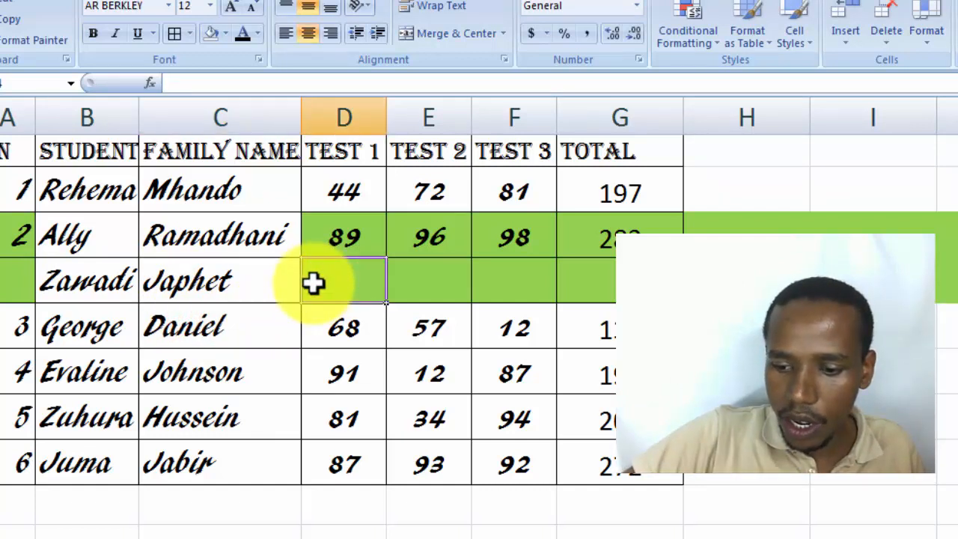
{"action": "type", "text": "88"}
{"action": "key", "text": "Tab"}
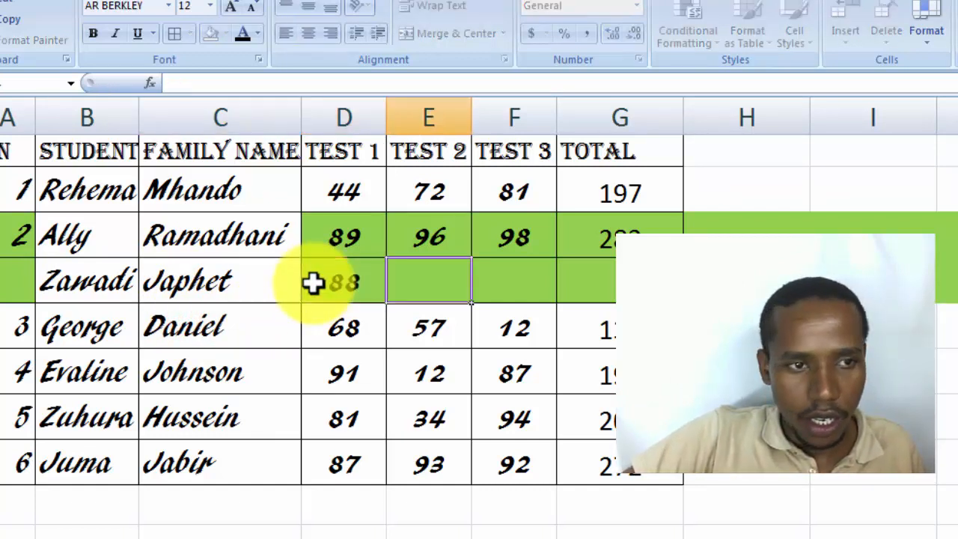
{"action": "type", "text": "67"}
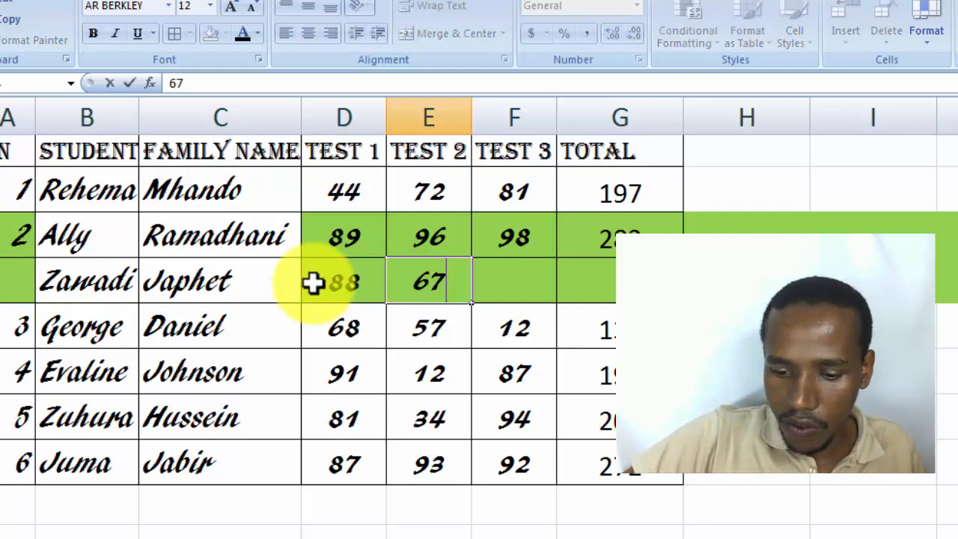
{"action": "key", "text": "Tab"}
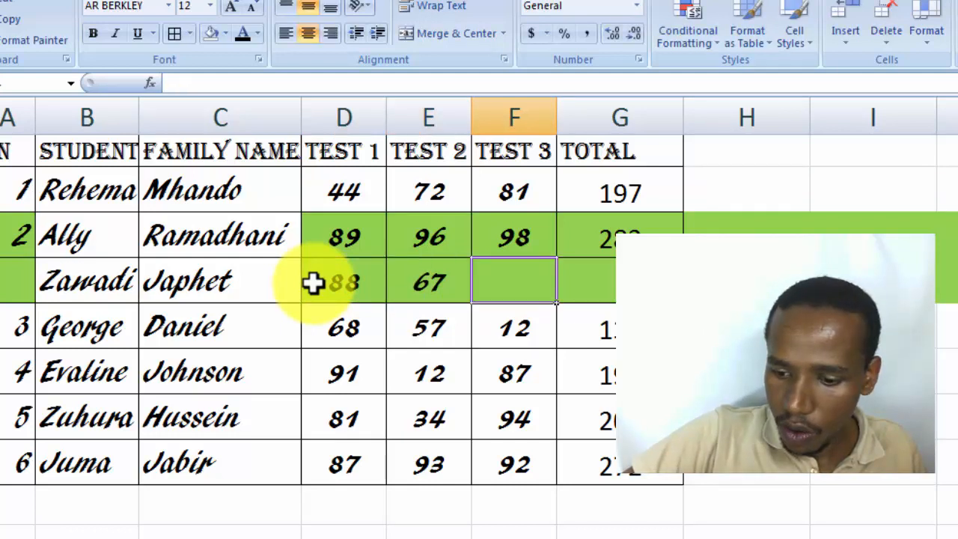
{"action": "type", "text": "100"}
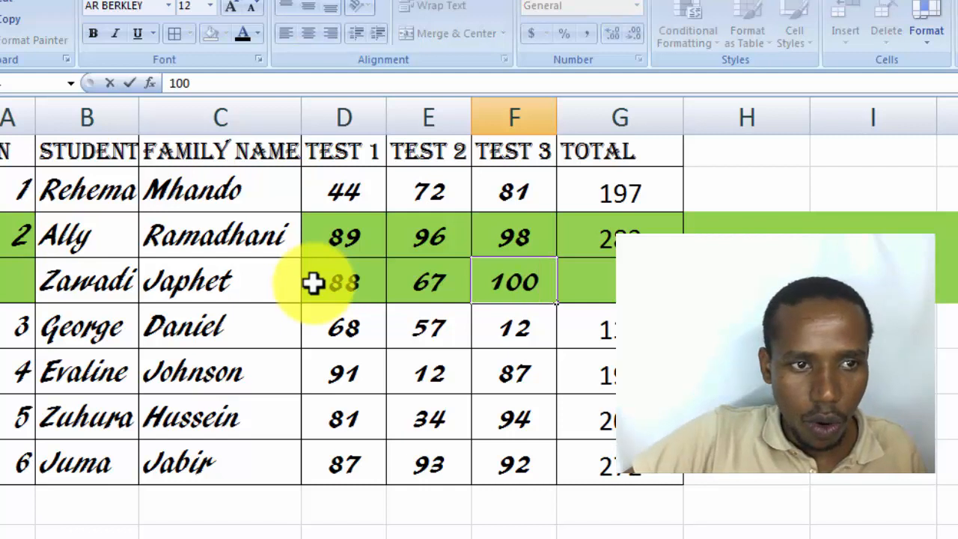
{"action": "left_click", "coordinate": [591, 273]}
Fill the total formula from G2 down to G8 and clear all the totals in G2:G8
{"action": "left_click", "coordinate": [633, 182]}
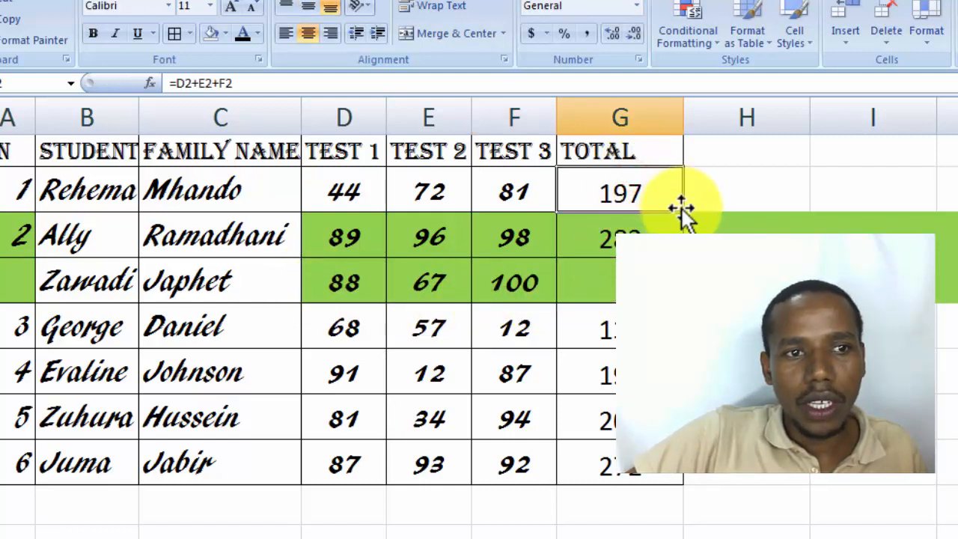
{"action": "left_click_drag", "start_coordinate": [683, 213], "coordinate": [675, 491]}
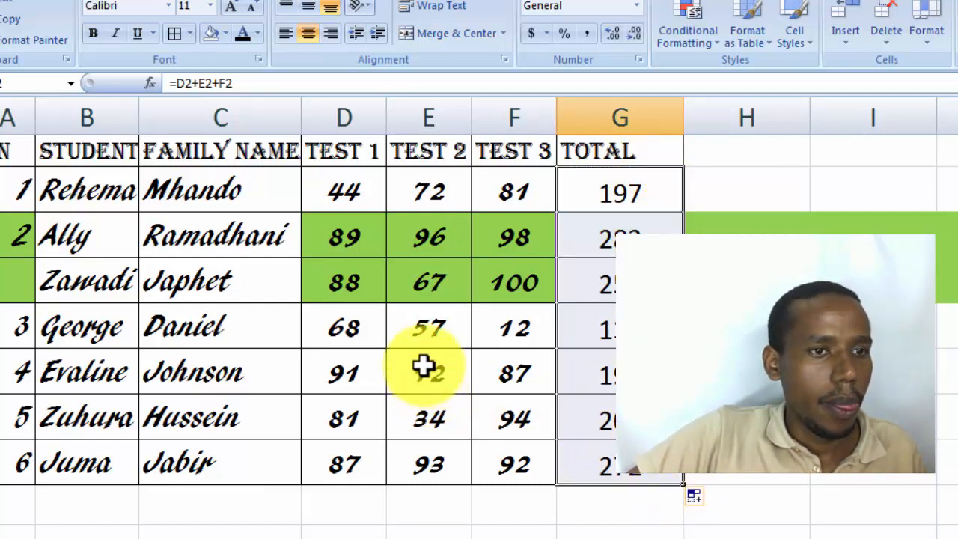
{"action": "left_click_drag", "start_coordinate": [632, 193], "coordinate": [616, 482]}
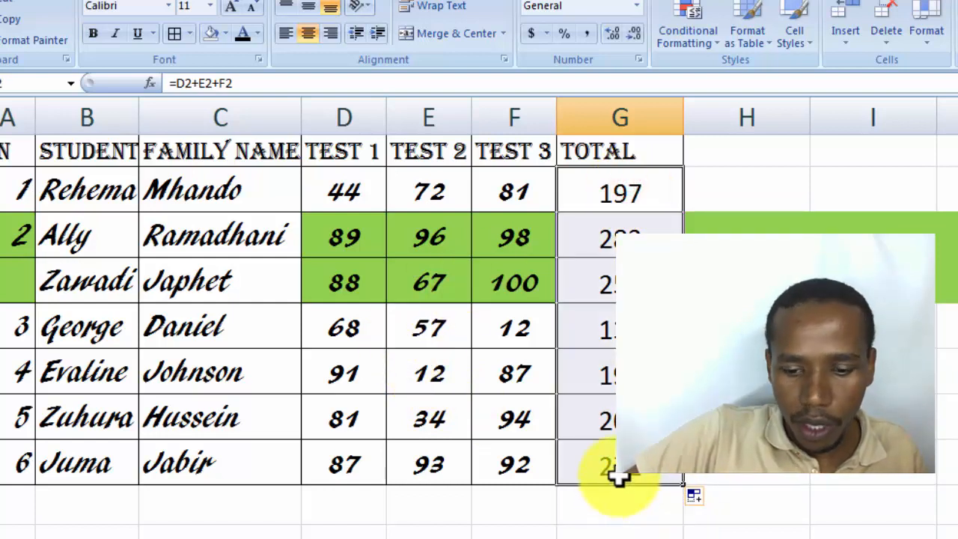
{"action": "key", "text": "Delete"}
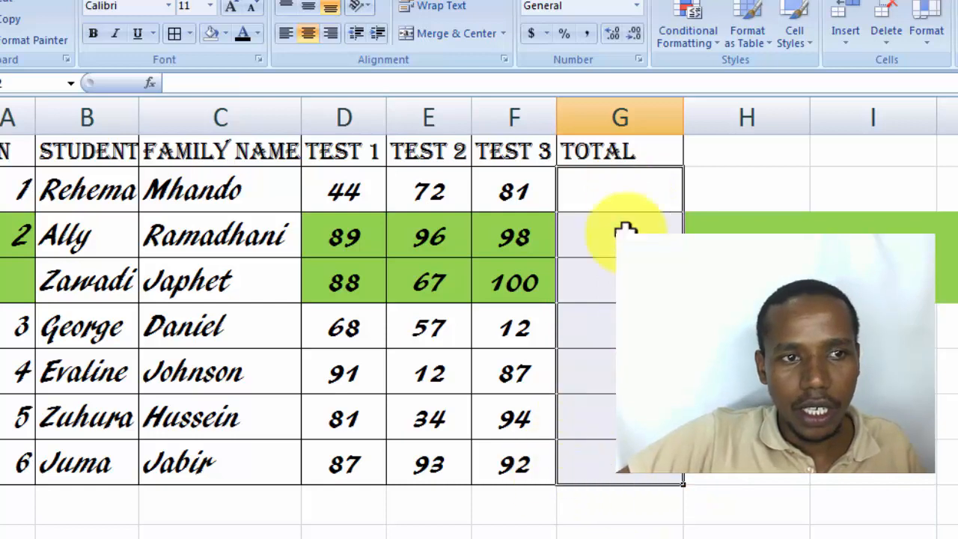
Bring up the On-Screen Keyboard and begin the total formula in G2 with =D2
{"action": "left_click", "coordinate": [627, 187]}
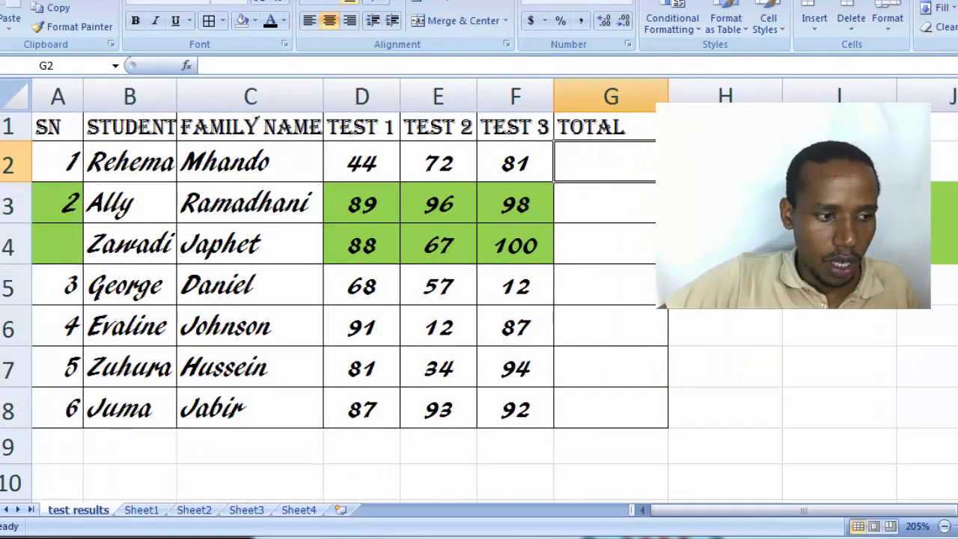
{"action": "left_click", "coordinate": [84, 537]}
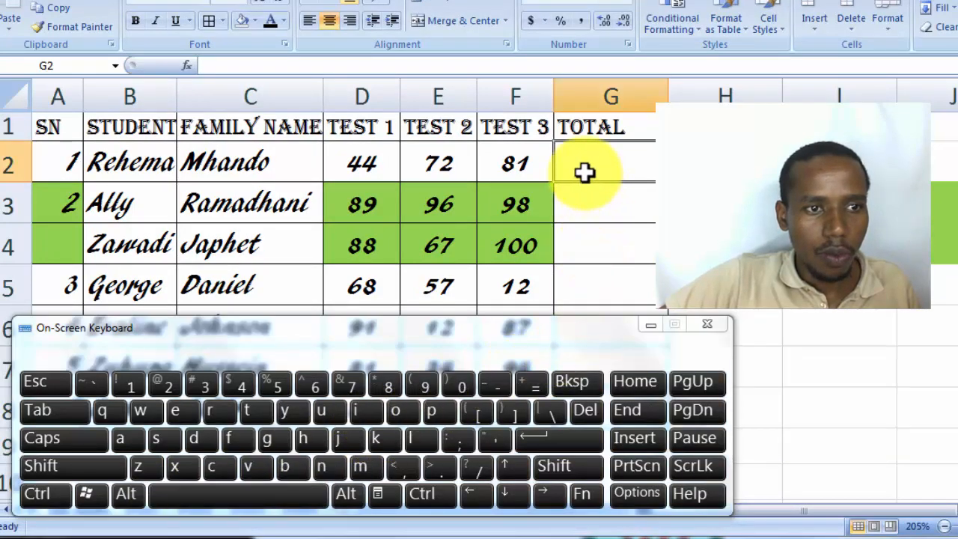
{"action": "left_click", "coordinate": [584, 172]}
{"action": "left_click", "coordinate": [527, 382]}
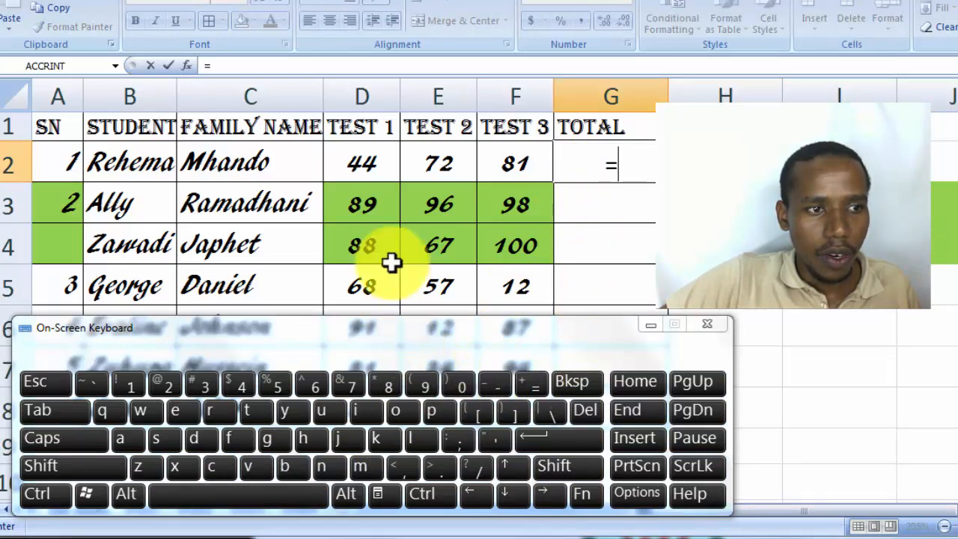
{"action": "left_click", "coordinate": [377, 163]}
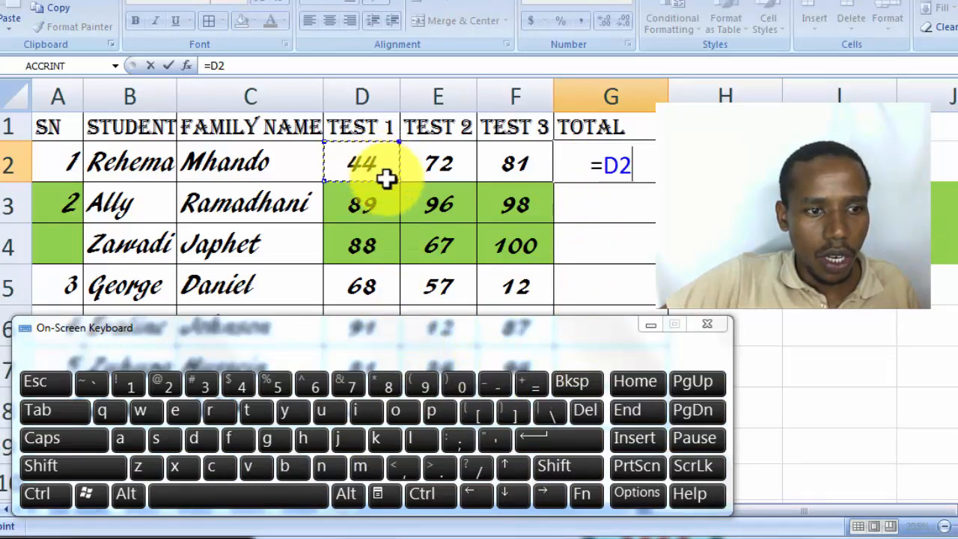
{"action": "left_click", "coordinate": [527, 383]}
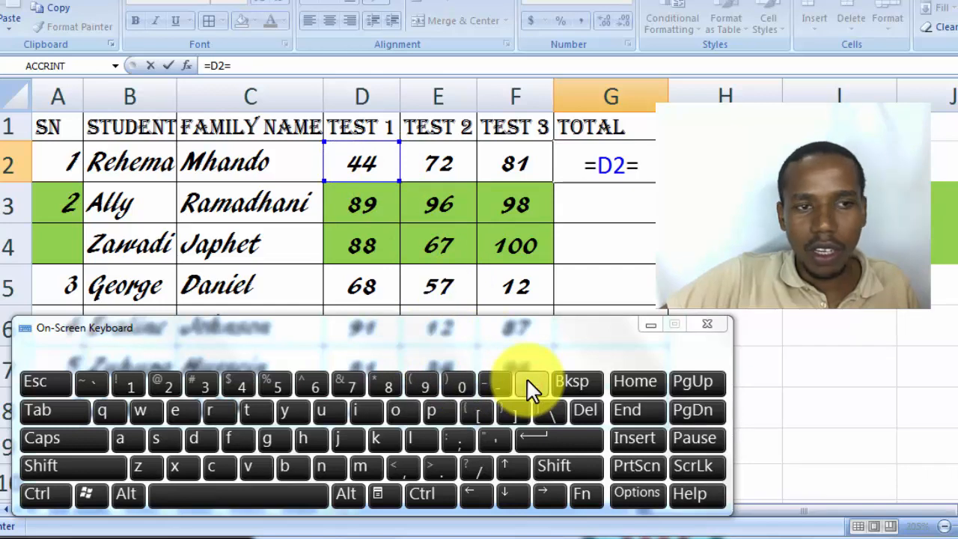
{"action": "left_click", "coordinate": [569, 383]}
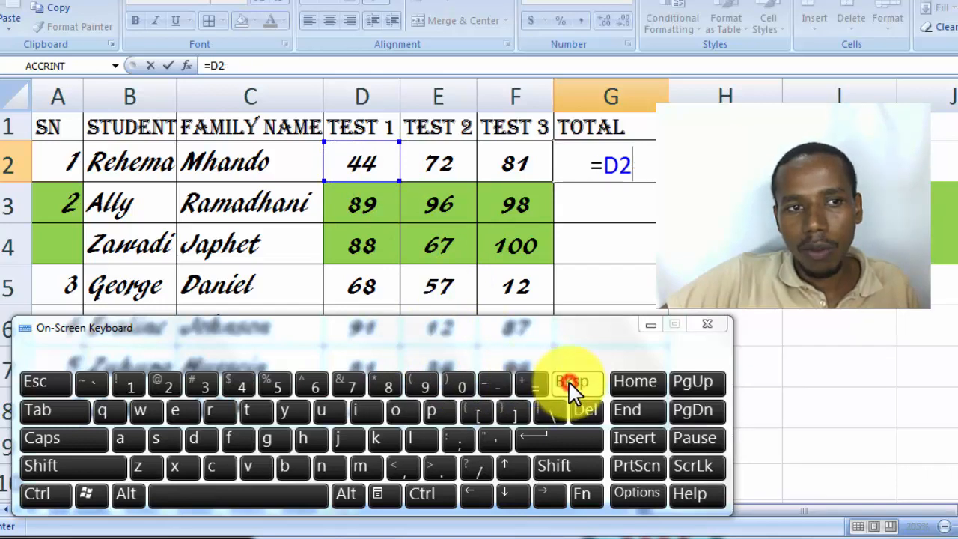
Complete the total formula in G2 as =D2+E2+F2, adding the TEST 2 and TEST 3 scores
{"action": "left_click", "coordinate": [101, 459]}
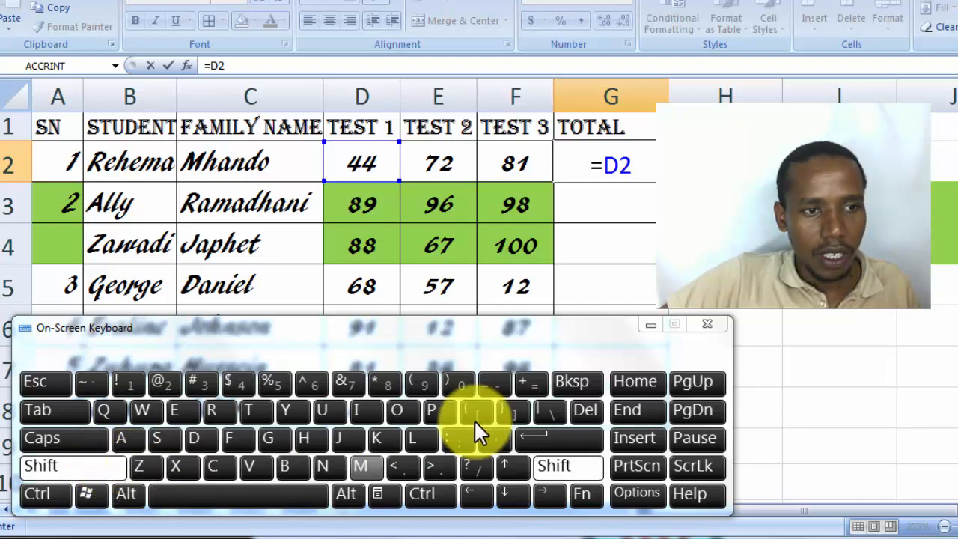
{"action": "left_click", "coordinate": [532, 383]}
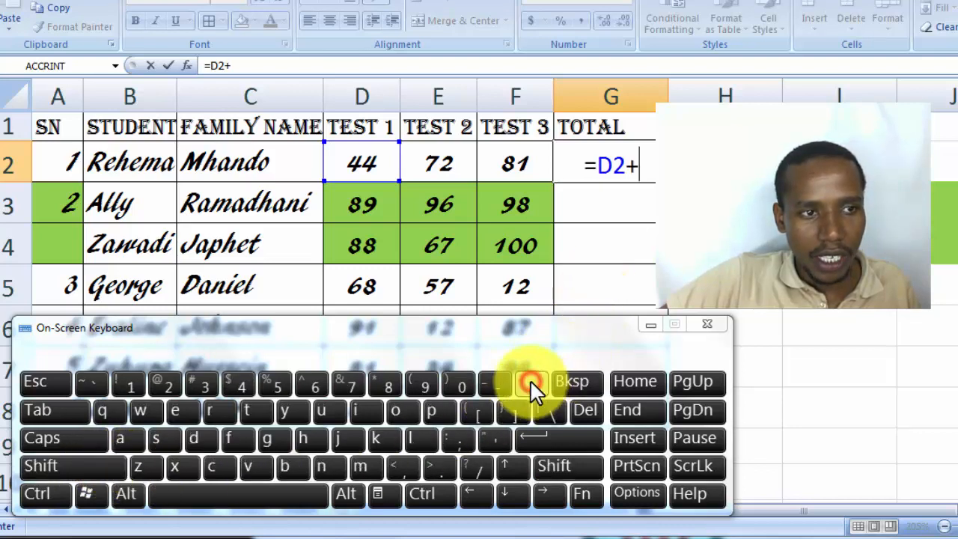
{"action": "left_click", "coordinate": [464, 173]}
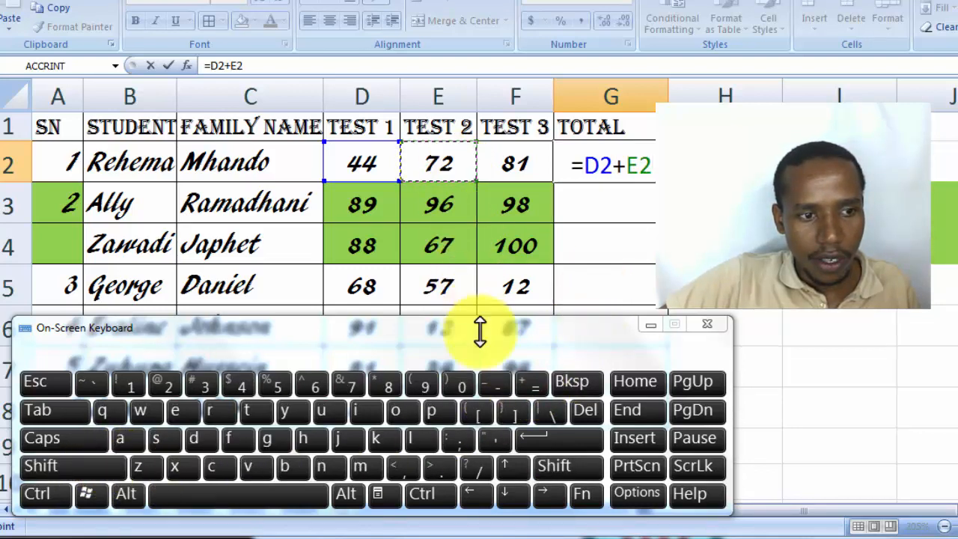
{"action": "left_click", "coordinate": [552, 463]}
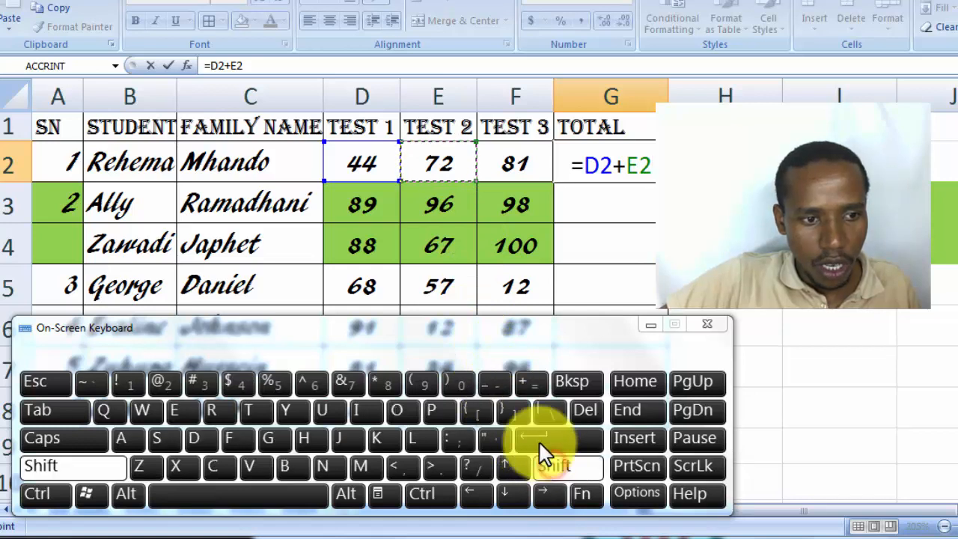
{"action": "left_click", "coordinate": [530, 383]}
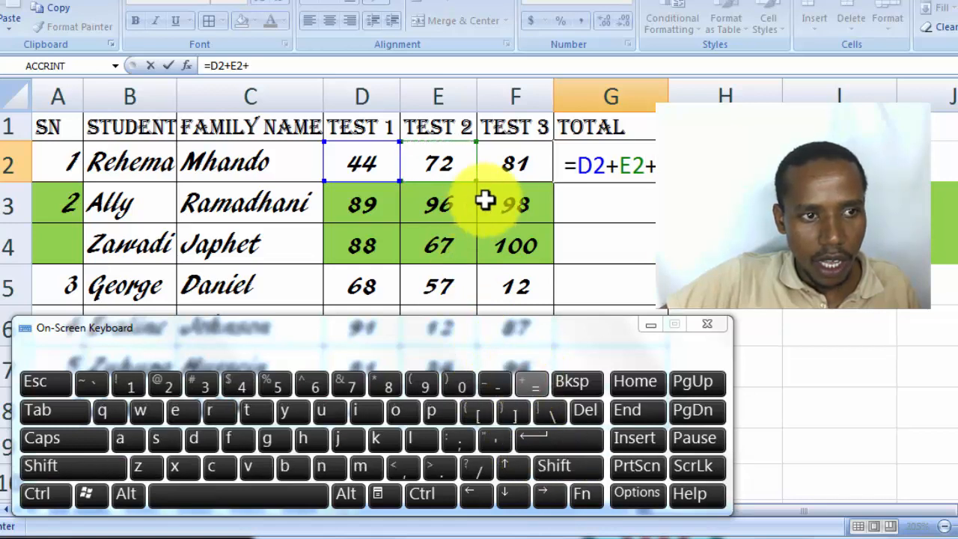
{"action": "left_click", "coordinate": [509, 167]}
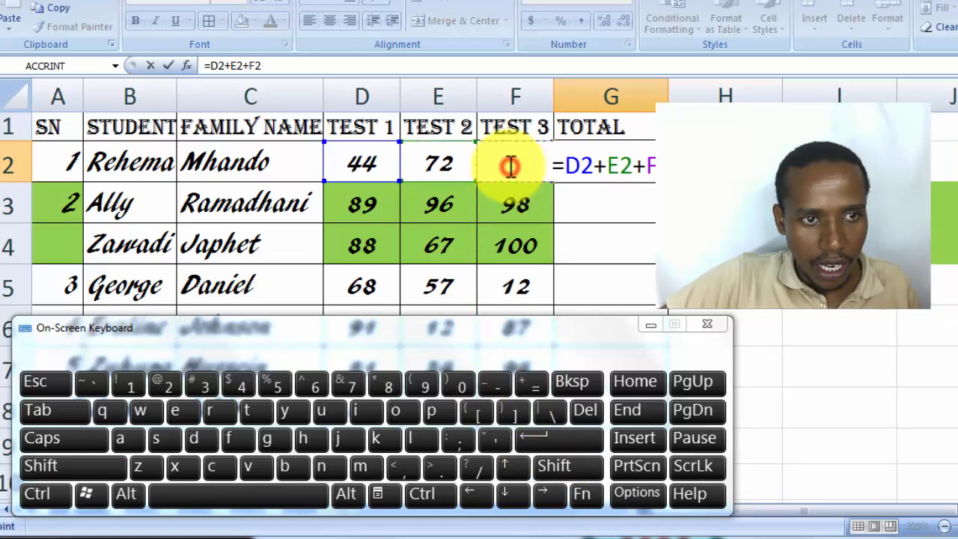
{"action": "left_click", "coordinate": [569, 436]}
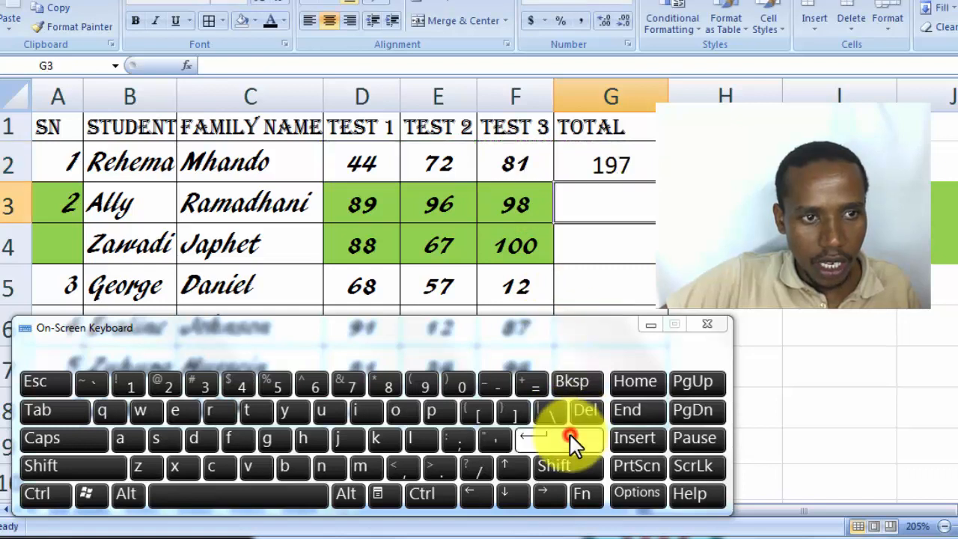
Fill the total formula from G2 down to G10, minimizing the On-Screen Keyboard to uncover the lower rows
{"action": "left_click", "coordinate": [645, 172]}
{"action": "left_click_drag", "start_coordinate": [656, 183], "coordinate": [651, 389]}
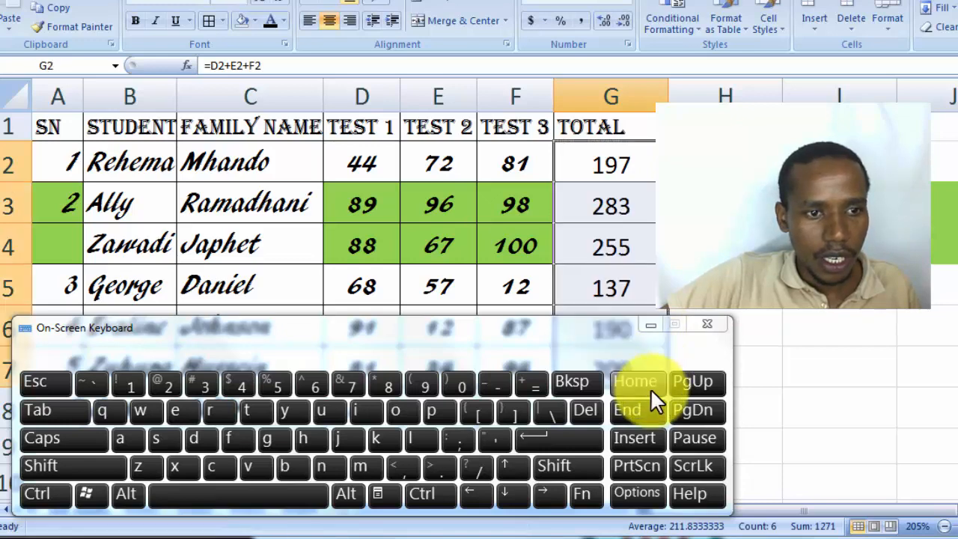
{"action": "left_click", "coordinate": [650, 324]}
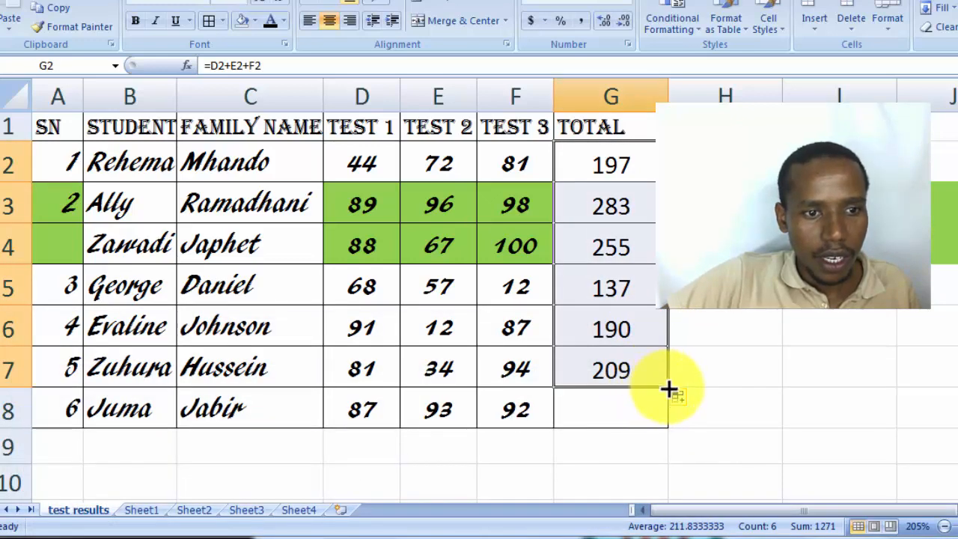
{"action": "left_click_drag", "start_coordinate": [667, 387], "coordinate": [648, 490]}
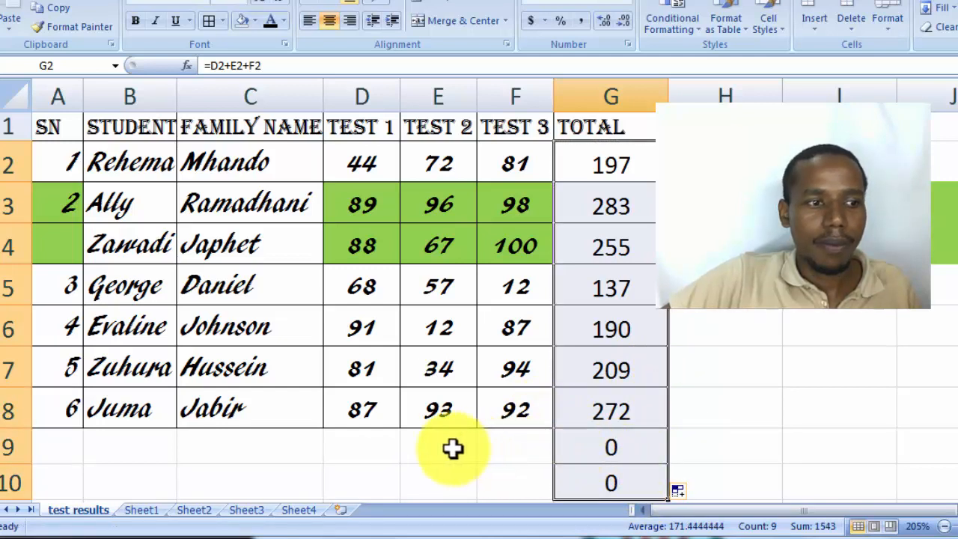
Renumber the SN column from A2 down to A10 as a consecutive series starting at 1
{"action": "left_click", "coordinate": [64, 446]}
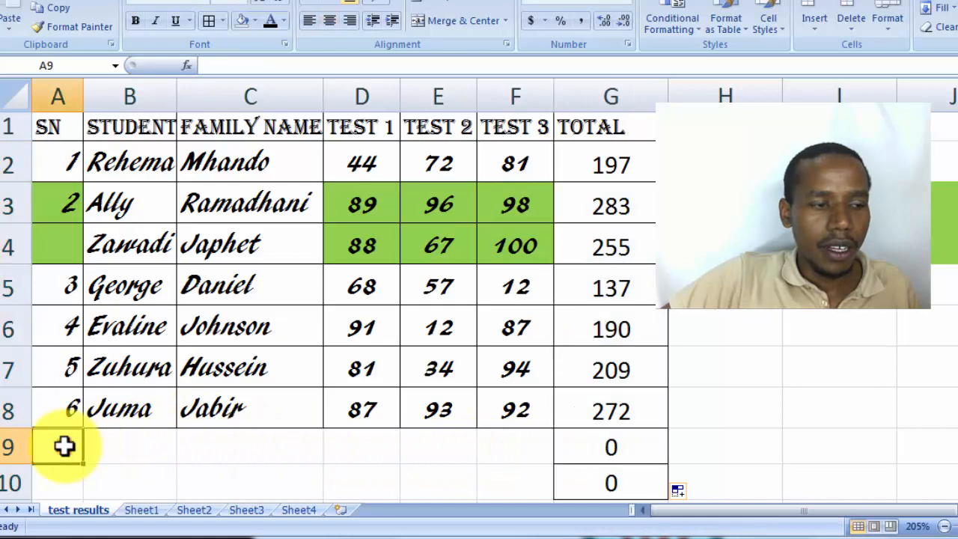
{"action": "left_click", "coordinate": [65, 159]}
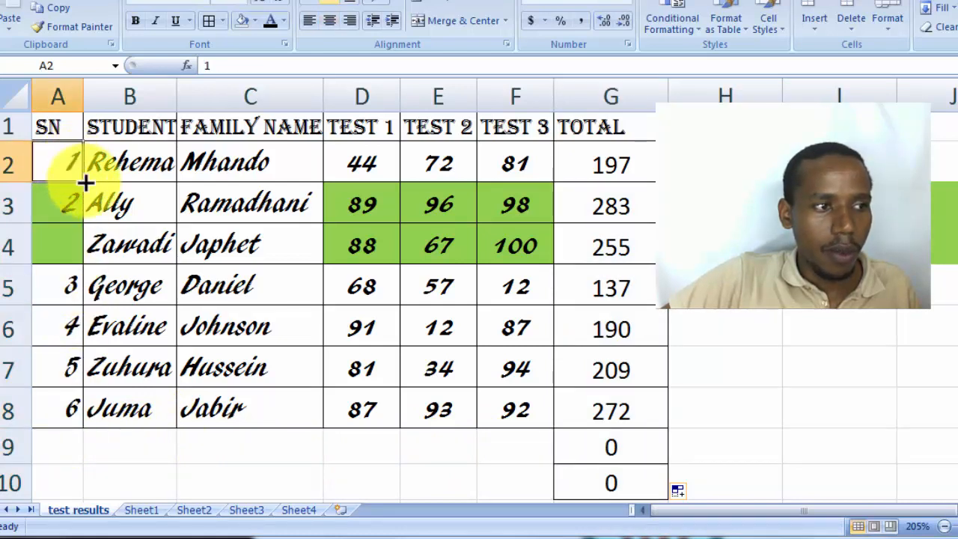
{"action": "left_click_drag", "start_coordinate": [86, 183], "coordinate": [98, 500]}
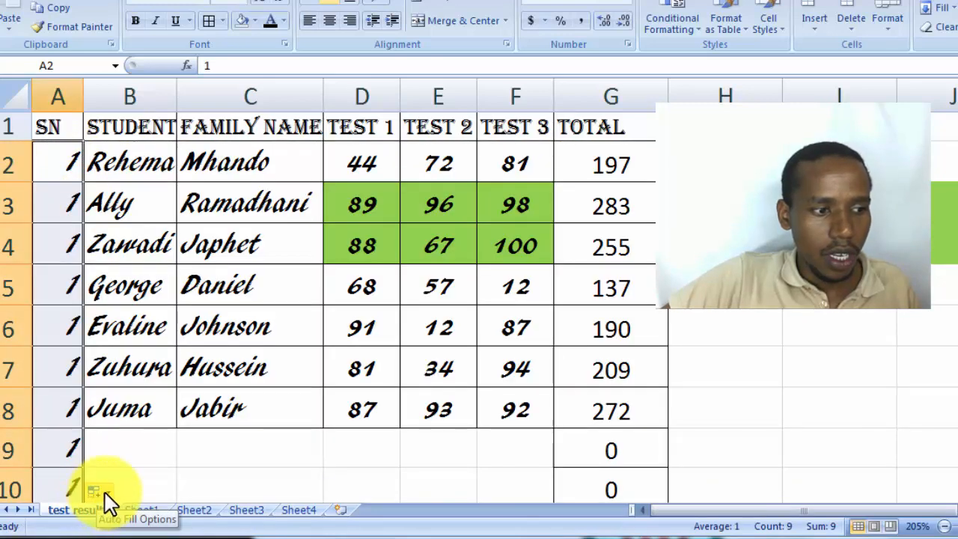
{"action": "left_click", "coordinate": [104, 492]}
{"action": "left_click", "coordinate": [136, 430]}
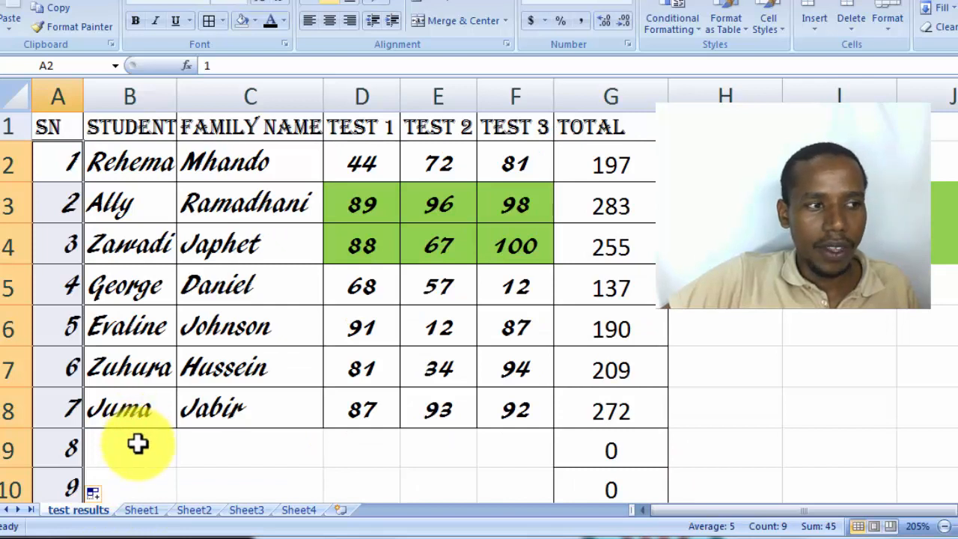
Enter the eighth student's first name in B9 and family name in C9
{"action": "left_click", "coordinate": [138, 447]}
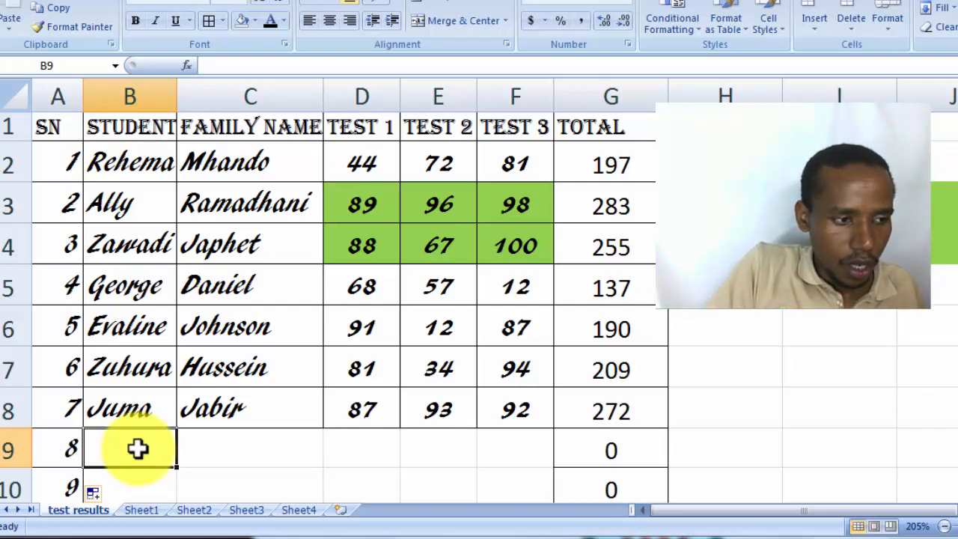
{"action": "type", "text": "u"}
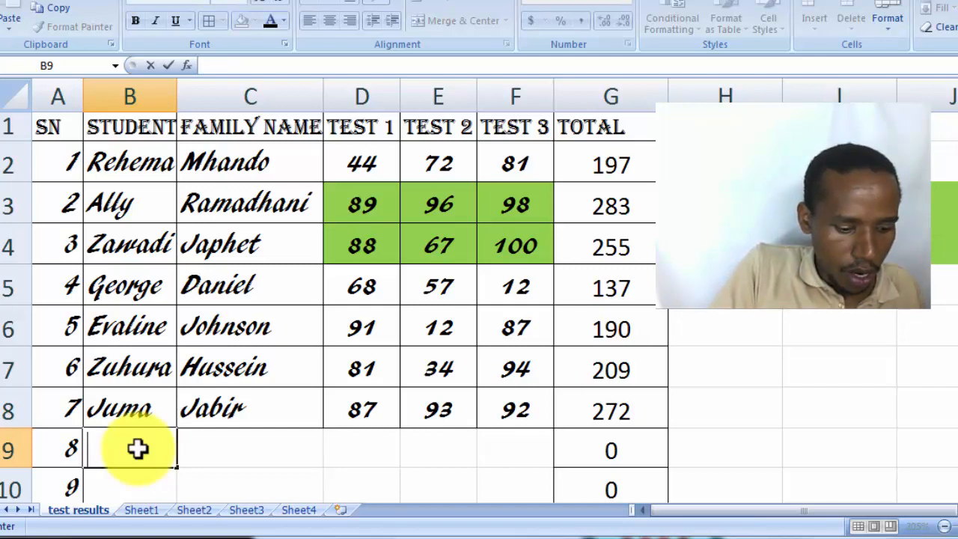
{"action": "type", "text": "Davis"}
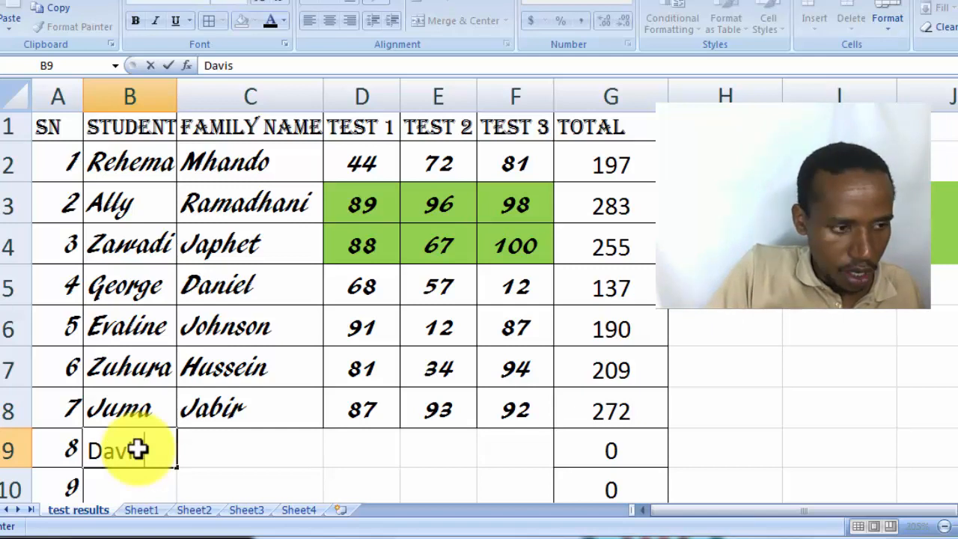
{"action": "key", "text": "Tab"}
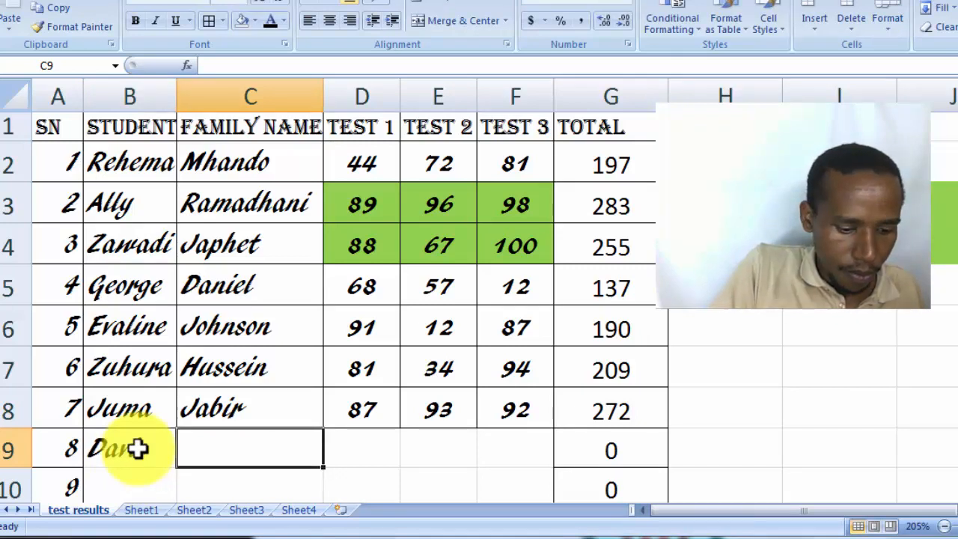
{"action": "type", "text": "Lohay"}
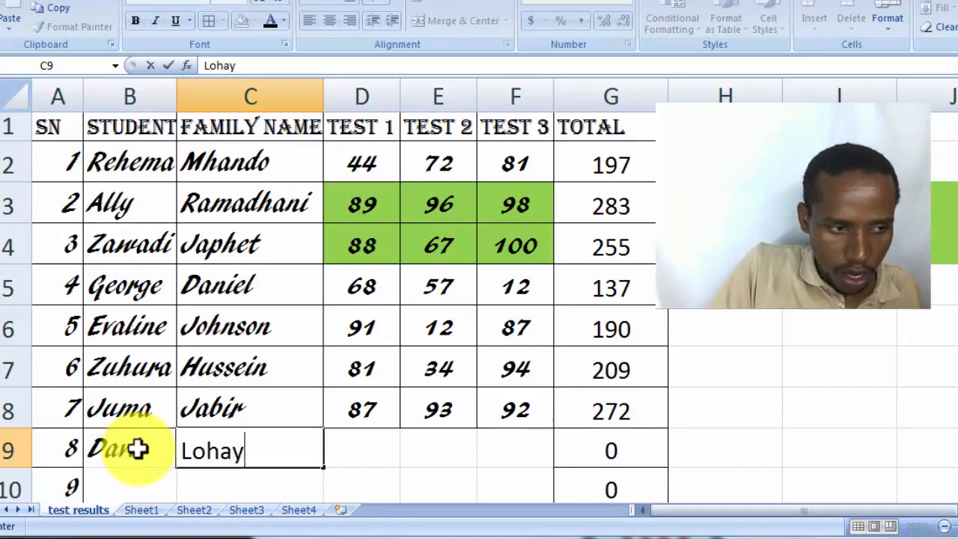
{"action": "key", "text": "Return"}
Enter the ninth student's first name in B10 and family name in C10
{"action": "left_click", "coordinate": [138, 449]}
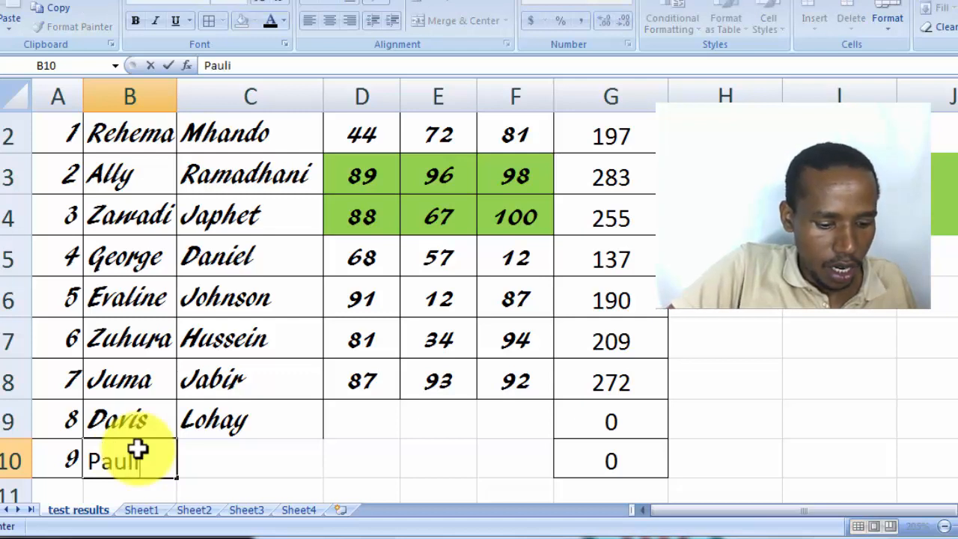
{"action": "key", "text": "Tab"}
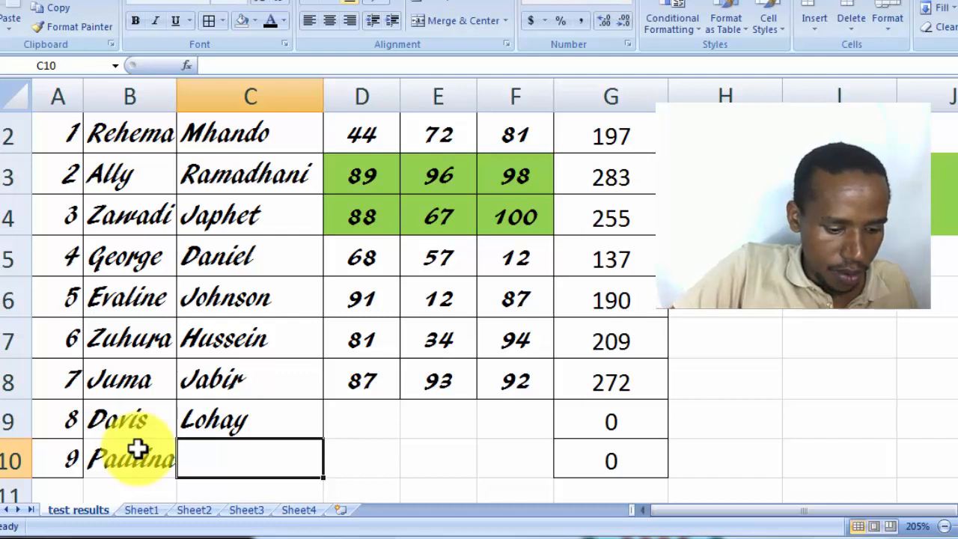
{"action": "type", "text": "Gabrie"}
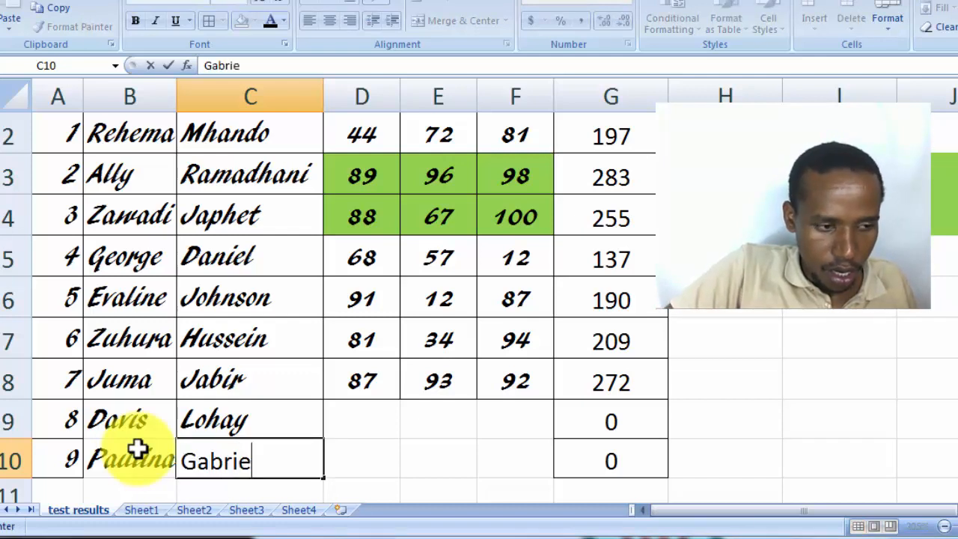
{"action": "type", "text": "l"}
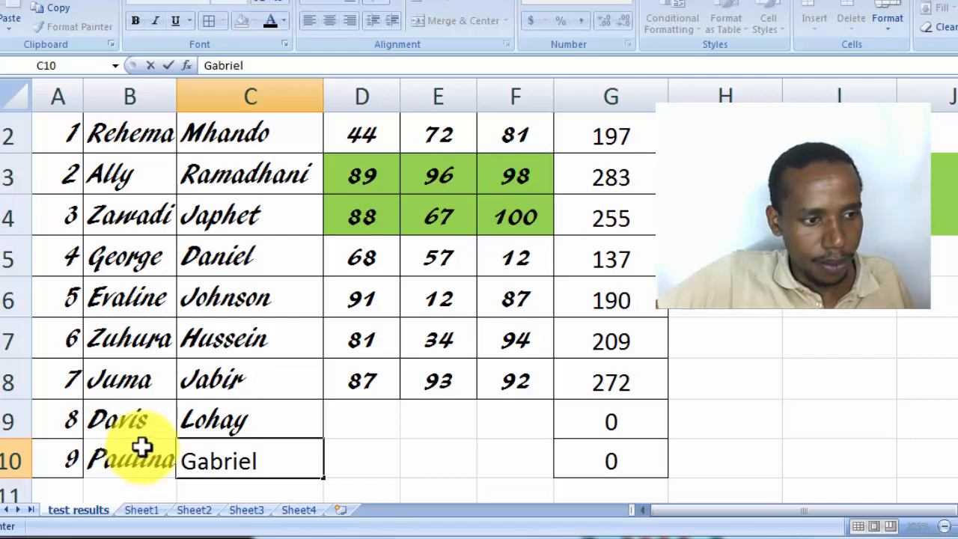
Fill in the eighth student's test scores in D9:F9 as 77, 81 and 12
{"action": "left_click", "coordinate": [357, 433]}
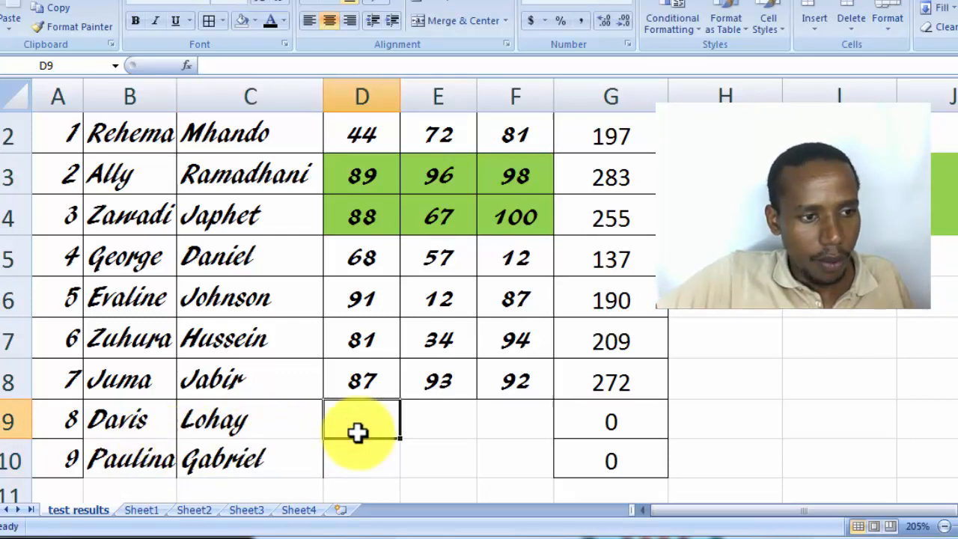
{"action": "type", "text": "77"}
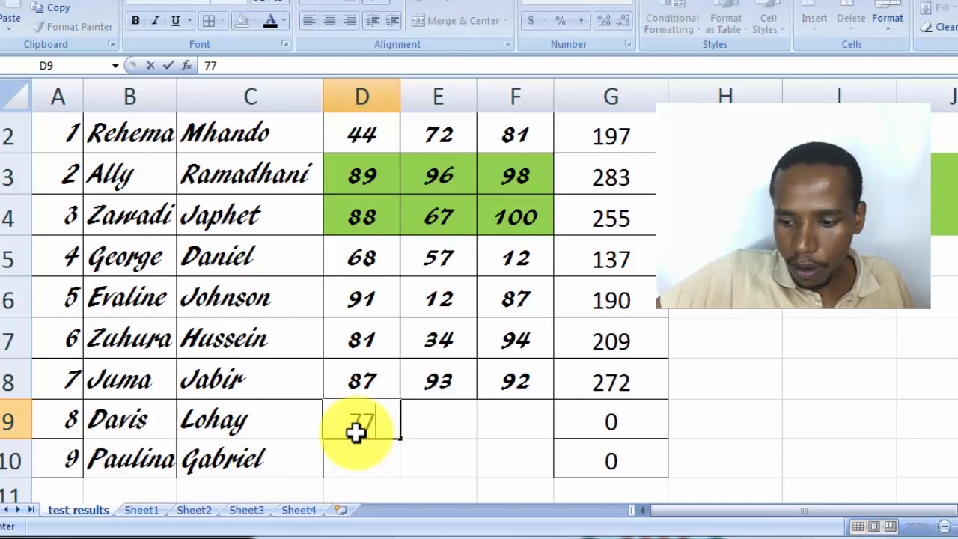
{"action": "key", "text": "Tab"}
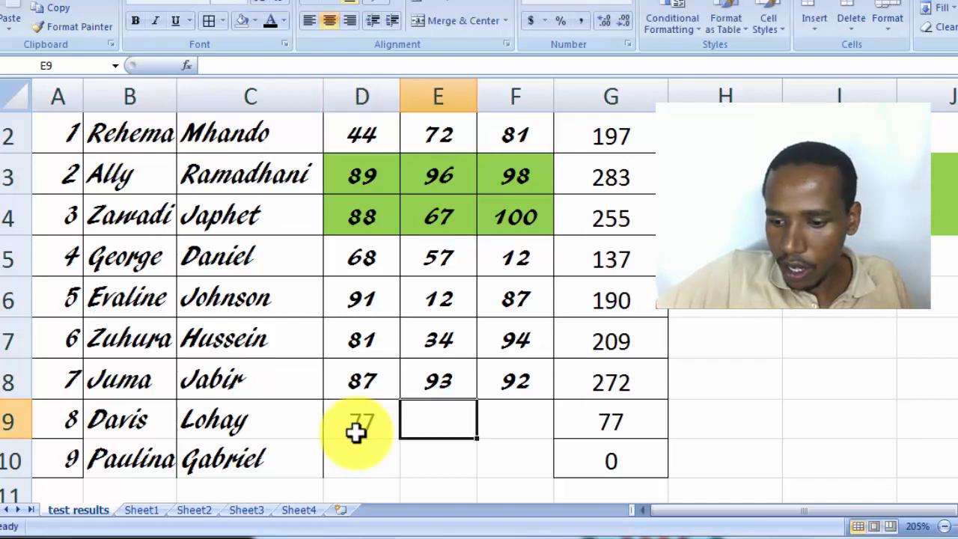
{"action": "type", "text": "81"}
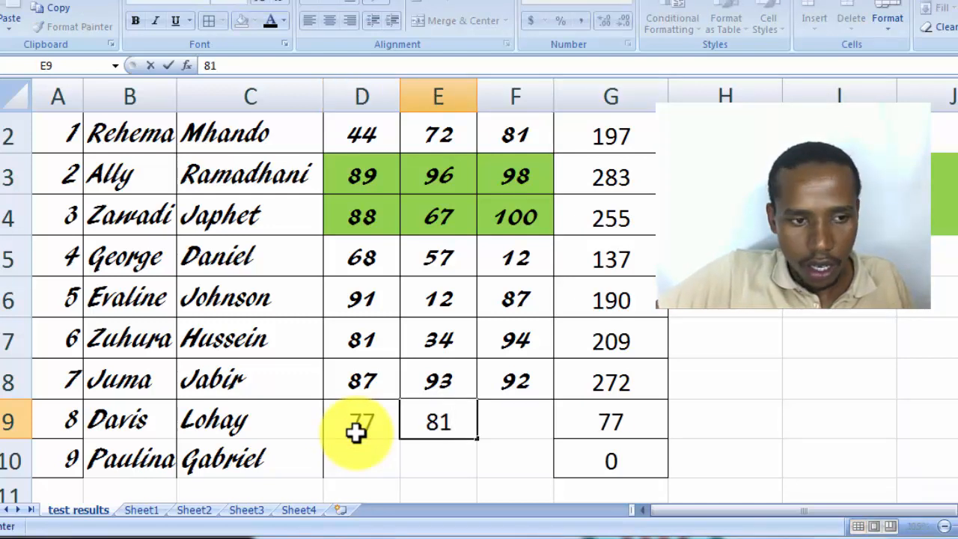
{"action": "key", "text": "Tab"}
{"action": "type", "text": "1"}
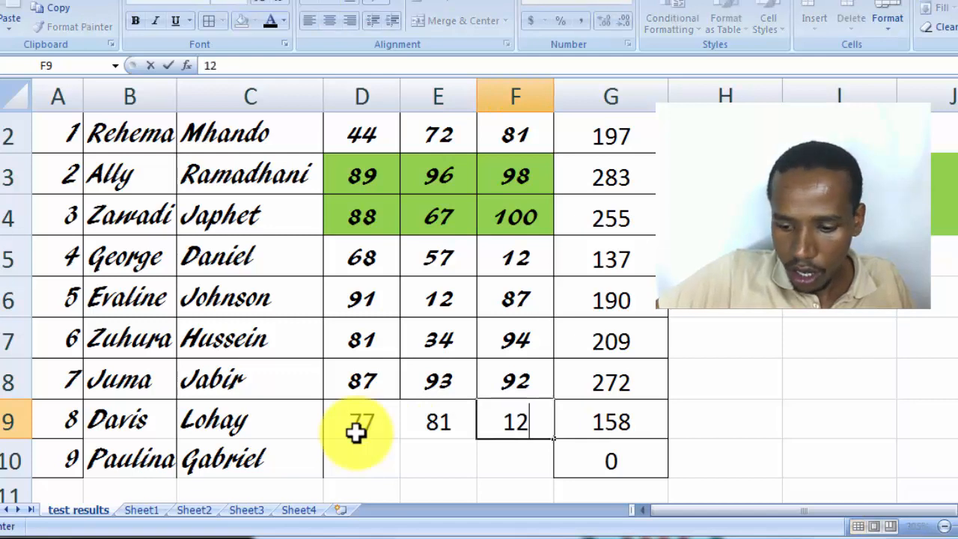
{"action": "key", "text": "Return"}
Fill in the ninth student's test scores in D10:F10 as 41, 62 and 32
{"action": "key", "text": "Left"}
{"action": "key", "text": "Left"}
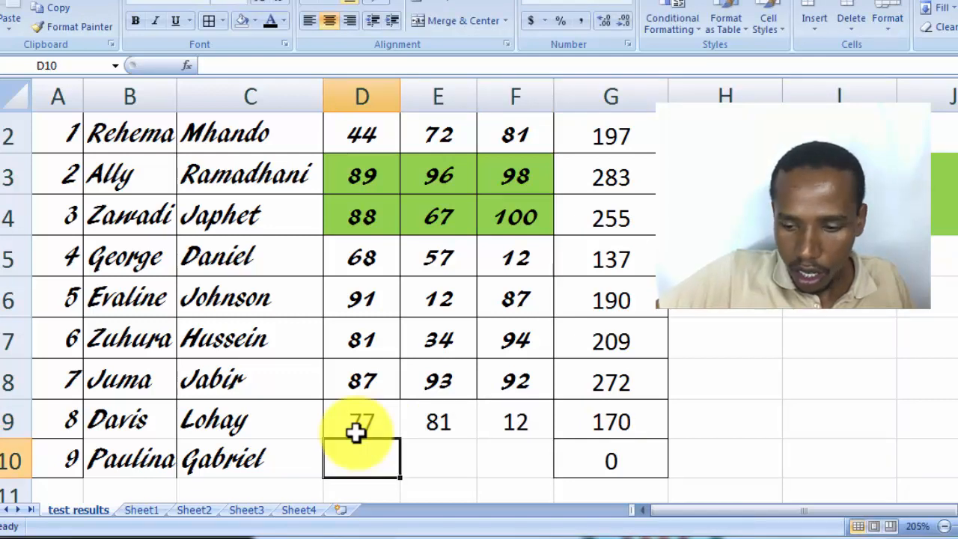
{"action": "type", "text": "41"}
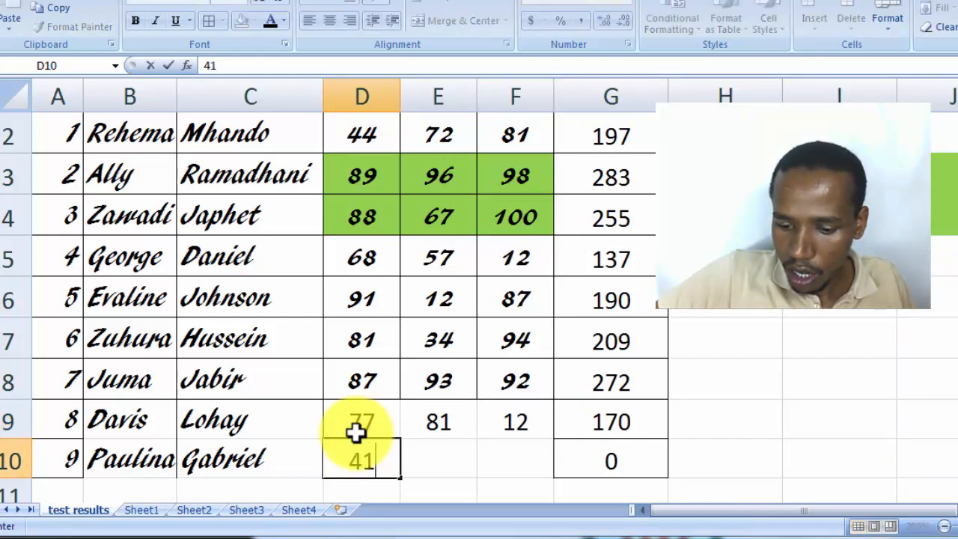
{"action": "key", "text": "Tab"}
{"action": "type", "text": "62"}
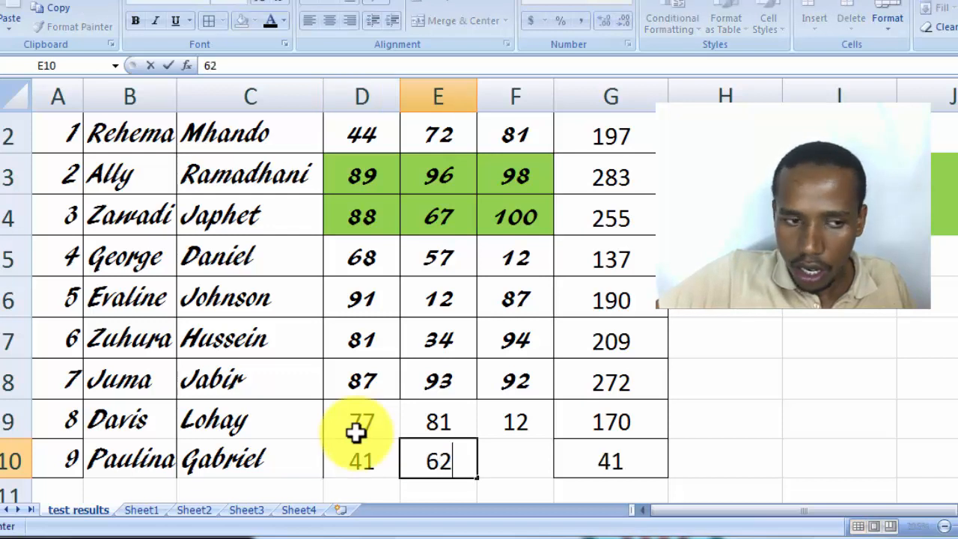
{"action": "key", "text": "Tab"}
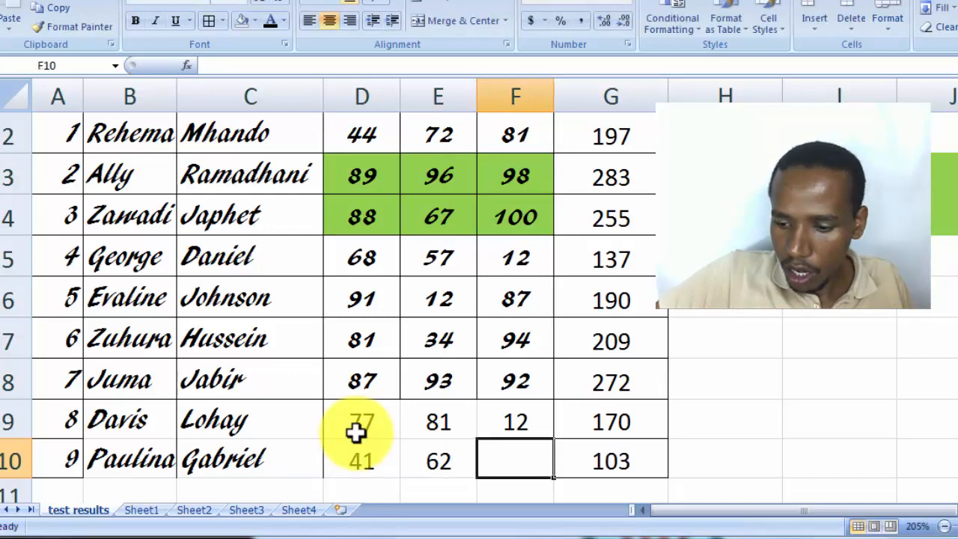
{"action": "type", "text": "32"}
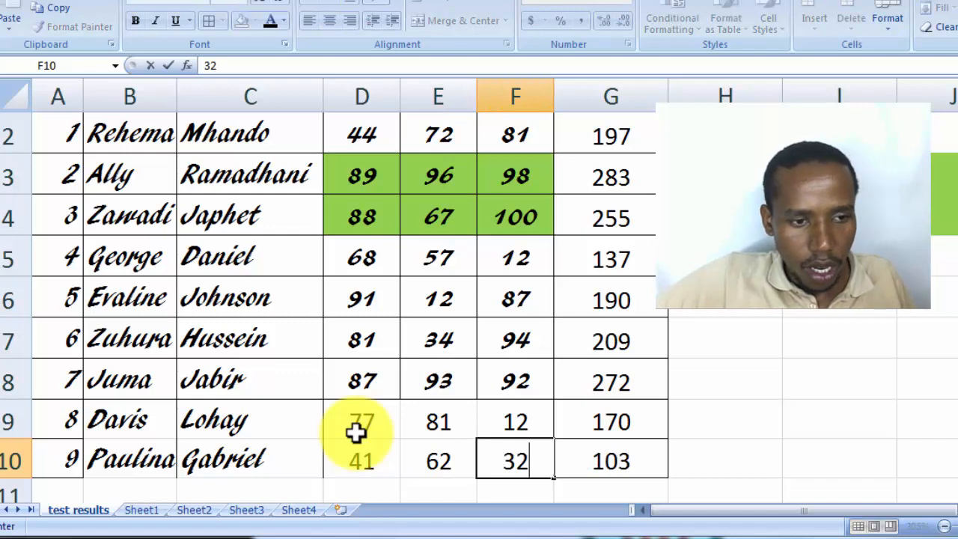
{"action": "left_click", "coordinate": [406, 493]}
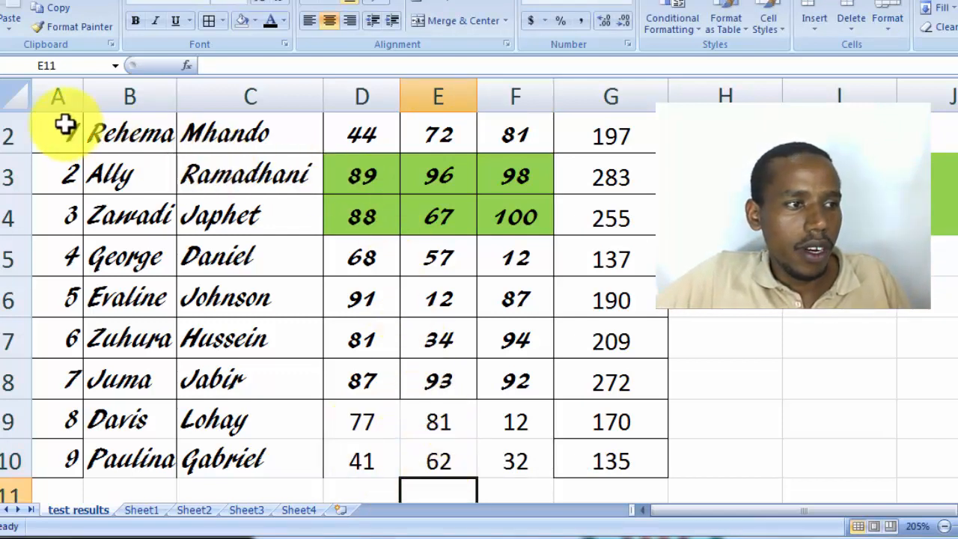
Change the font of the whole header row 1 to AR CENA
{"action": "scroll", "coordinate": [74, 145], "scroll_direction": "up", "scroll_amount": 1}
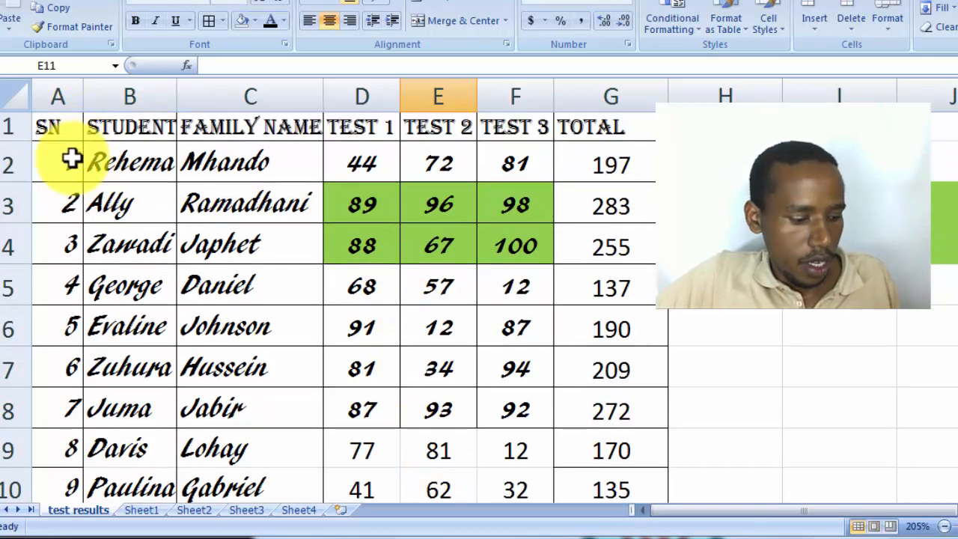
{"action": "scroll", "coordinate": [72, 157], "scroll_direction": "down", "scroll_amount": 1}
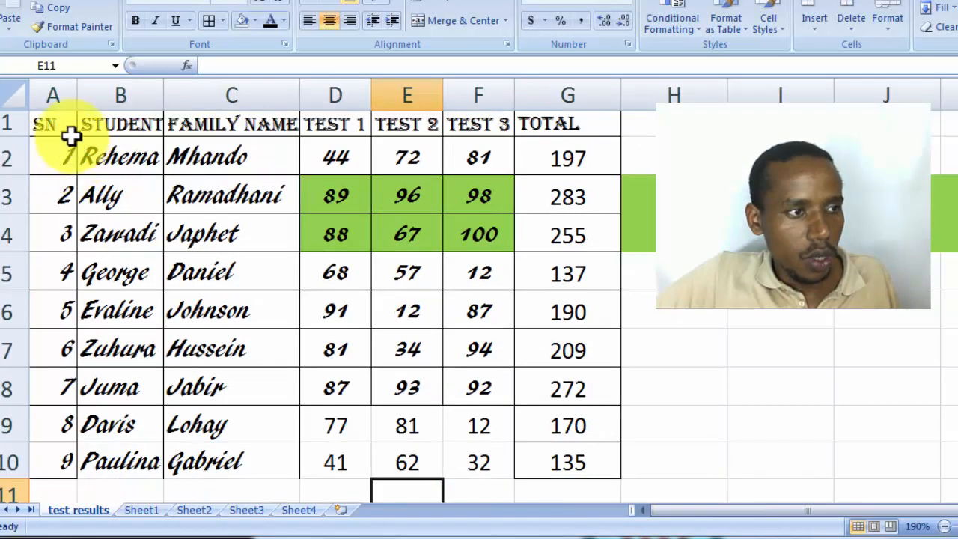
{"action": "left_click", "coordinate": [10, 122]}
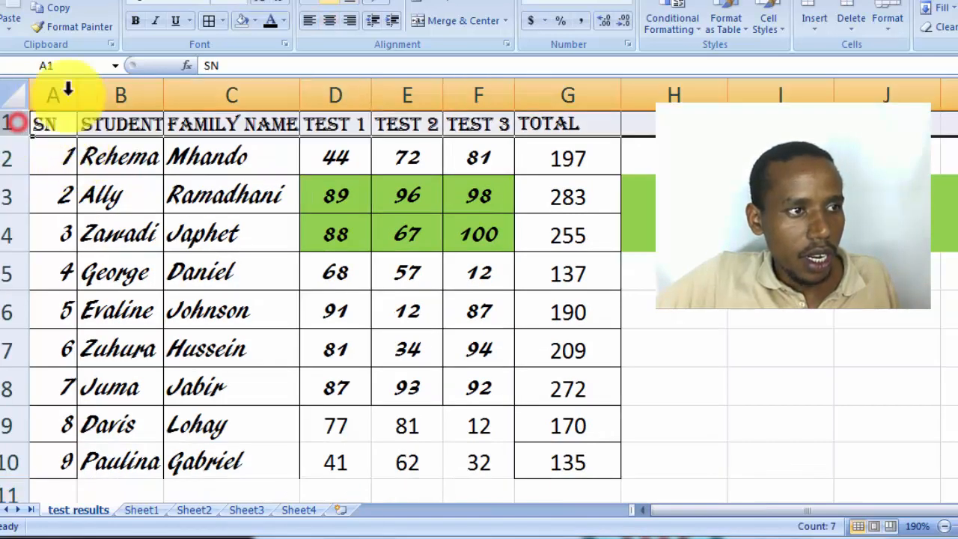
{"action": "left_click", "coordinate": [210, 6]}
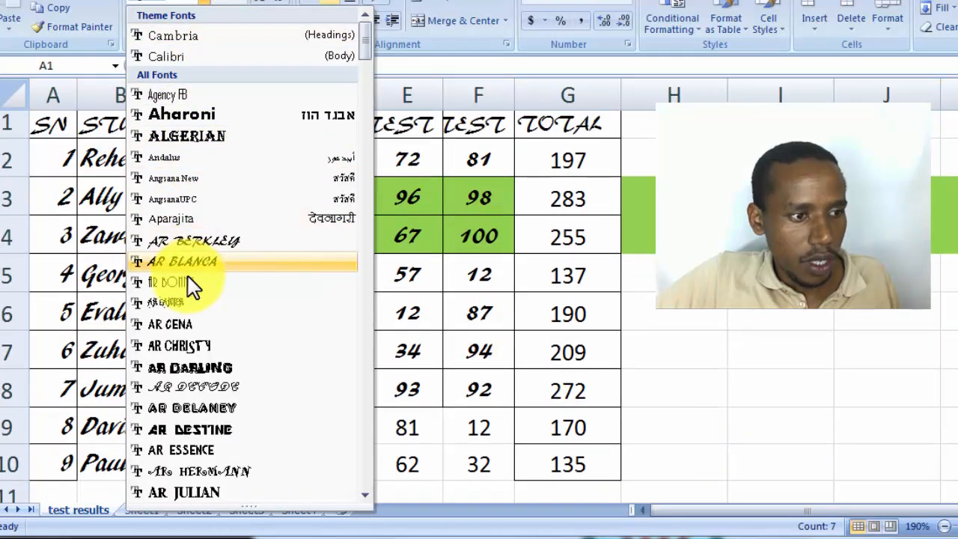
{"action": "left_click", "coordinate": [189, 320]}
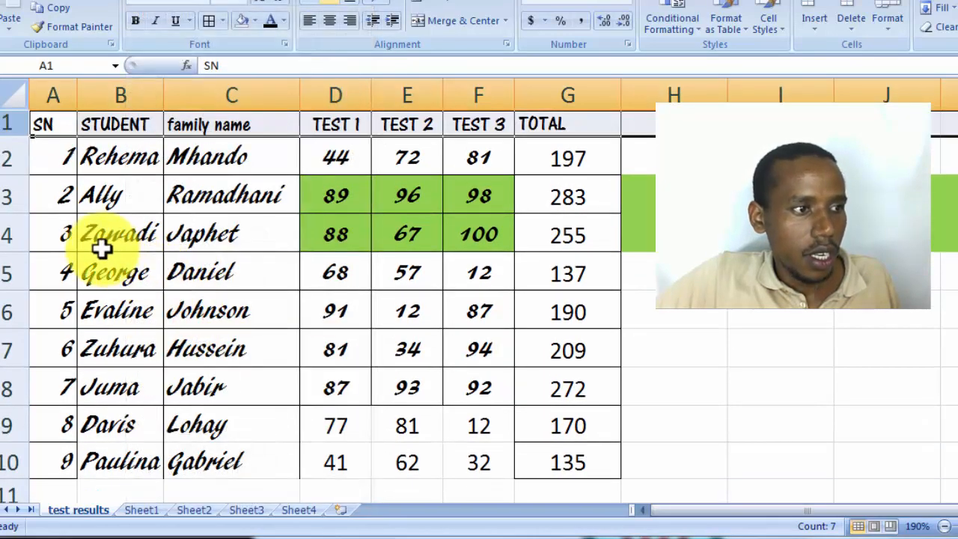
Clear the existing borders from A2:G10 and apply All Borders to the same range
{"action": "left_click_drag", "start_coordinate": [71, 155], "coordinate": [588, 469]}
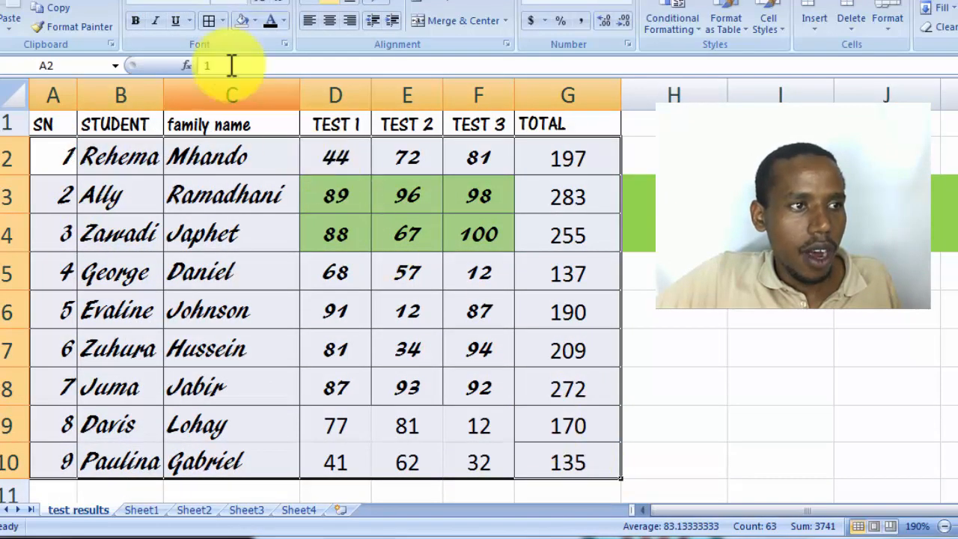
{"action": "left_click", "coordinate": [223, 20]}
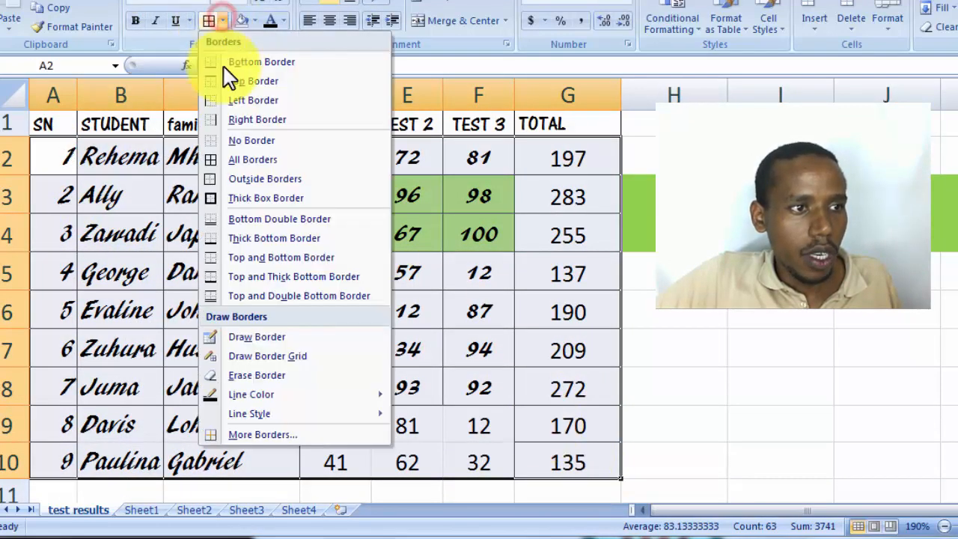
{"action": "left_click", "coordinate": [238, 140]}
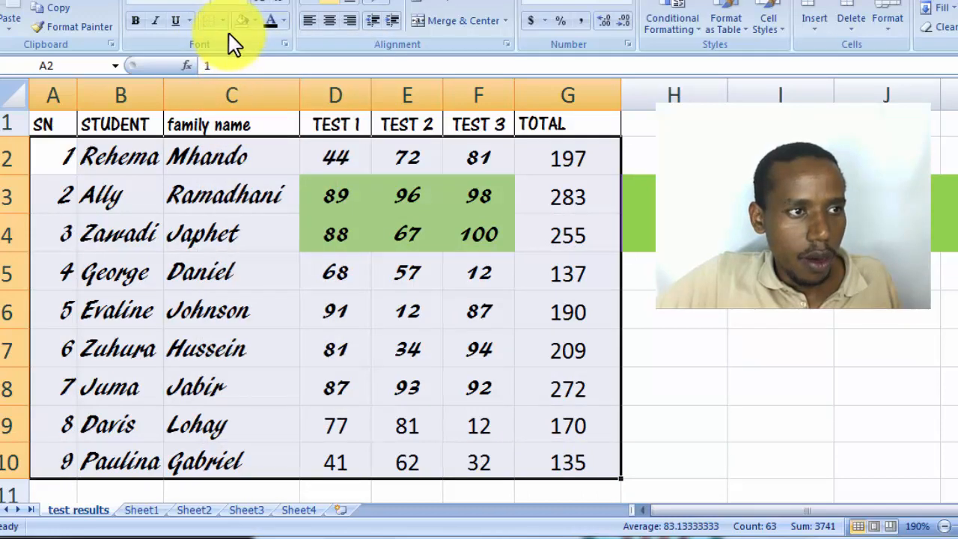
{"action": "left_click", "coordinate": [223, 20]}
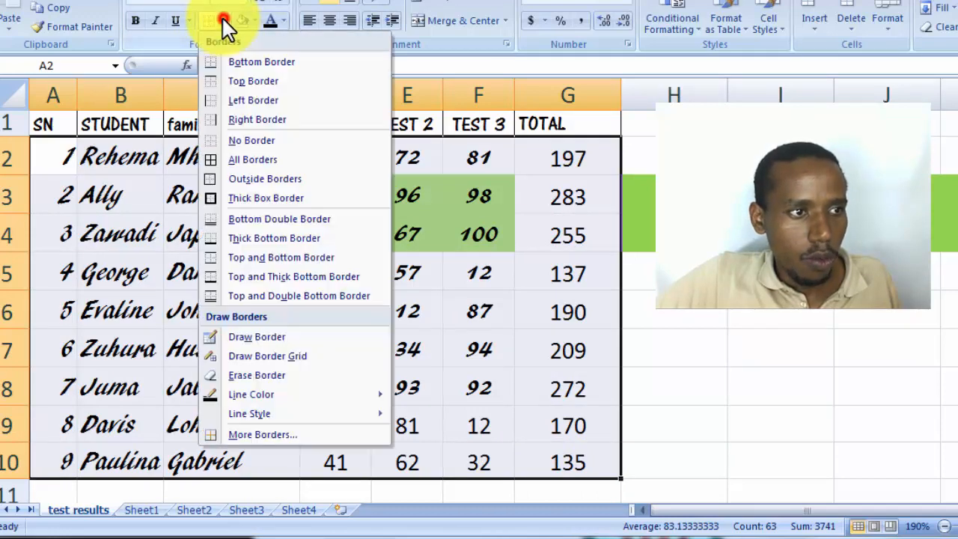
{"action": "left_click", "coordinate": [221, 161]}
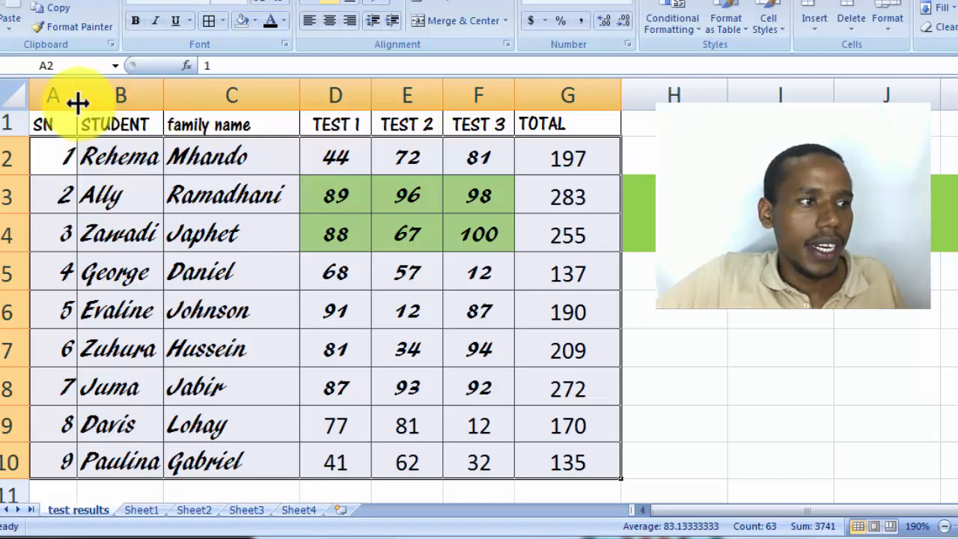
Remove the green fill by clearing the fill colour from the entire worksheet
{"action": "left_click", "coordinate": [15, 91]}
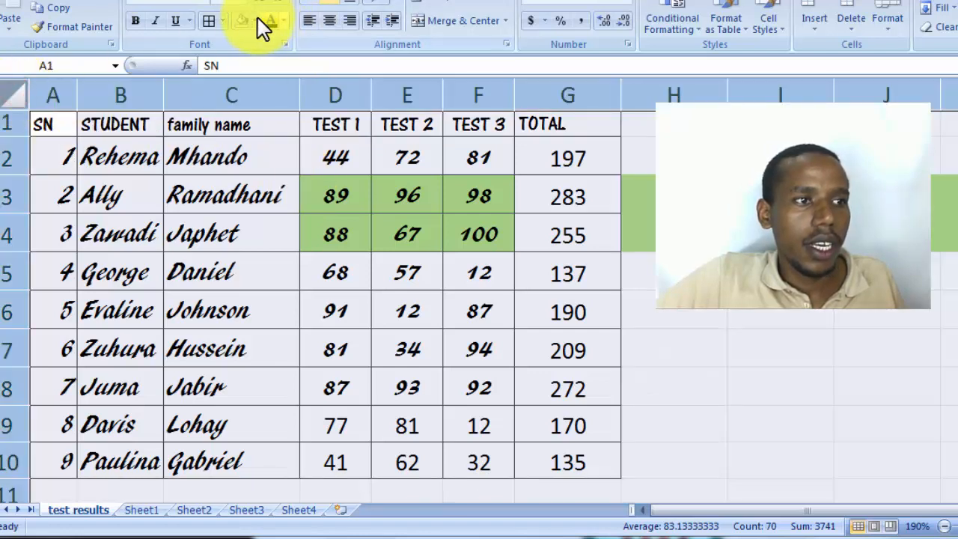
{"action": "left_click", "coordinate": [241, 18]}
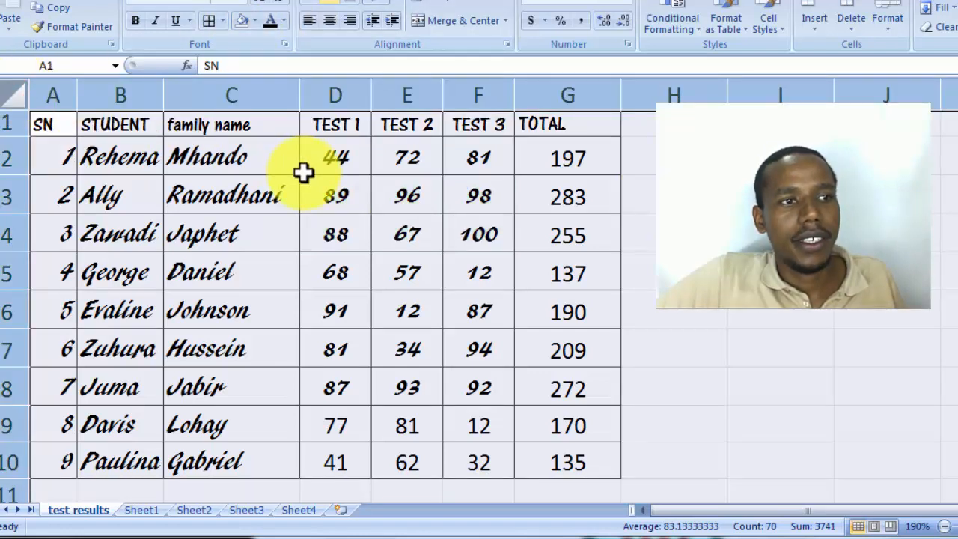
Reset the text colour of the entire worksheet to black and set its font to AR CENA
{"action": "left_click", "coordinate": [282, 21]}
{"action": "left_click", "coordinate": [274, 43]}
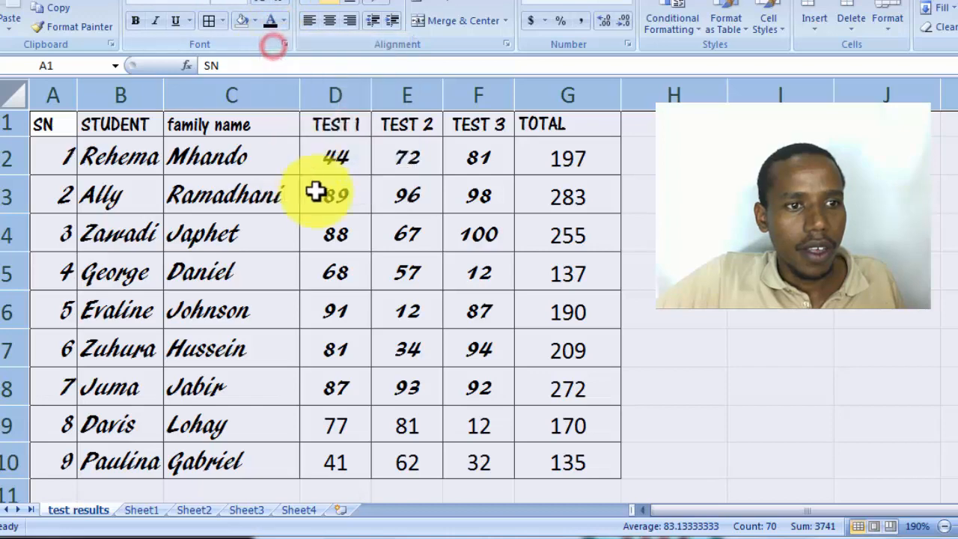
{"action": "left_click", "coordinate": [205, 7]}
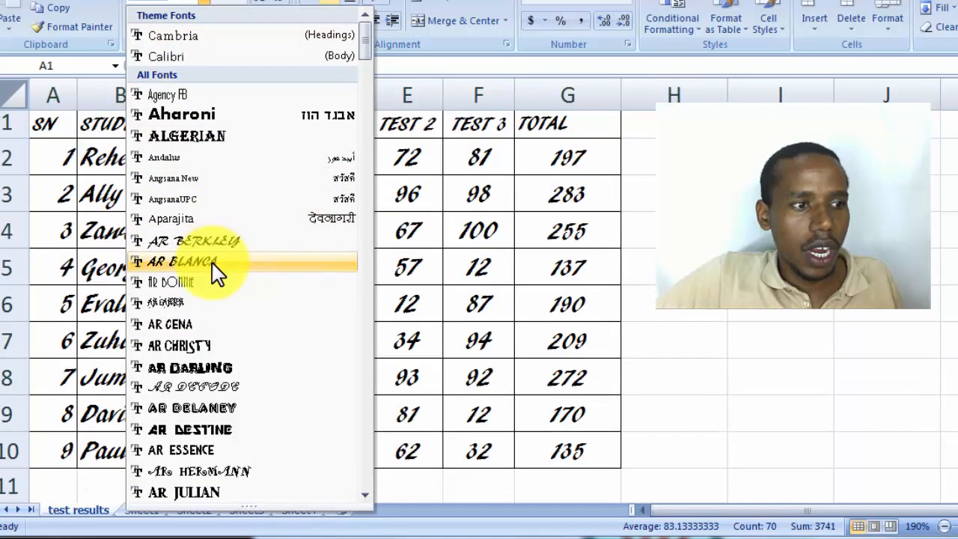
{"action": "left_click", "coordinate": [210, 322]}
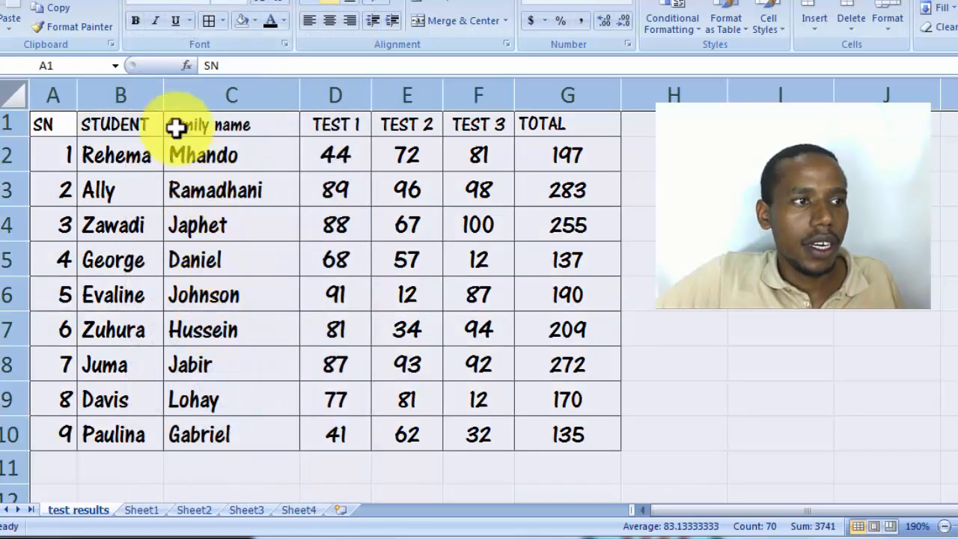
Try bold on the entire worksheet, remove it again, and set the font size to 12
{"action": "left_click", "coordinate": [139, 20]}
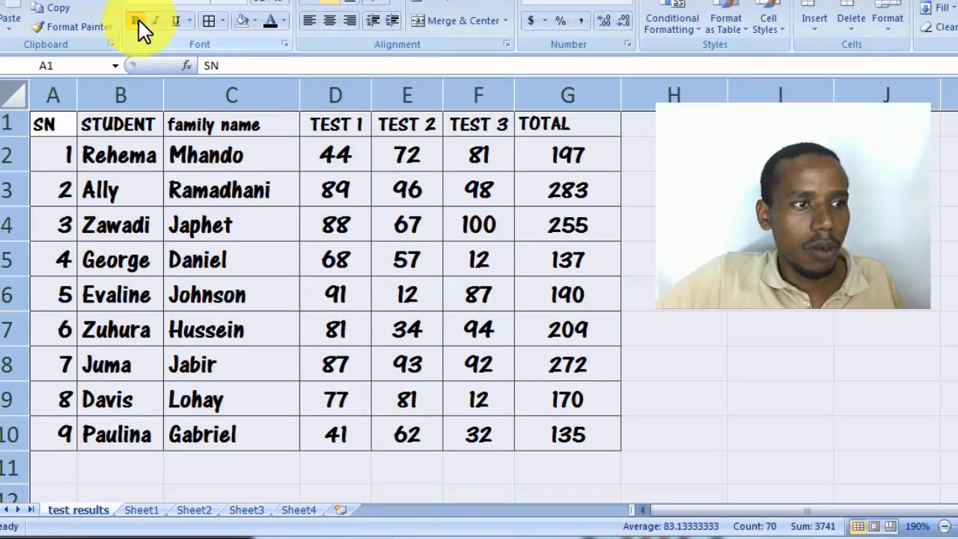
{"action": "left_click", "coordinate": [139, 20]}
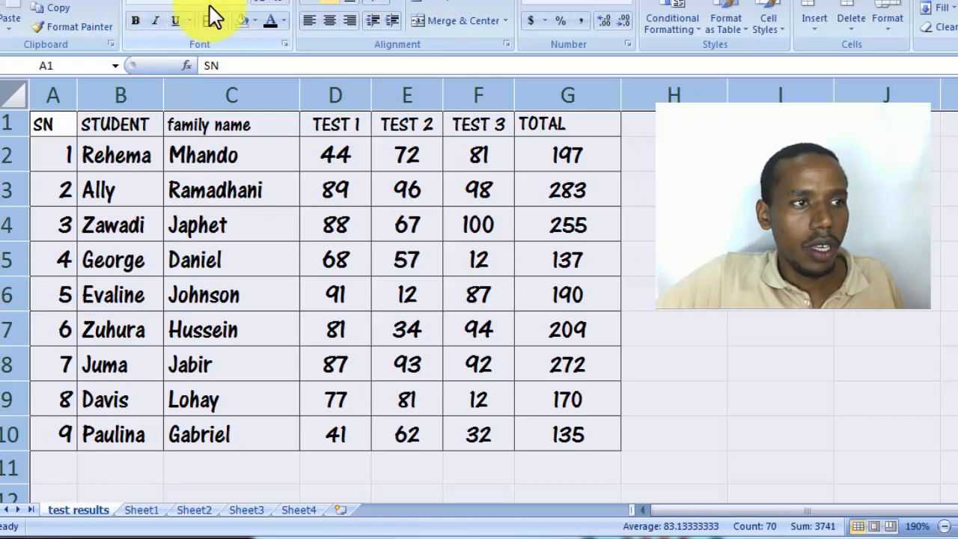
{"action": "left_click", "coordinate": [241, 4]}
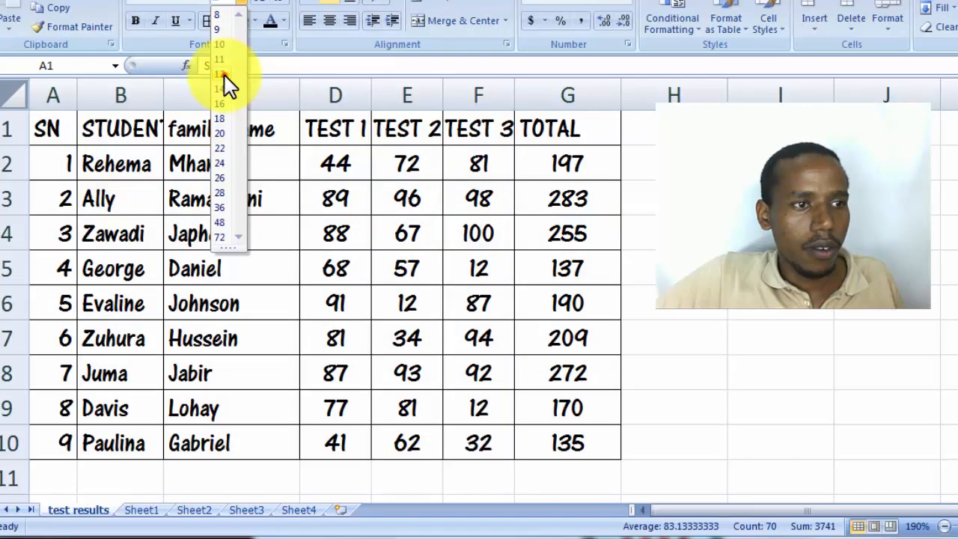
{"action": "left_click", "coordinate": [224, 75]}
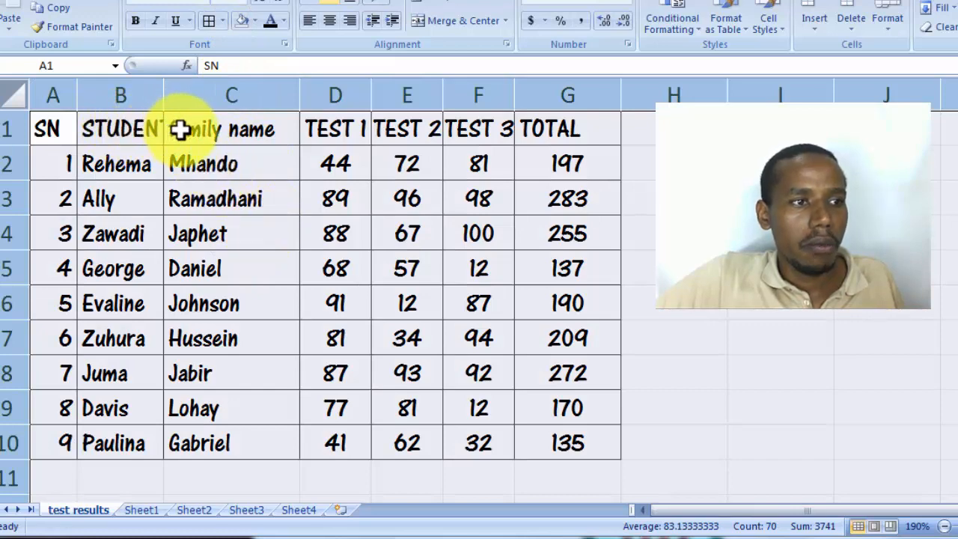
Fill the whole header row 1 with the standard yellow colour
{"action": "left_click", "coordinate": [7, 127]}
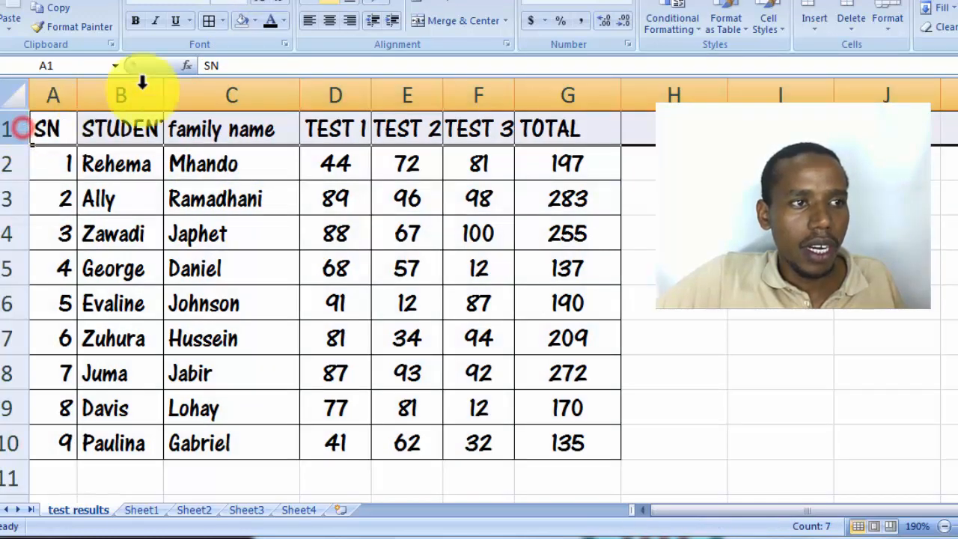
{"action": "left_click", "coordinate": [255, 21]}
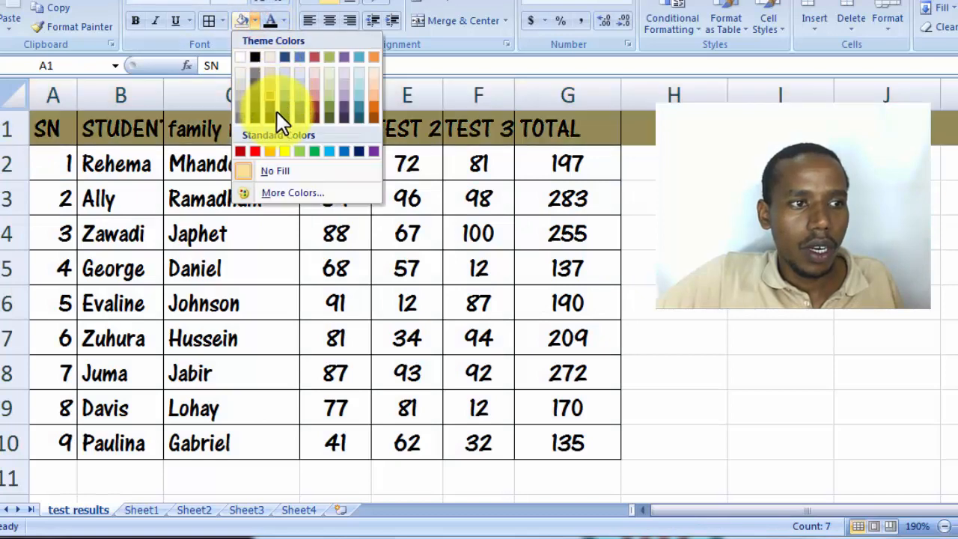
{"action": "left_click", "coordinate": [286, 153]}
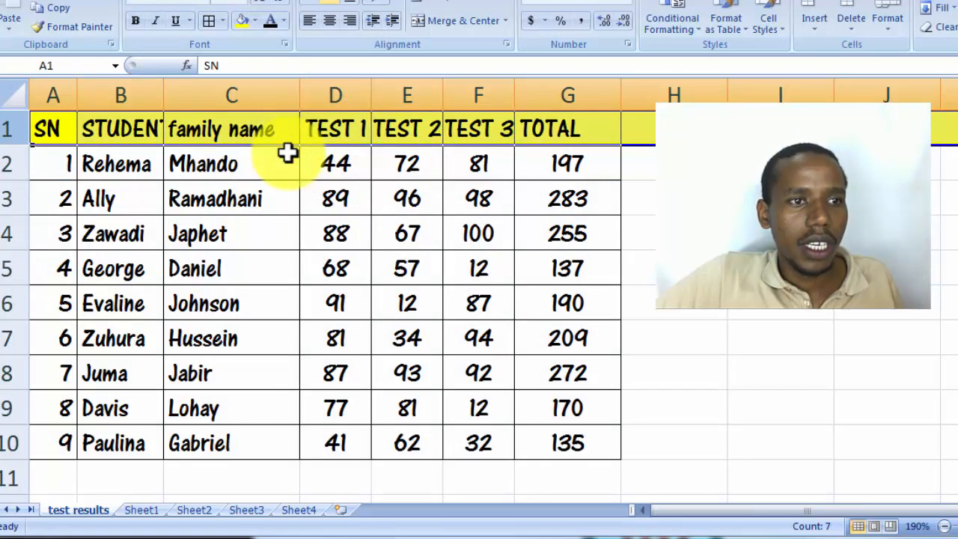
{"action": "left_click", "coordinate": [293, 190]}
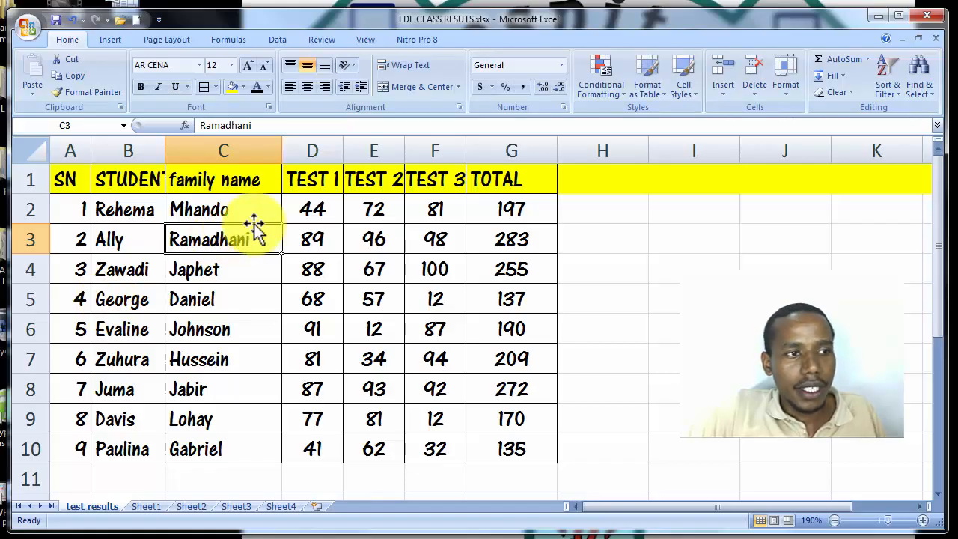
Insert a blank column between the family name and TEST 1 columns and select its header cell D1
{"action": "left_click", "coordinate": [327, 142]}
{"action": "right_click", "coordinate": [326, 148]}
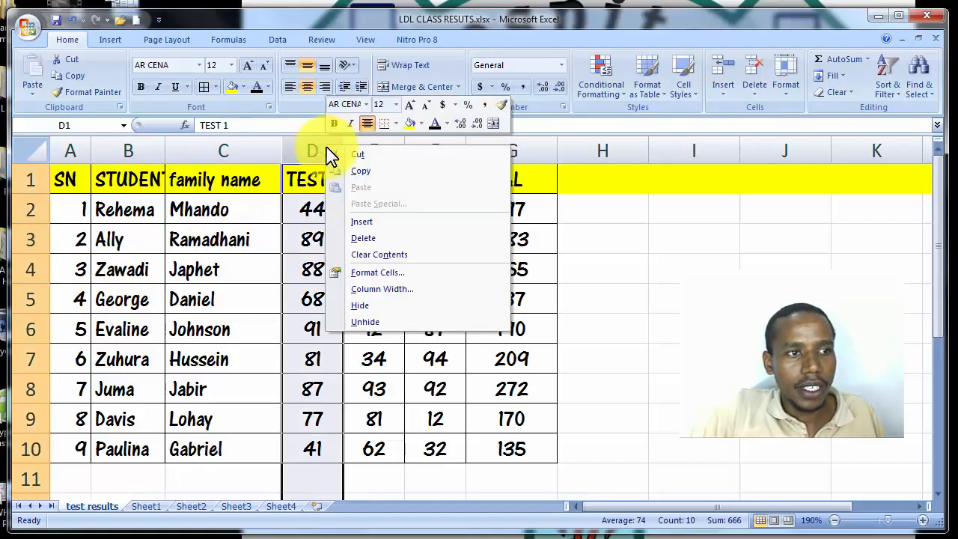
{"action": "left_click", "coordinate": [361, 223]}
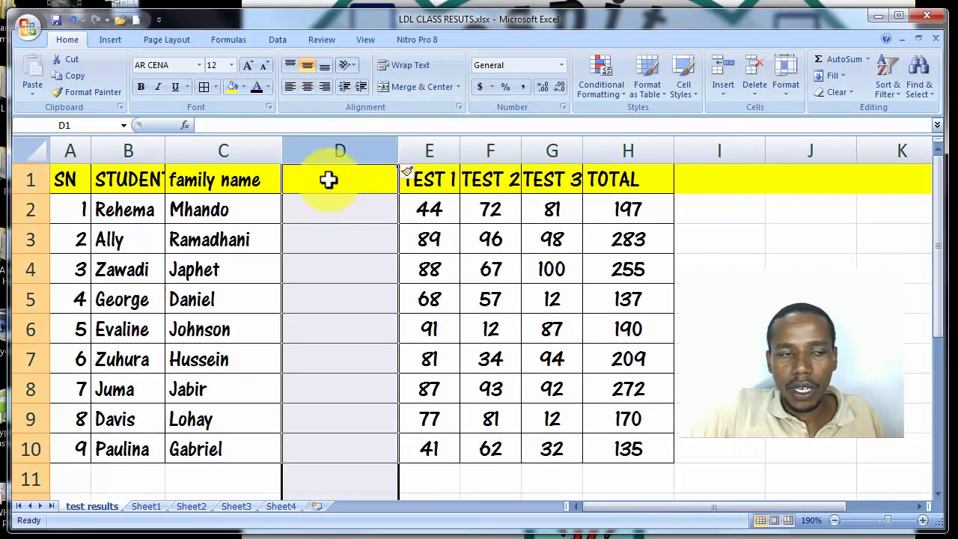
{"action": "left_click", "coordinate": [330, 180]}
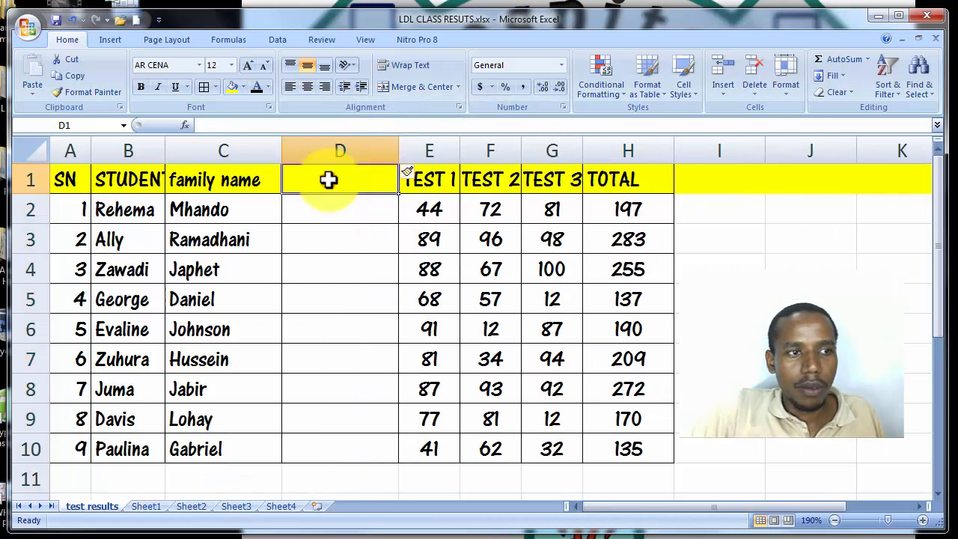
Delete the blank column D between family name and TEST 1
{"action": "left_click", "coordinate": [348, 146]}
{"action": "right_click", "coordinate": [348, 146]}
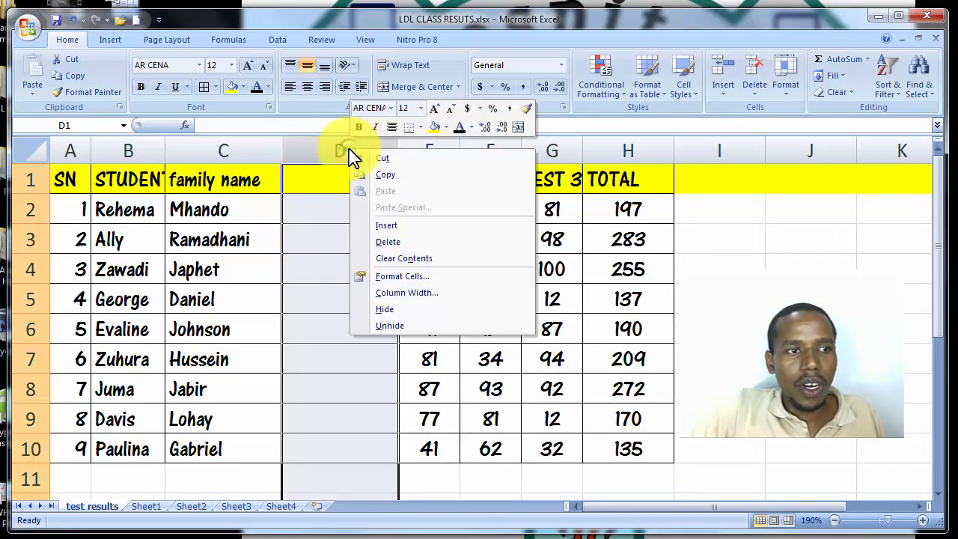
{"action": "left_click", "coordinate": [316, 148]}
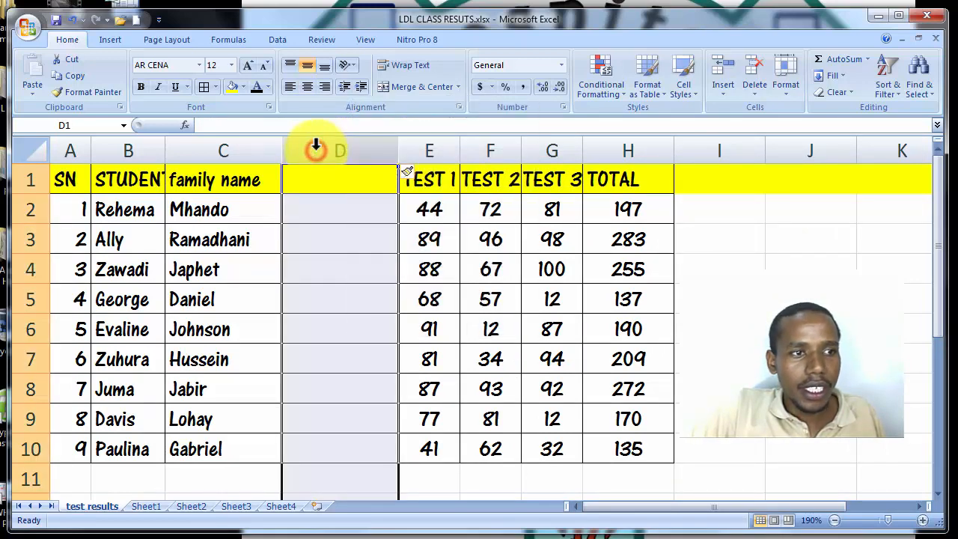
{"action": "right_click", "coordinate": [316, 148]}
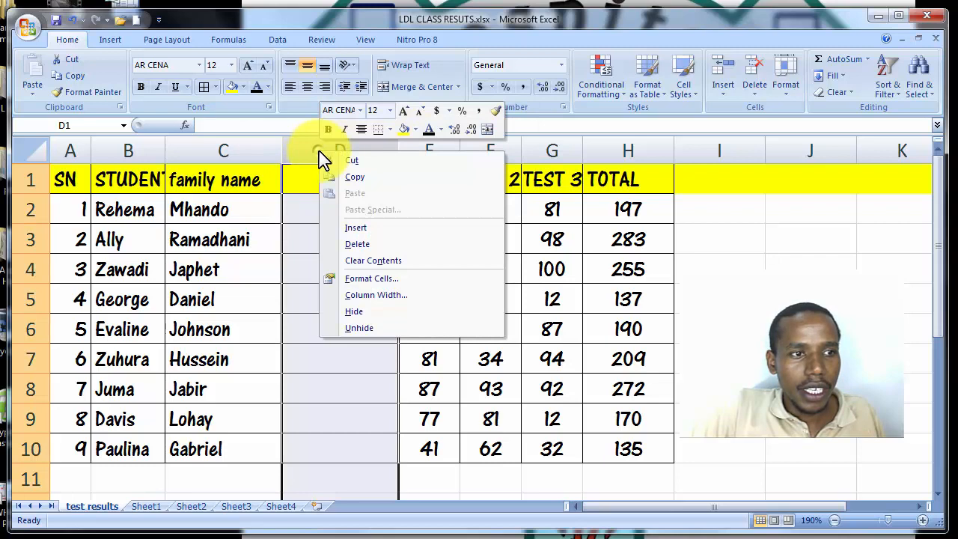
{"action": "left_click", "coordinate": [357, 244]}
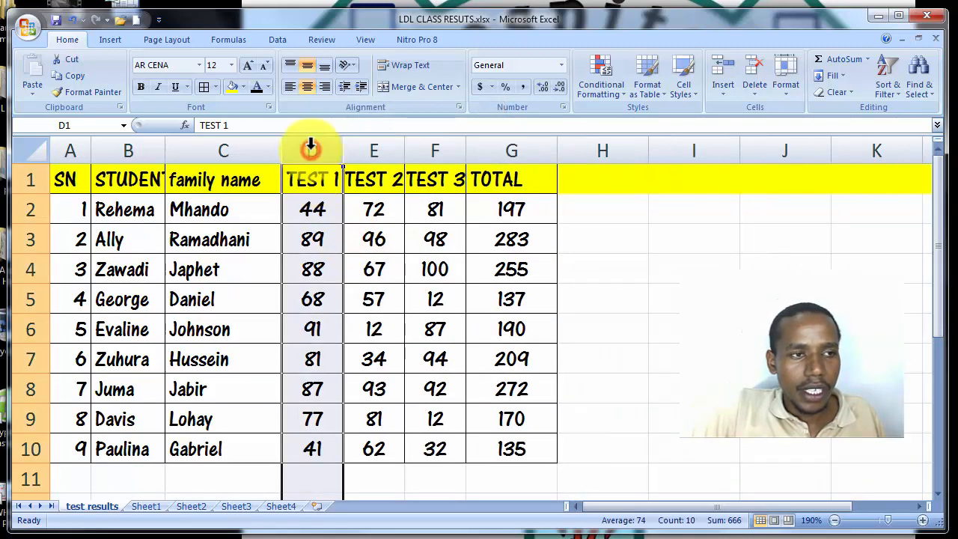
Insert a blank column before TEST 1 once more and delete it again
{"action": "right_click", "coordinate": [311, 146]}
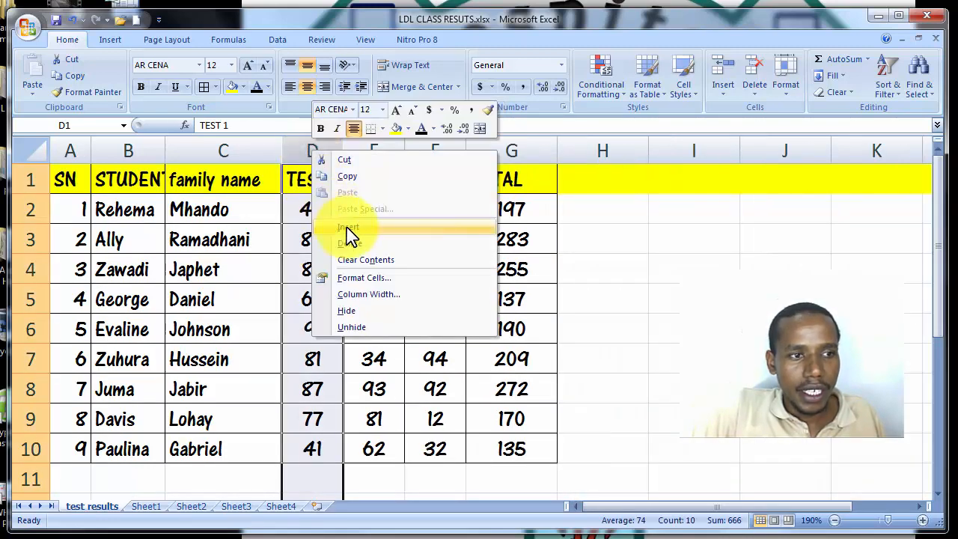
{"action": "left_click", "coordinate": [320, 223]}
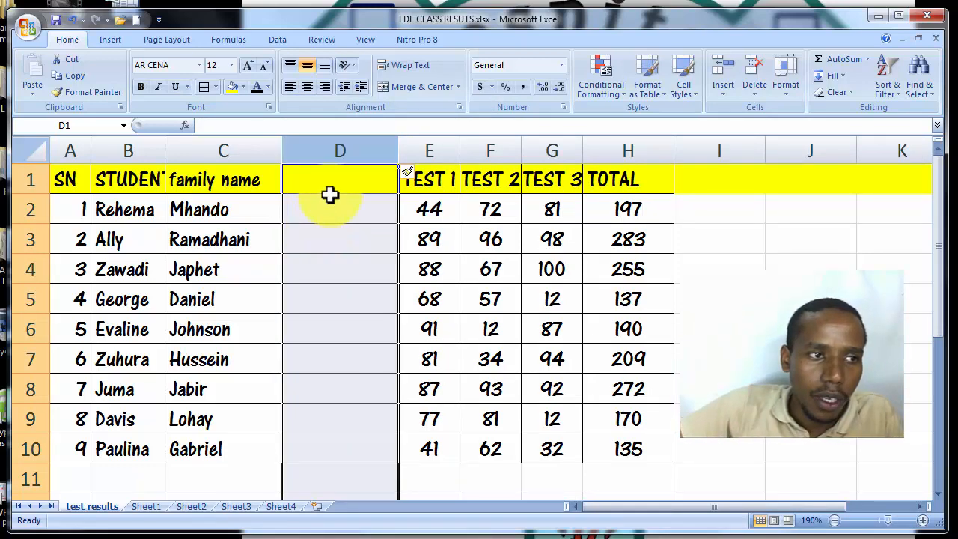
{"action": "left_click", "coordinate": [327, 150]}
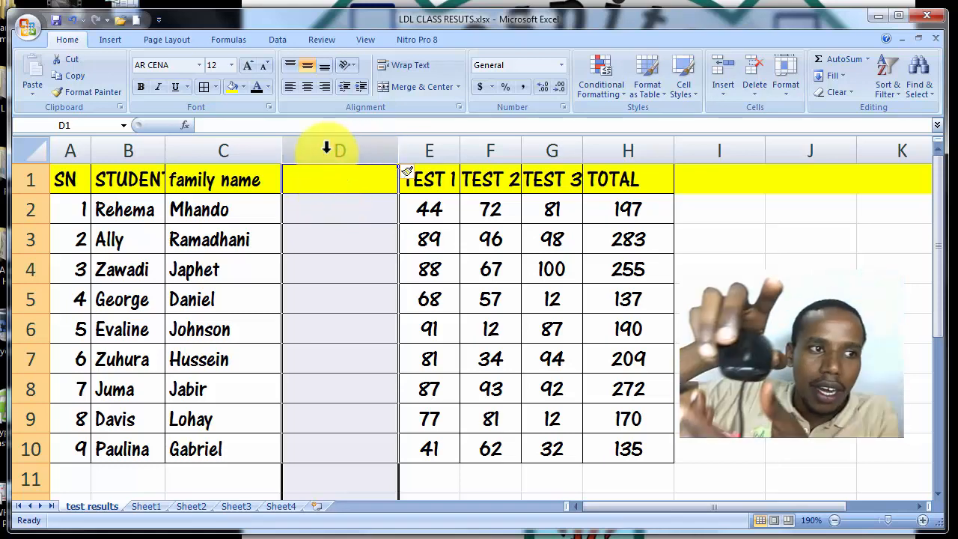
{"action": "right_click", "coordinate": [326, 150]}
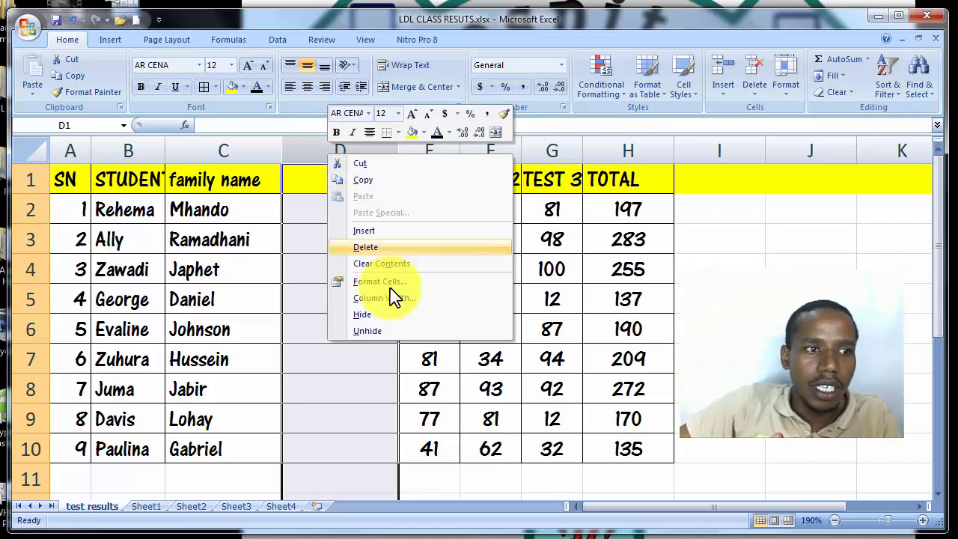
{"action": "left_click", "coordinate": [370, 247]}
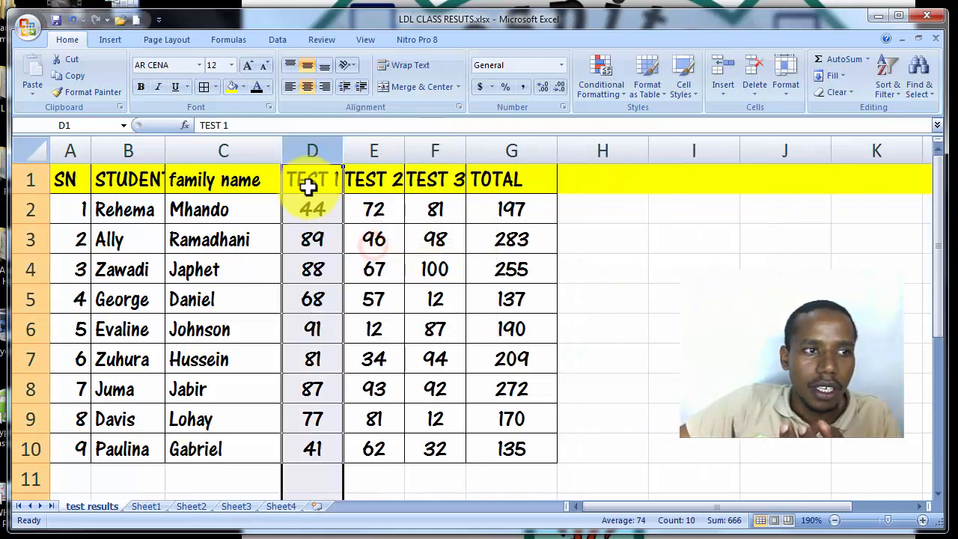
Insert a column before TEST 1 and enter CLASS as its header in D1
{"action": "left_click", "coordinate": [300, 144]}
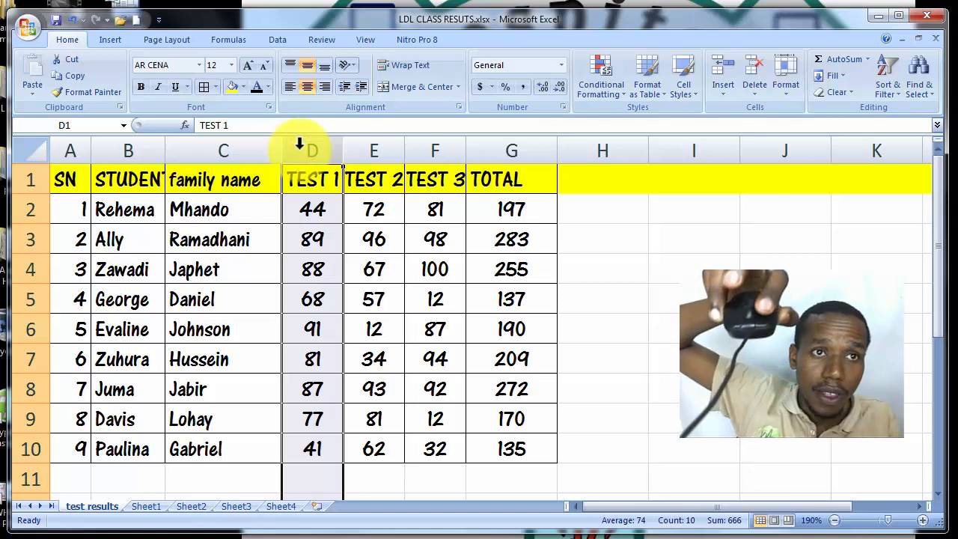
{"action": "right_click", "coordinate": [300, 146]}
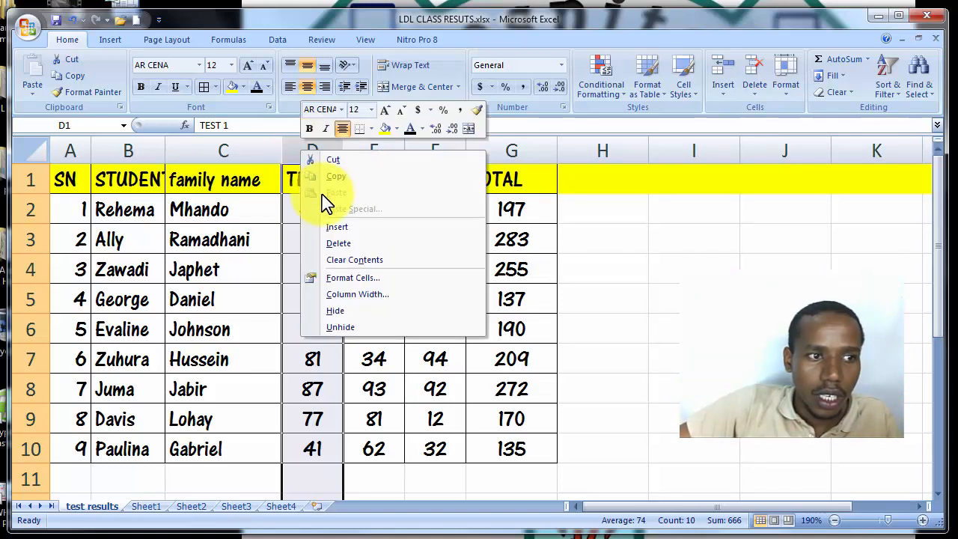
{"action": "left_click", "coordinate": [329, 227]}
{"action": "left_click", "coordinate": [314, 182]}
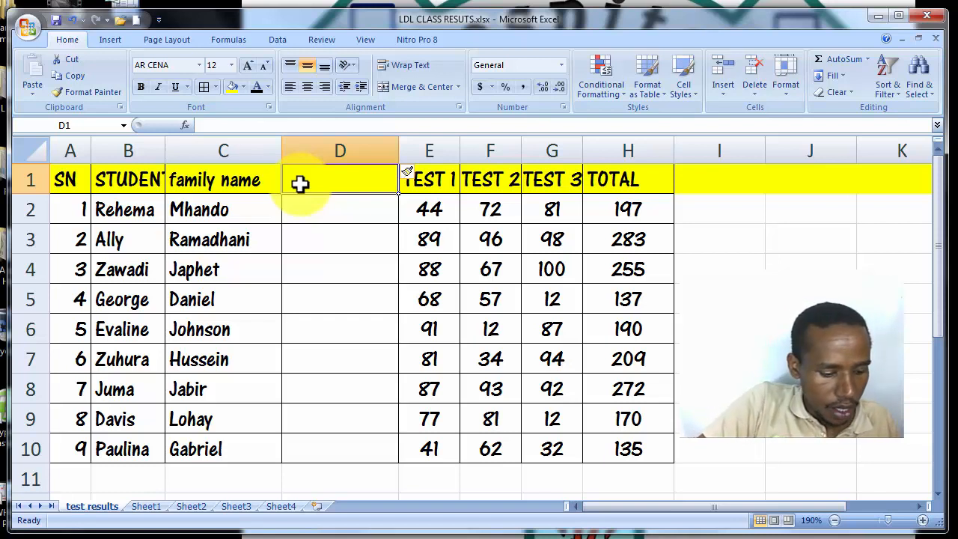
{"action": "type", "text": "c"}
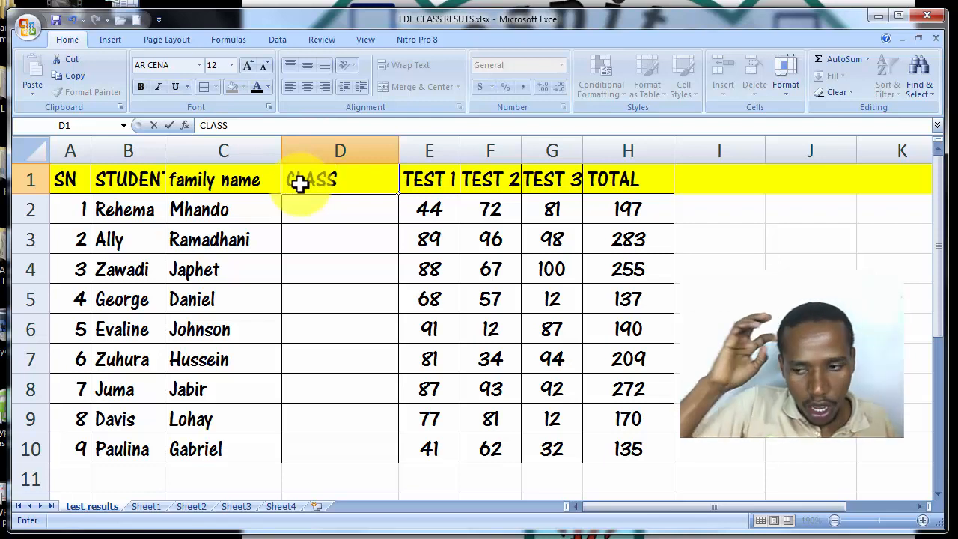
Enter Form one for every student in D2:D10 by filling down from D2, and narrow the CLASS column to suit its contents
{"action": "left_click", "coordinate": [337, 210]}
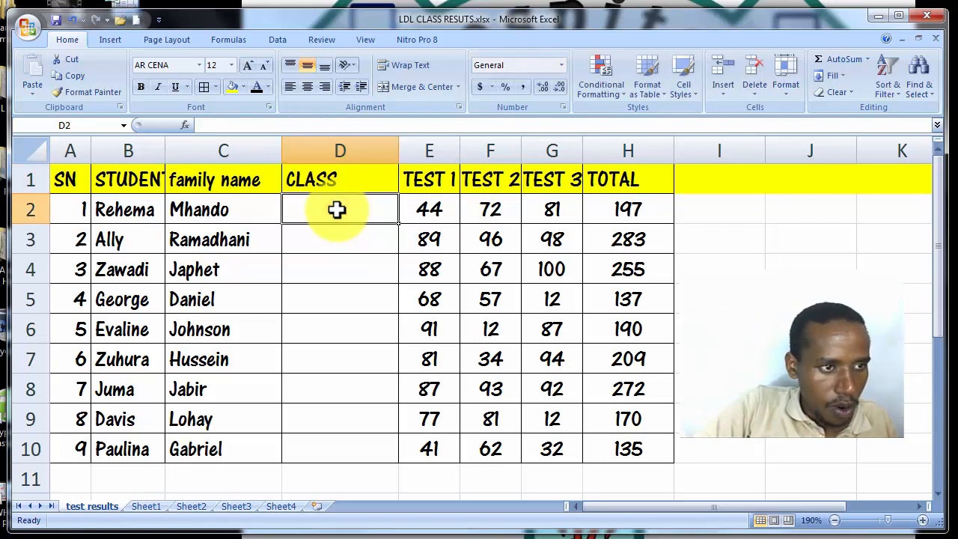
{"action": "type", "text": "f"}
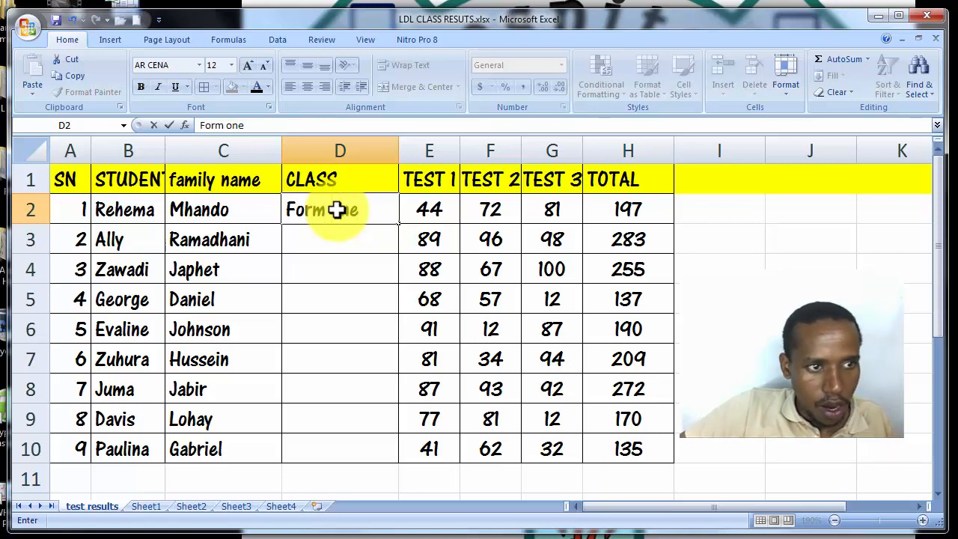
{"action": "left_click", "coordinate": [387, 272]}
{"action": "left_click", "coordinate": [372, 217]}
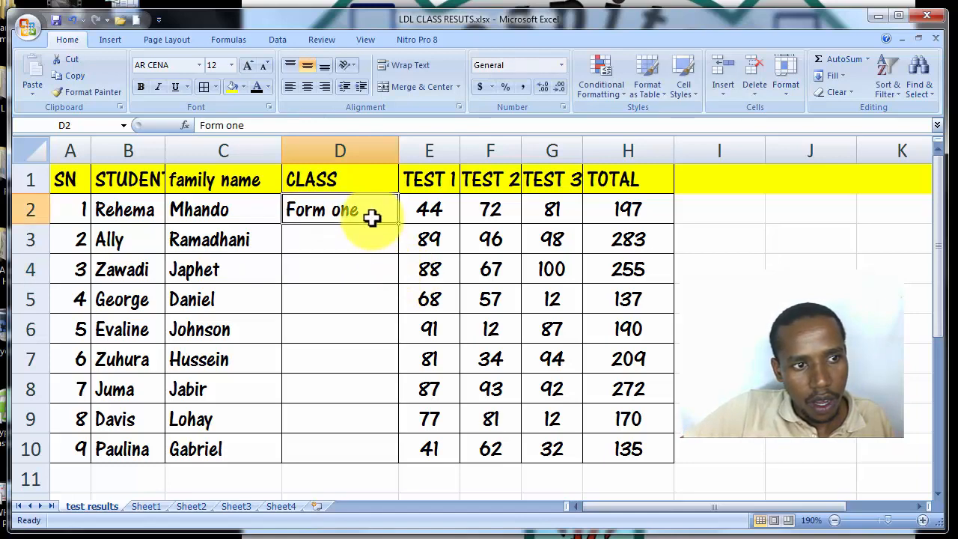
{"action": "left_click_drag", "start_coordinate": [399, 225], "coordinate": [369, 462]}
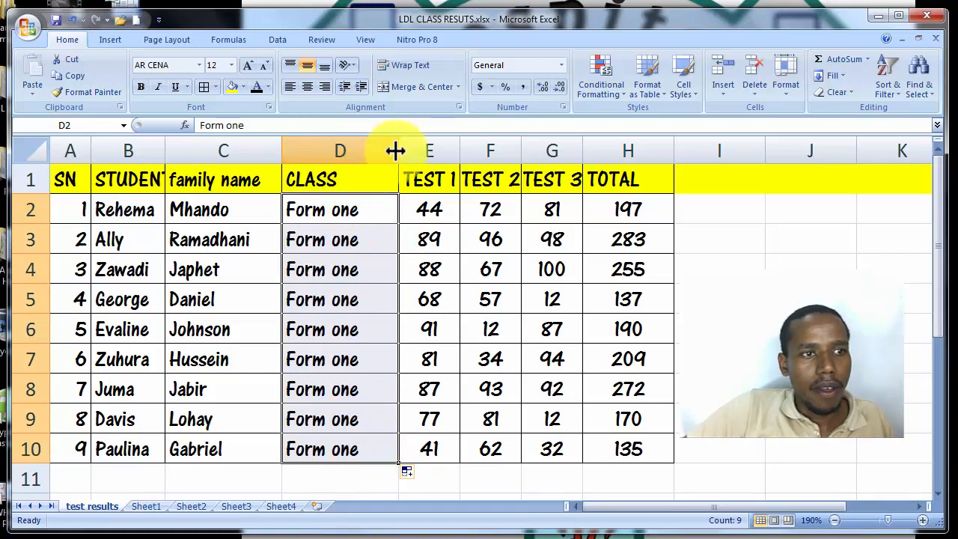
{"action": "left_click_drag", "start_coordinate": [393, 150], "coordinate": [366, 154]}
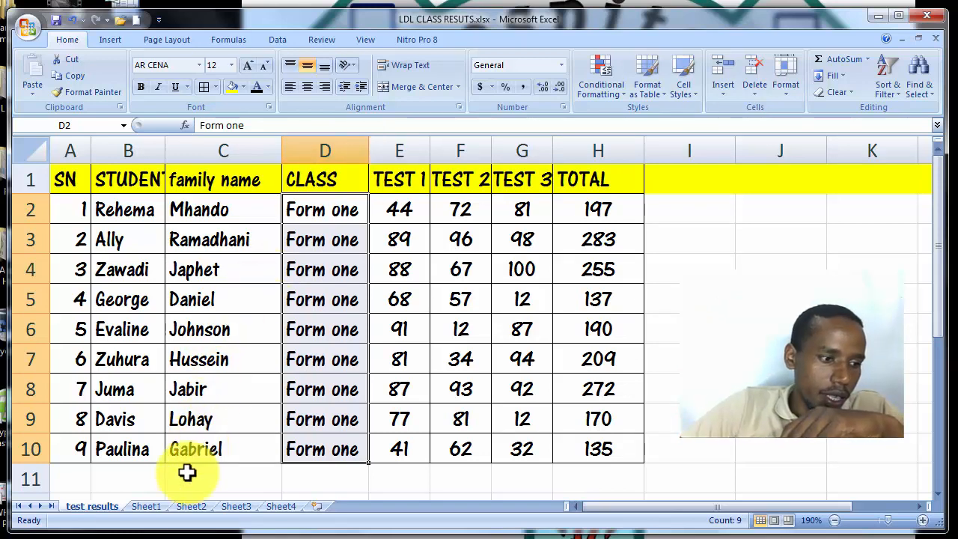
Insert a blank column before PRICE on Sheet1
{"action": "left_click", "coordinate": [149, 507]}
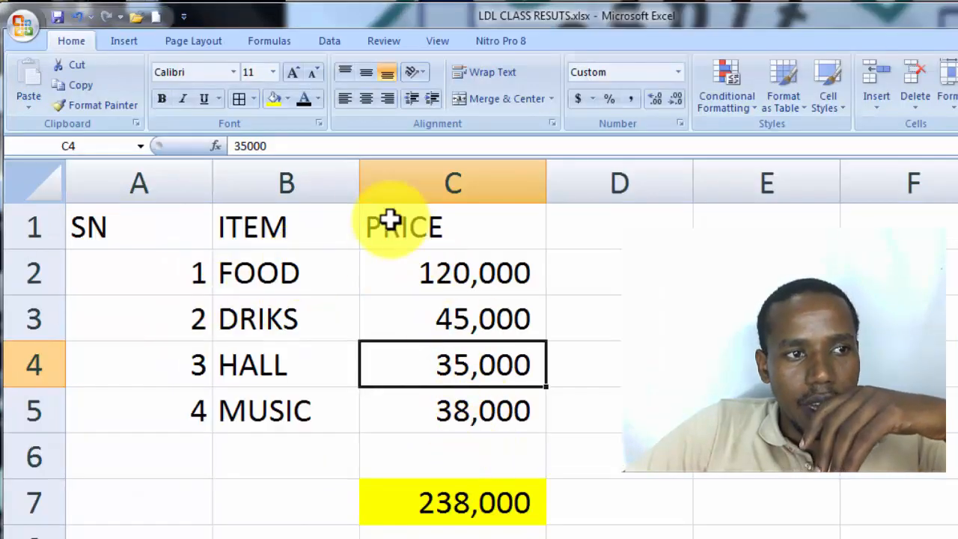
{"action": "left_click", "coordinate": [359, 183]}
{"action": "left_click", "coordinate": [379, 178]}
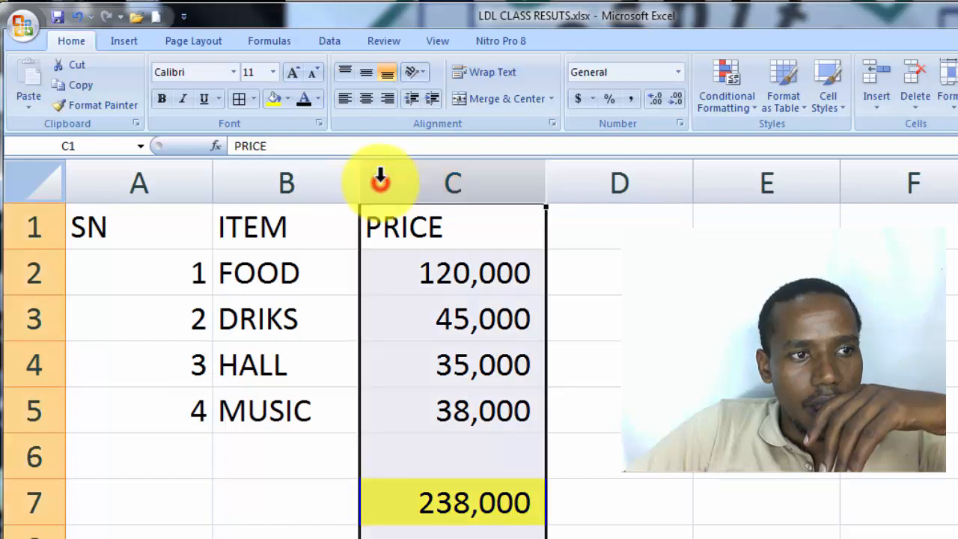
{"action": "right_click", "coordinate": [378, 180]}
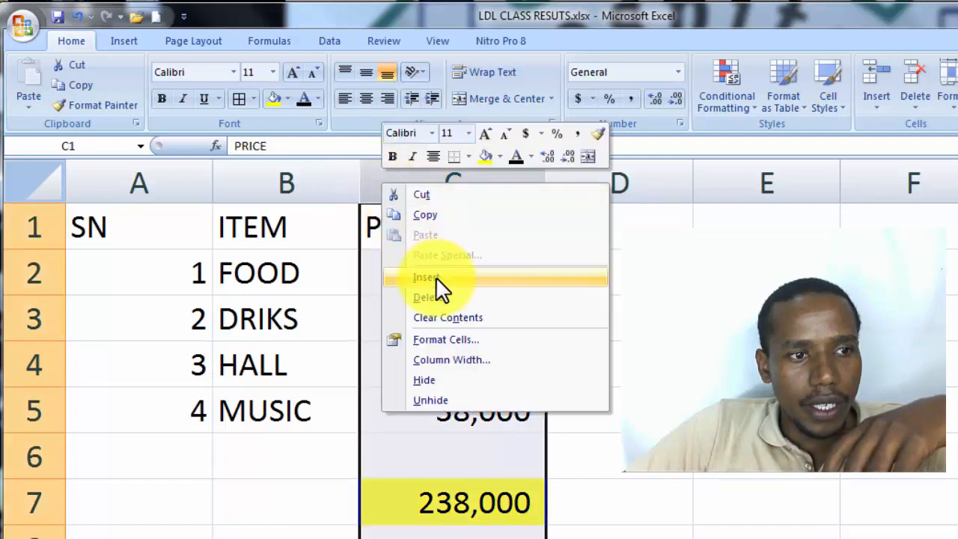
{"action": "left_click", "coordinate": [436, 277]}
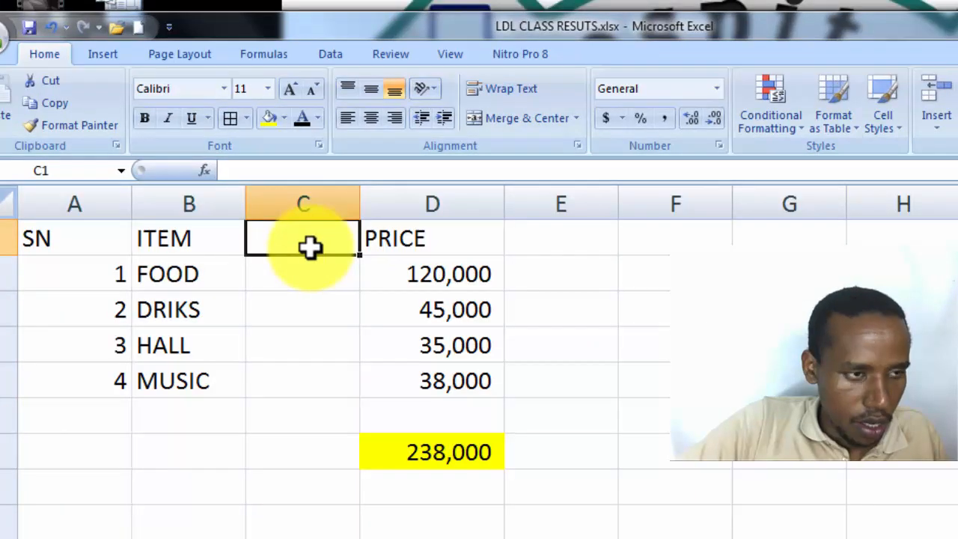
Enter PROJECTED as the header in C1 and replace the PRICE header in D1 with ACTUAL
{"action": "type", "text": "PR"}
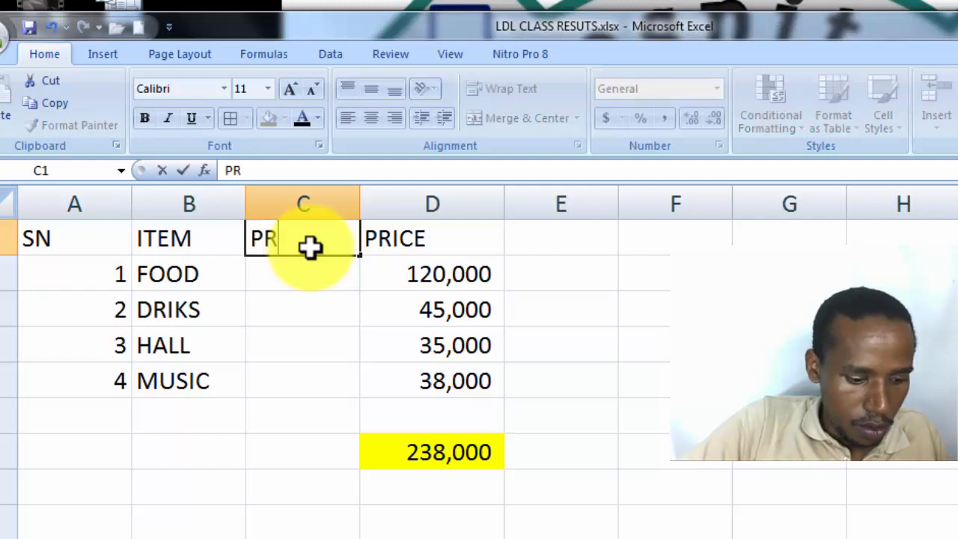
{"action": "type", "text": "OJE"}
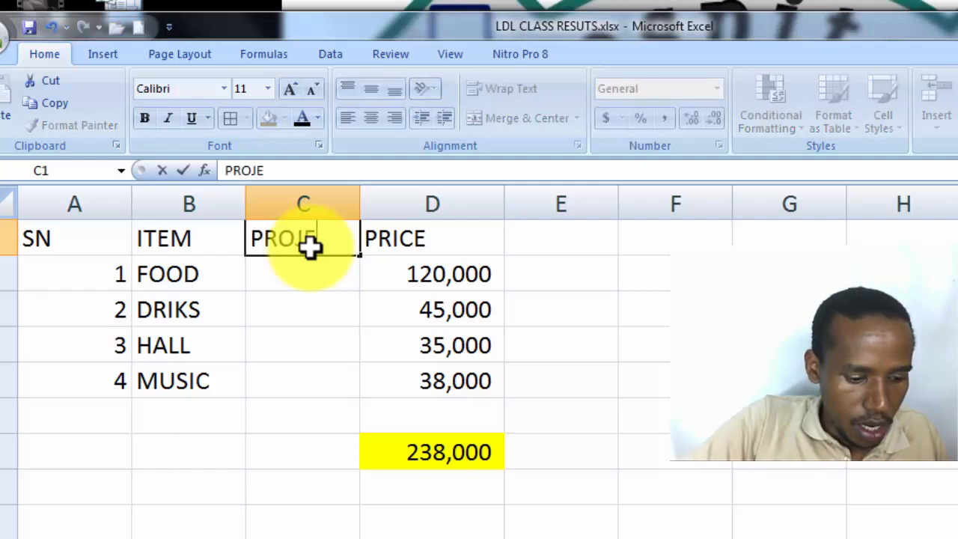
{"action": "type", "text": "CTED"}
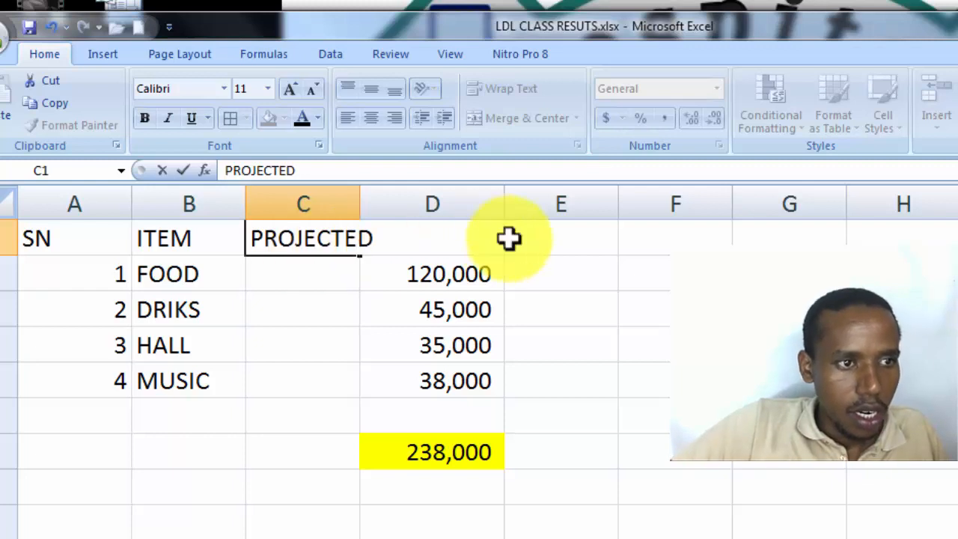
{"action": "left_click", "coordinate": [427, 308]}
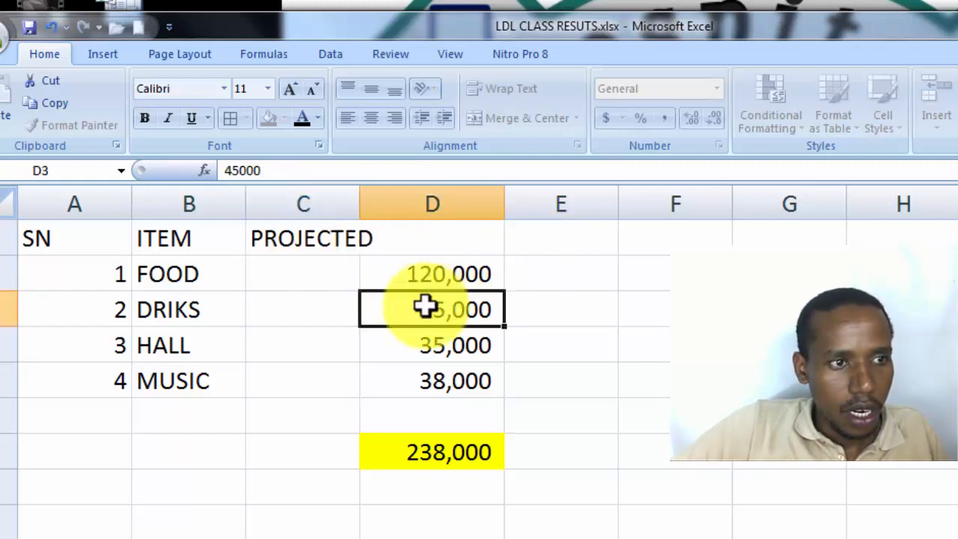
{"action": "left_click", "coordinate": [469, 240]}
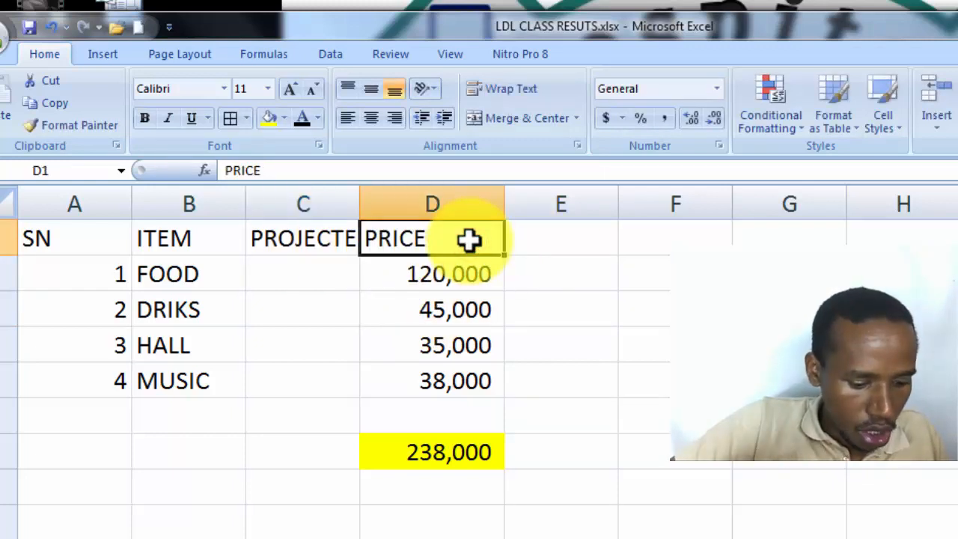
{"action": "type", "text": "ACTUAL"}
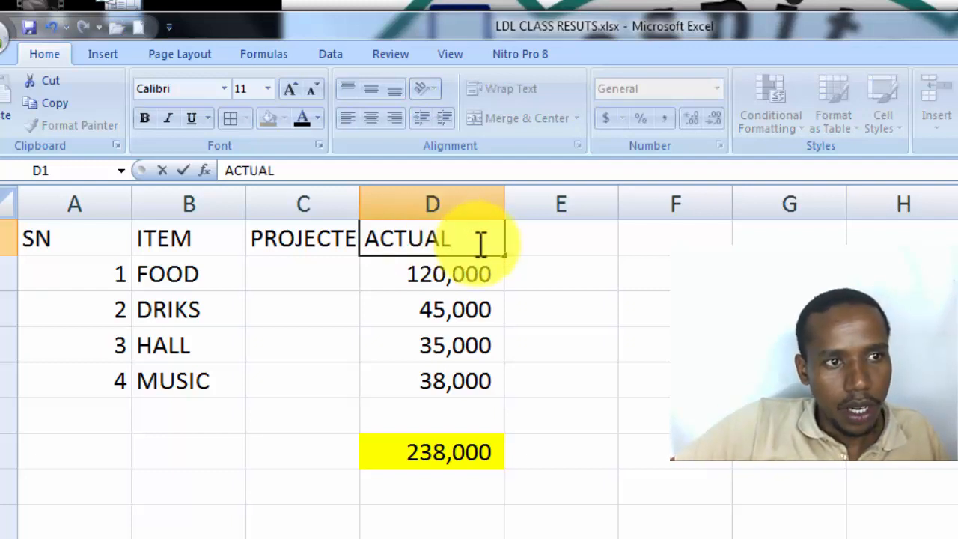
Add a difference column header in E1, shortened to DIFF
{"action": "left_click", "coordinate": [514, 239]}
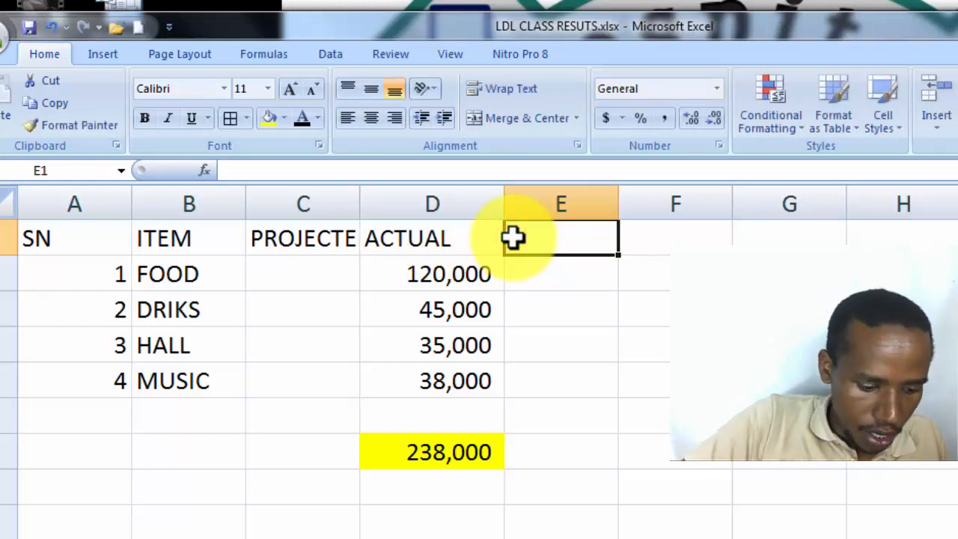
{"action": "type", "text": "DI"}
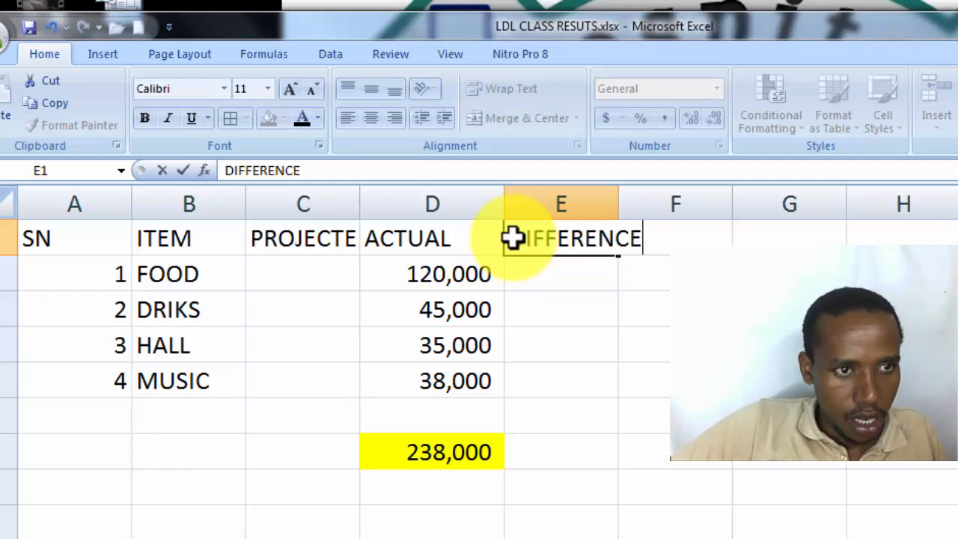
{"action": "type", "text": "FFERENCE"}
{"action": "left_click", "coordinate": [514, 292]}
{"action": "left_click", "coordinate": [555, 235]}
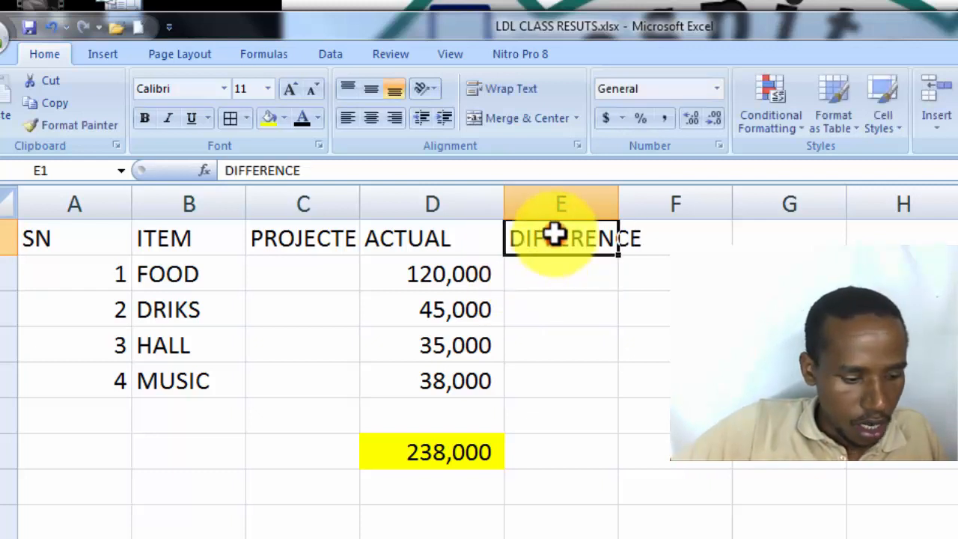
{"action": "type", "text": "DIFF"}
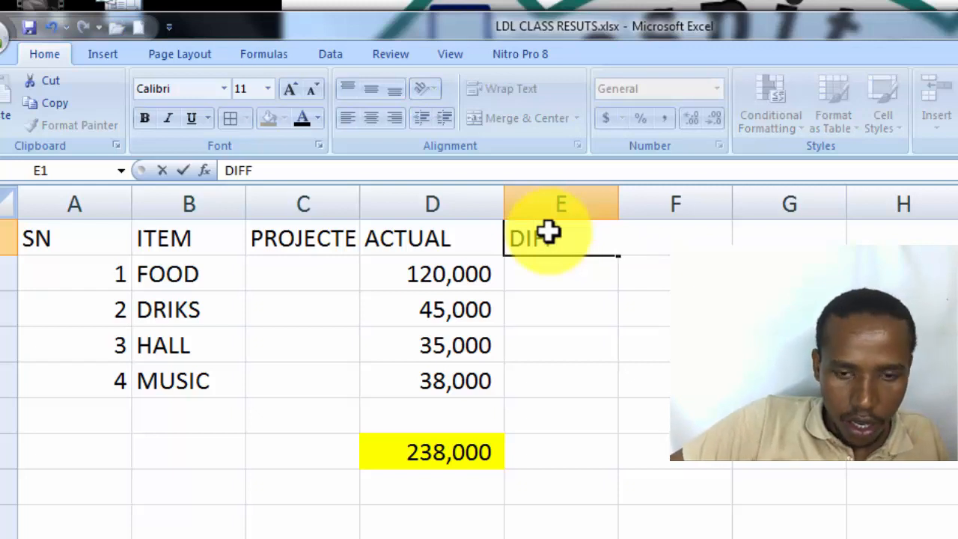
{"action": "key", "text": "Return"}
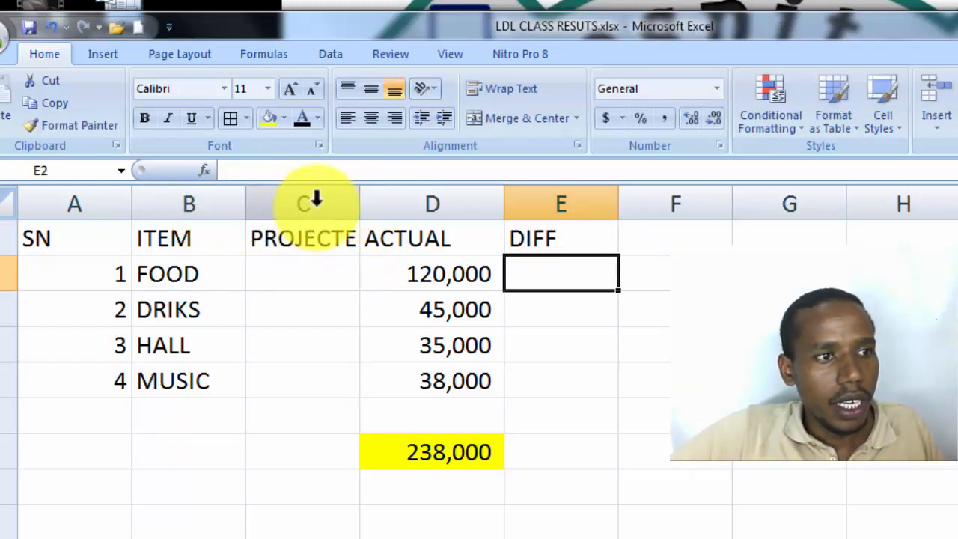
Reduce the header row's font size to 10 and apply all borders to A1:F7
{"action": "left_click", "coordinate": [7, 238]}
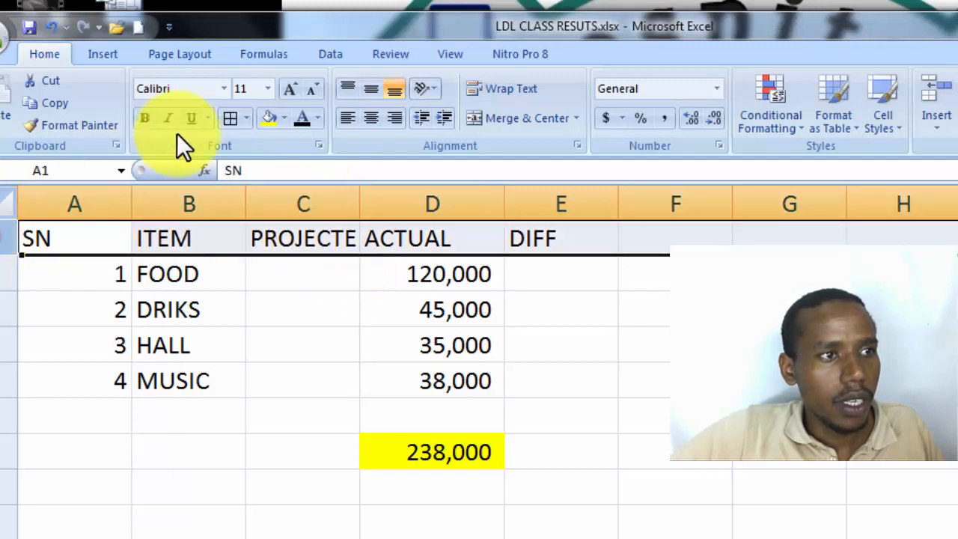
{"action": "left_click", "coordinate": [312, 94]}
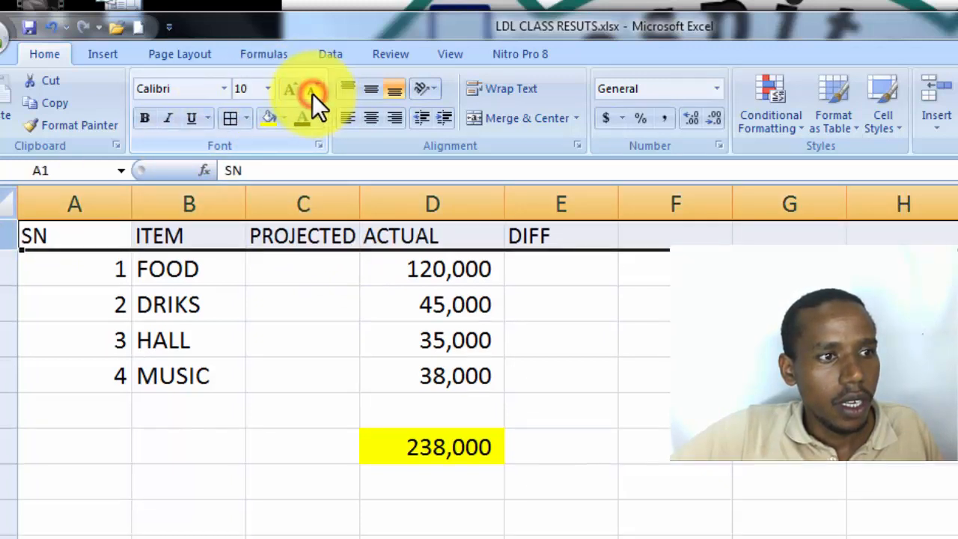
{"action": "left_click", "coordinate": [340, 290]}
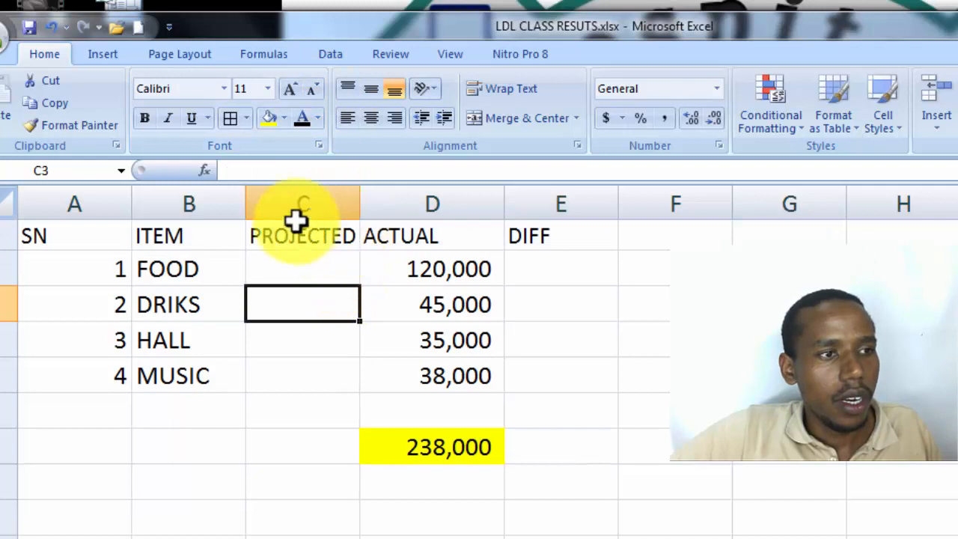
{"action": "left_click_drag", "start_coordinate": [66, 234], "coordinate": [669, 440]}
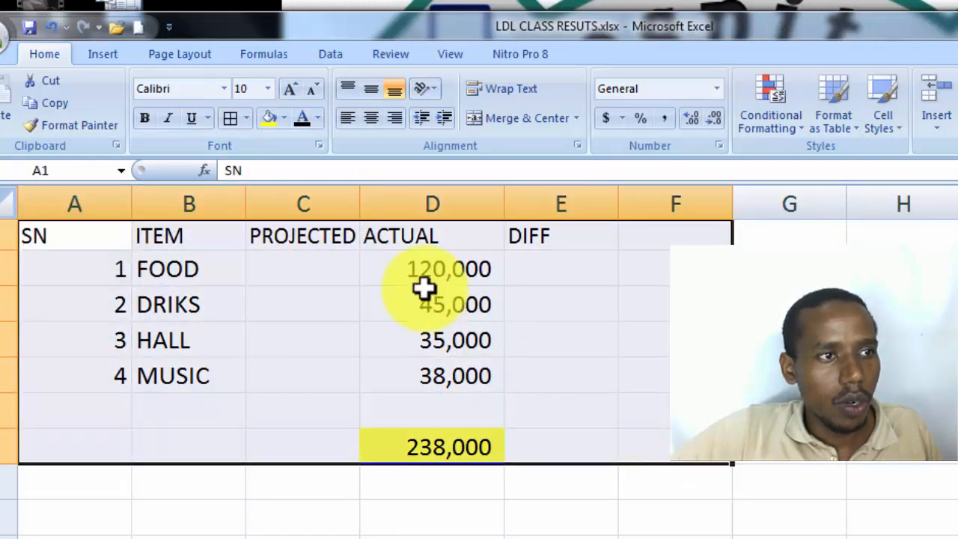
{"action": "left_click", "coordinate": [232, 119]}
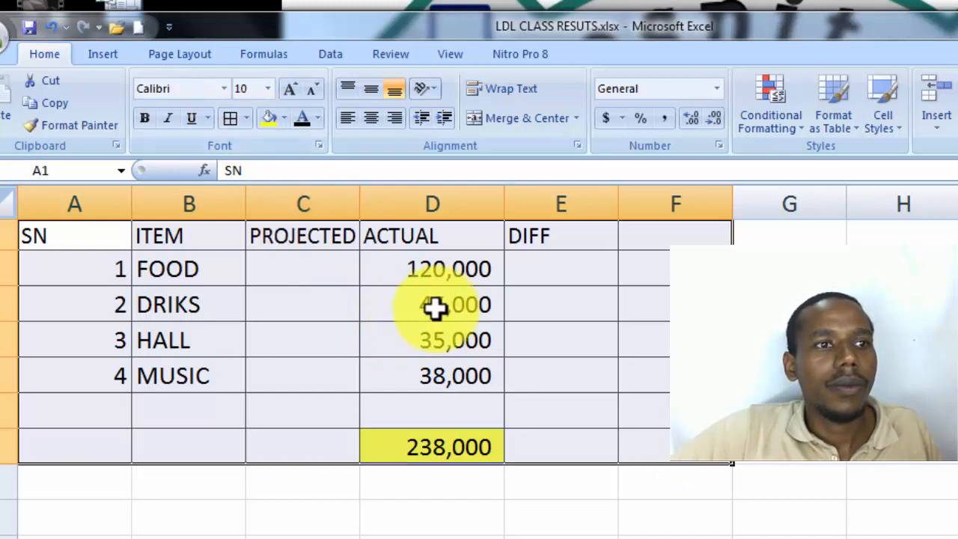
{"action": "left_click", "coordinate": [332, 257]}
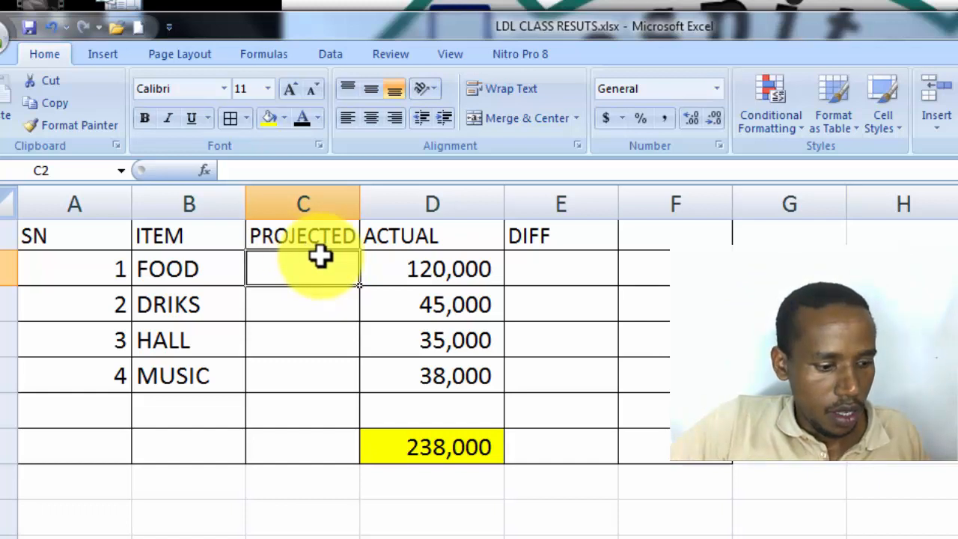
{"action": "type", "text": "12"}
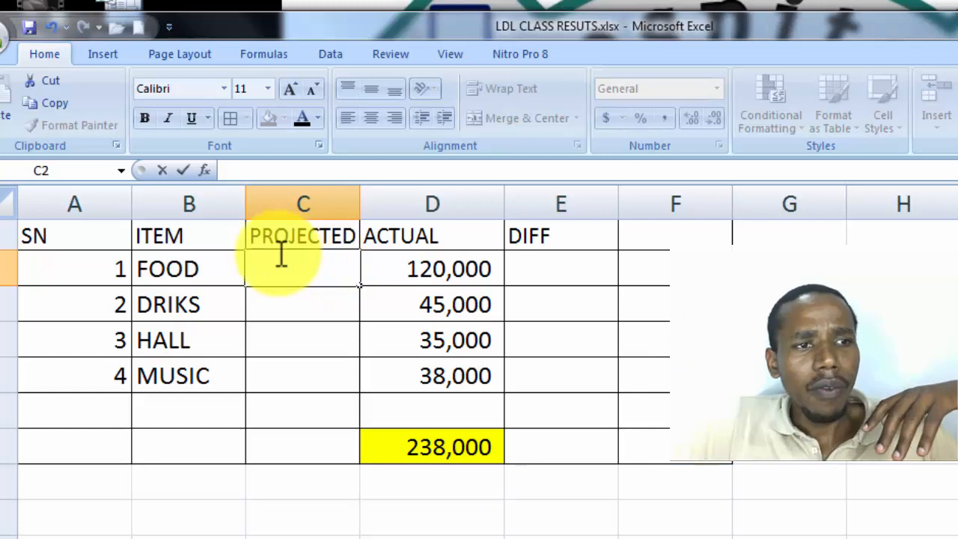
{"action": "left_click", "coordinate": [525, 273]}
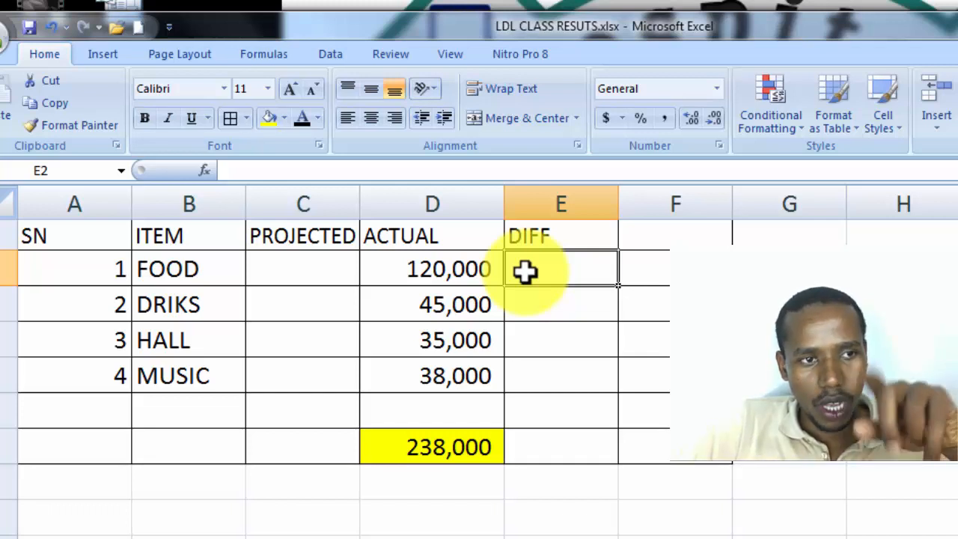
Enter 125000 as the projected amount for FOOD in C2
{"action": "left_click", "coordinate": [345, 265]}
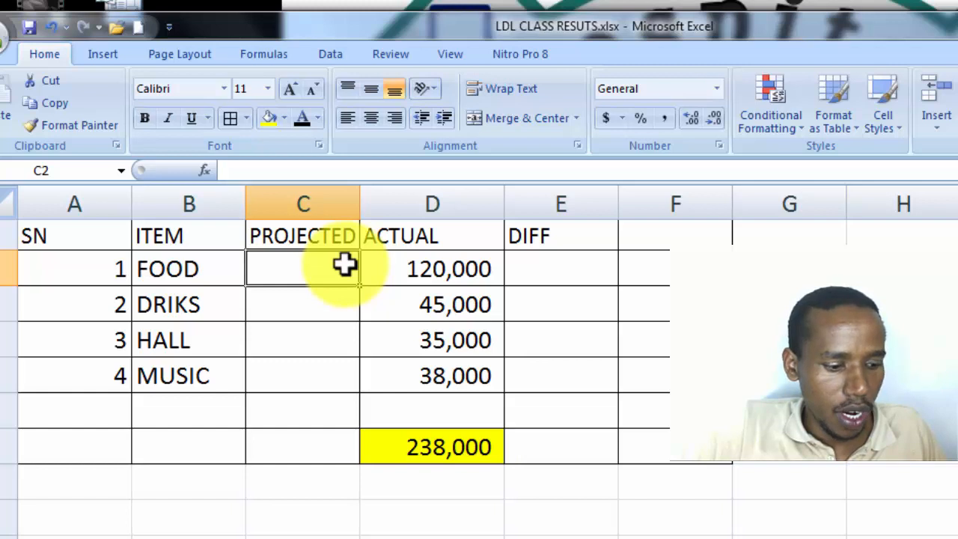
{"action": "type", "text": "125"}
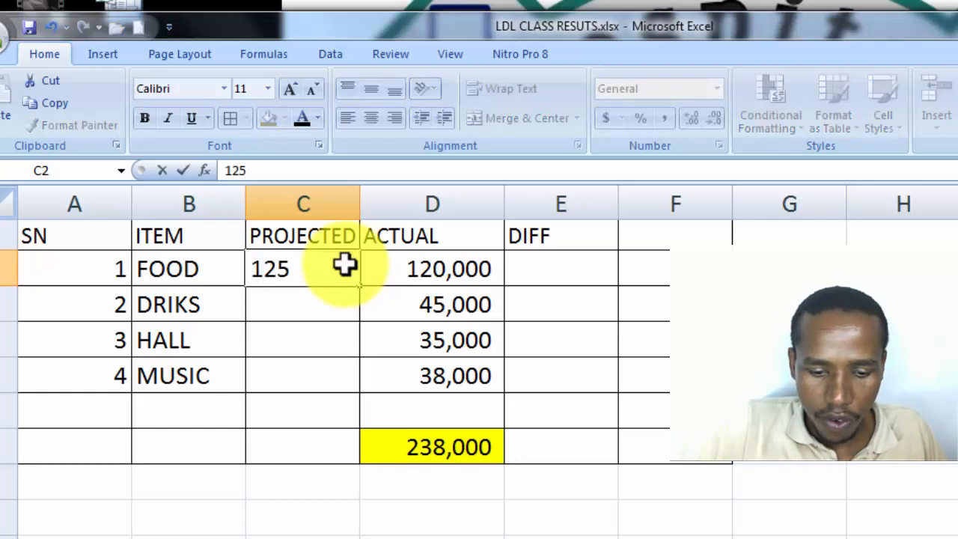
{"action": "type", "text": "000"}
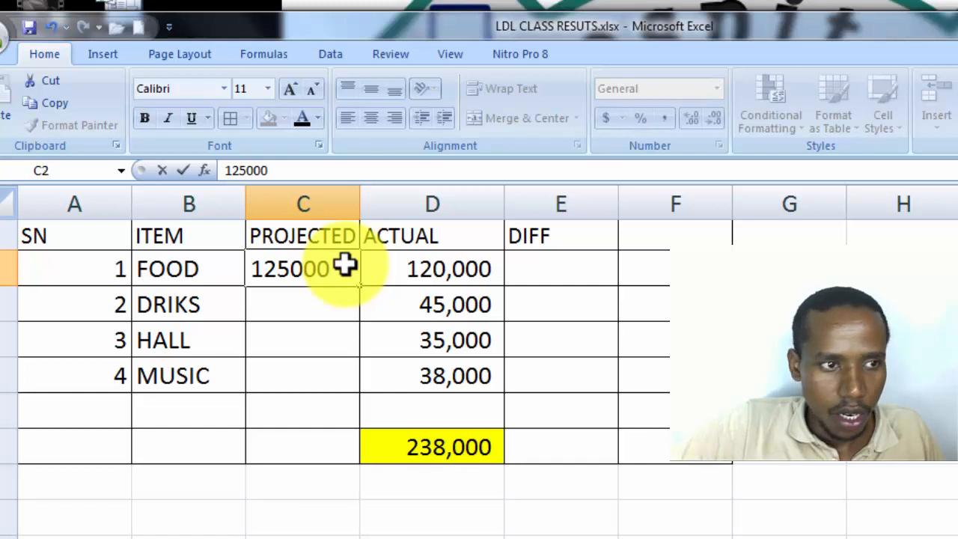
{"action": "key", "text": "Return"}
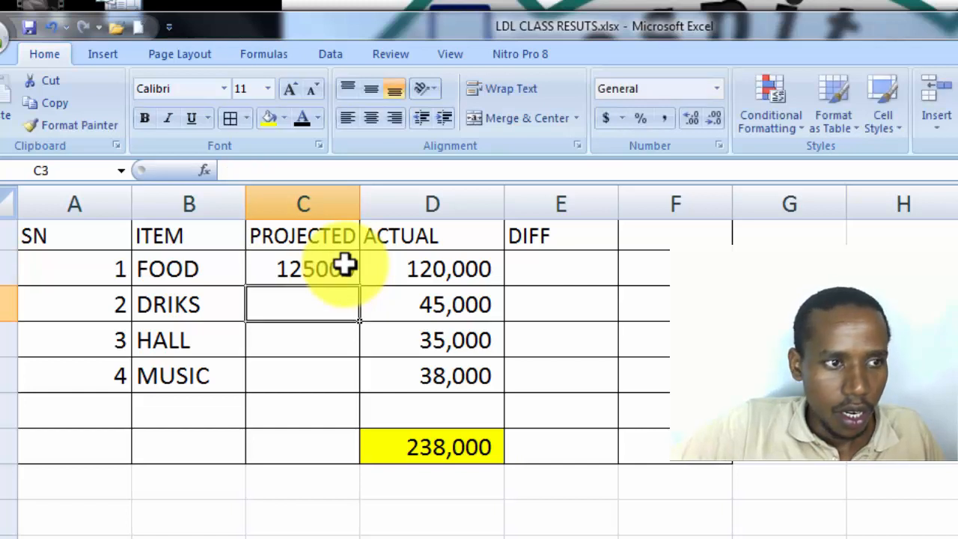
Format C2:F7 with thousands separators and no decimal places
{"action": "left_click_drag", "start_coordinate": [318, 273], "coordinate": [635, 449]}
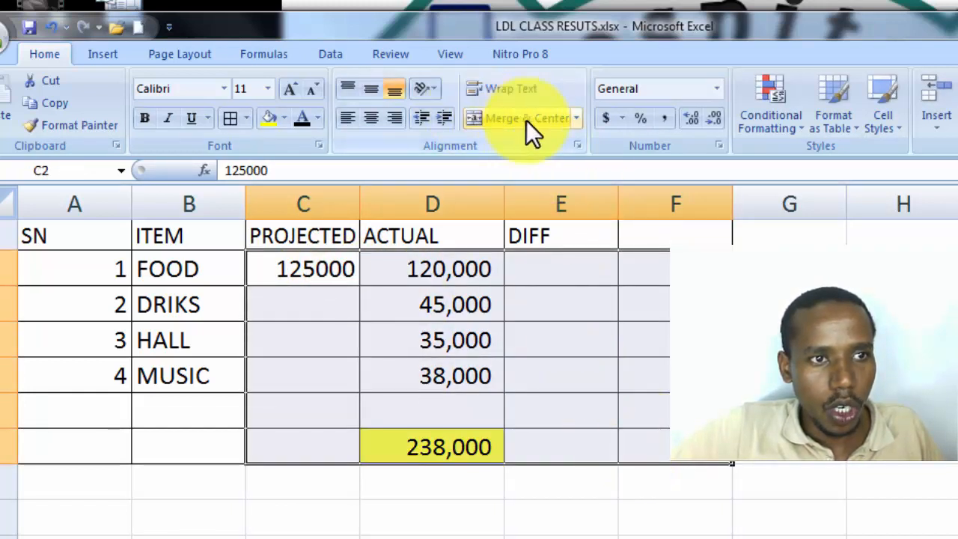
{"action": "left_click", "coordinate": [660, 119]}
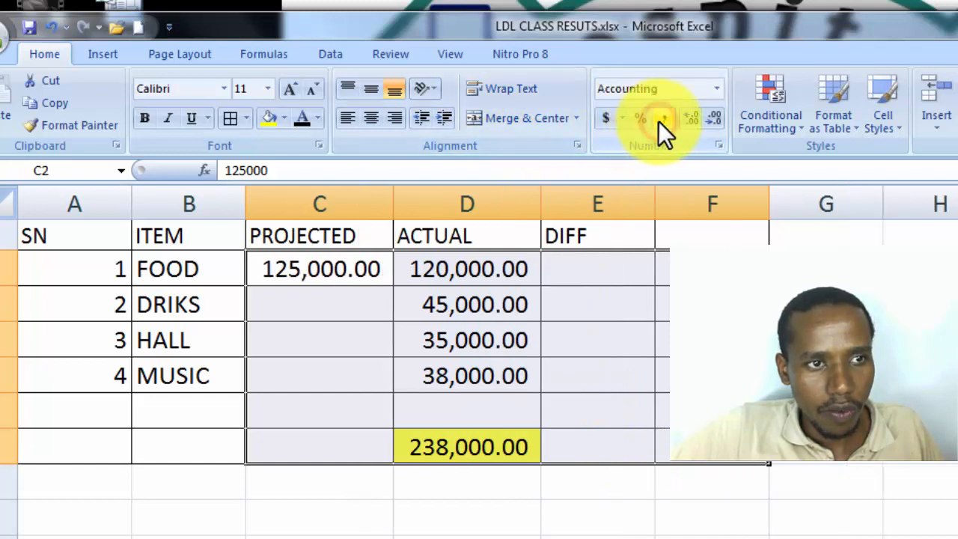
{"action": "left_click", "coordinate": [706, 119]}
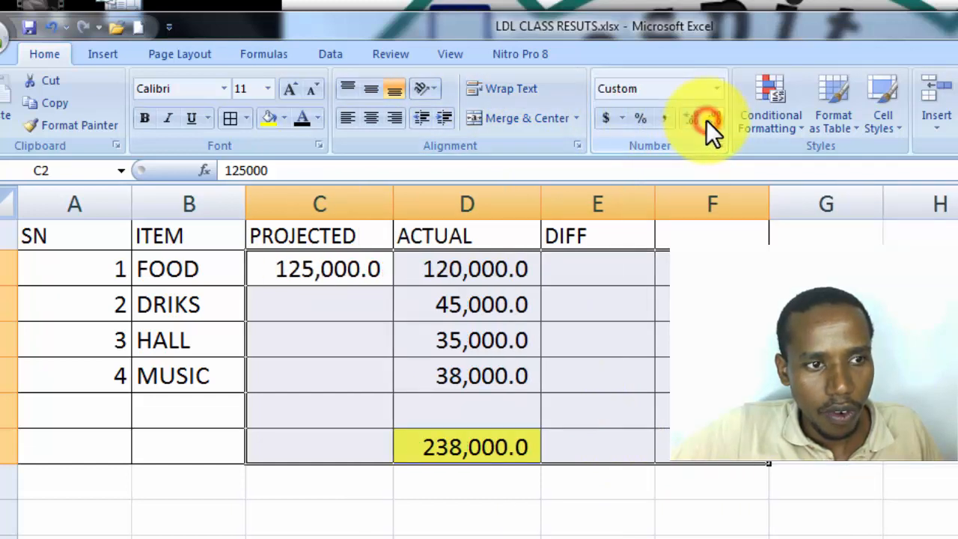
{"action": "left_click", "coordinate": [706, 120]}
Enter the projected amounts 12000 for DRIKS, 56000 for HALL and 10000 for MUSIC in C3:C5
{"action": "left_click", "coordinate": [328, 307]}
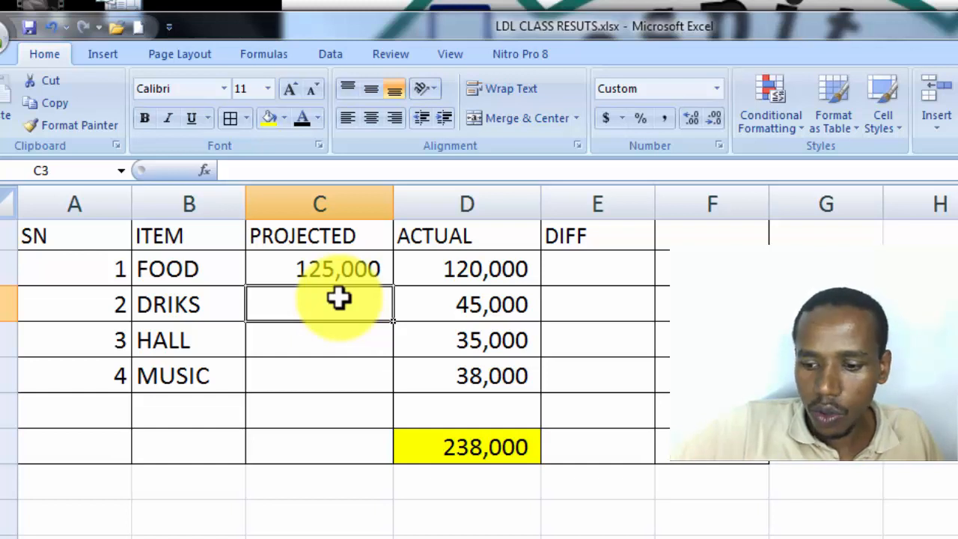
{"action": "type", "text": "12000"}
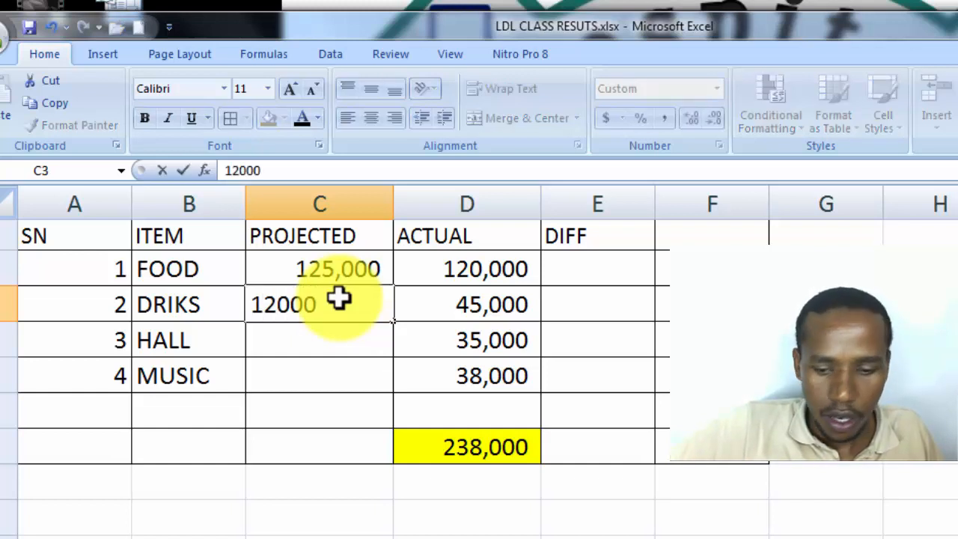
{"action": "key", "text": "Return"}
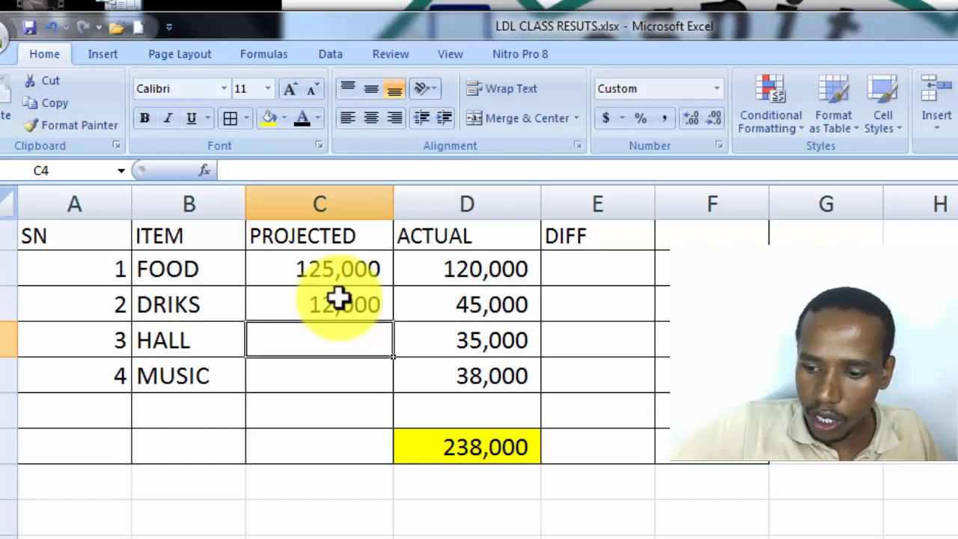
{"action": "type", "text": "5"}
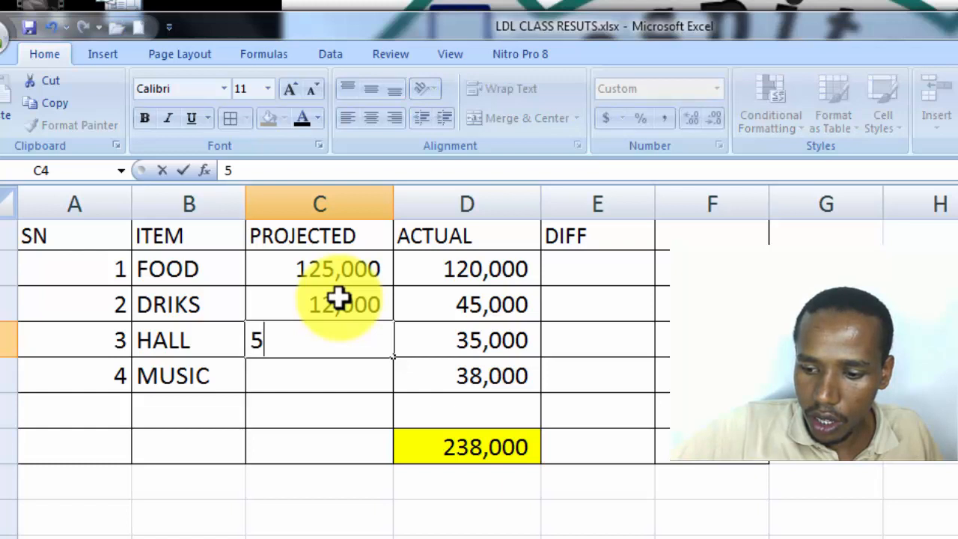
{"action": "type", "text": "6"}
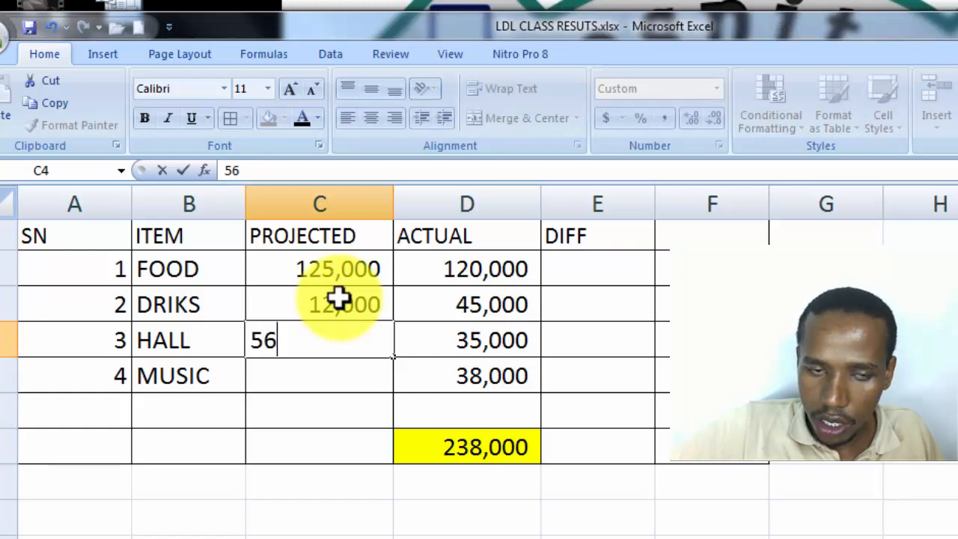
{"action": "type", "text": "000"}
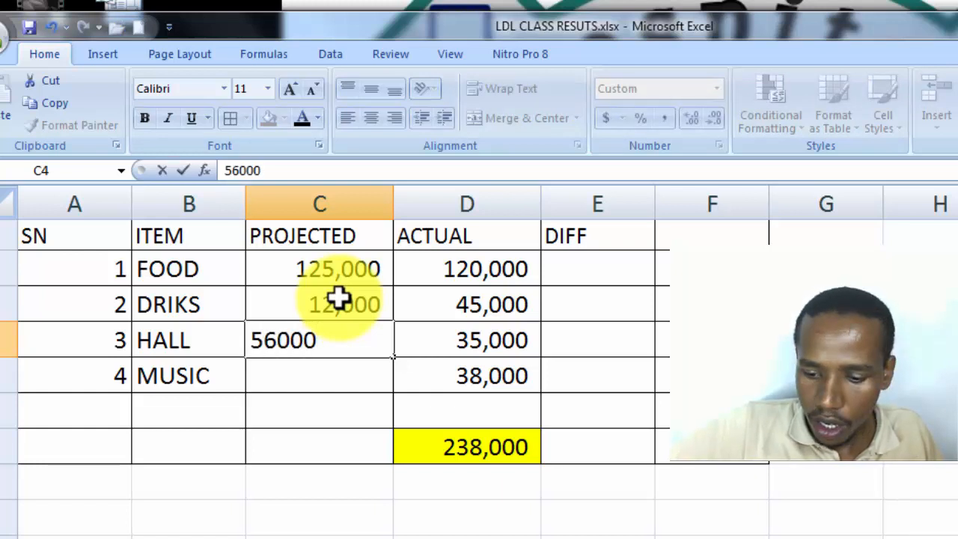
{"action": "key", "text": "Return"}
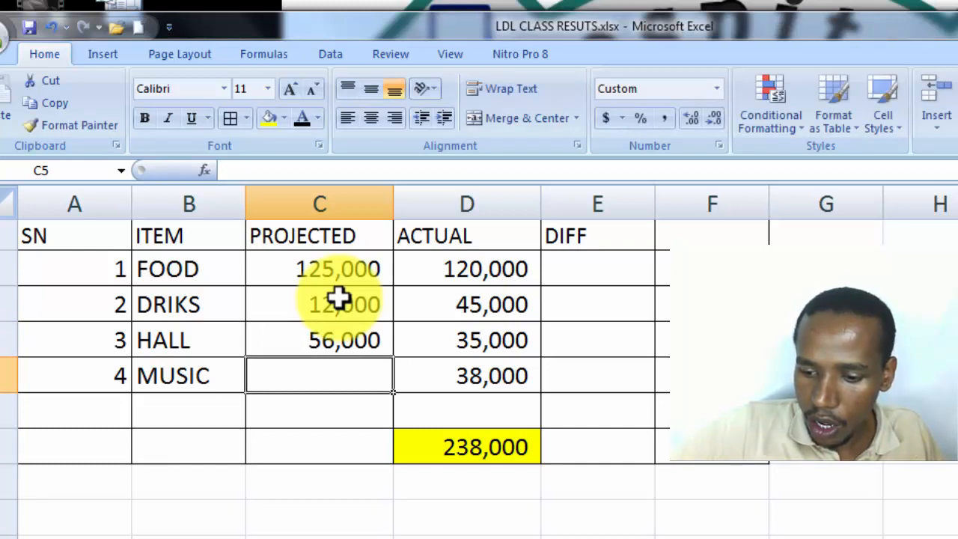
{"action": "type", "text": "10,"}
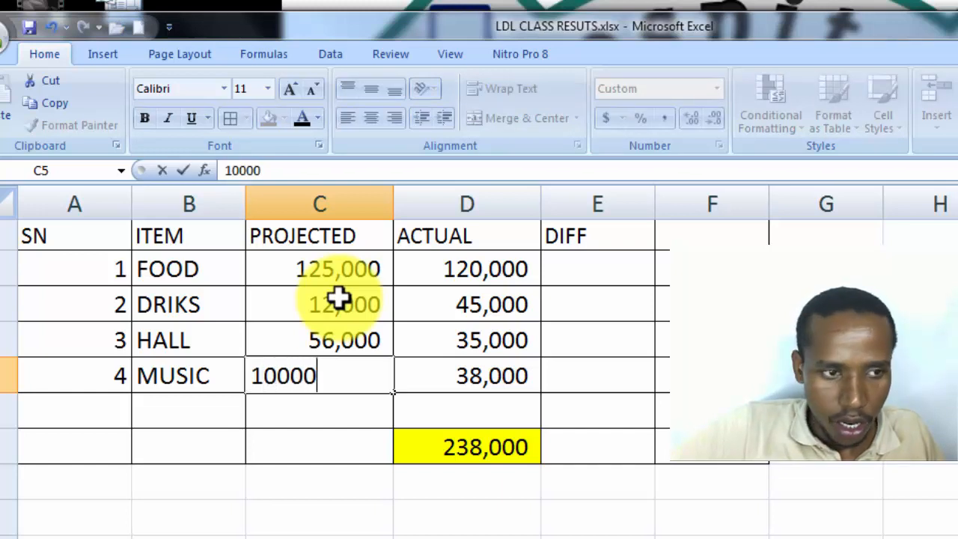
{"action": "type", "text": "000"}
{"action": "key", "text": "Return"}
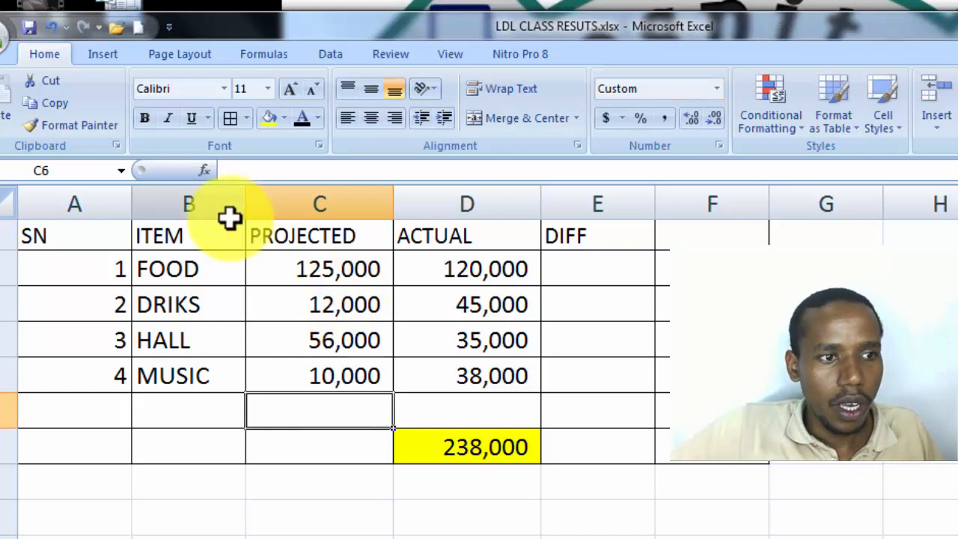
Try extending the ACTUAL total formula from D7 into C7, and open D7's formula to check its range
{"action": "left_click", "coordinate": [476, 449]}
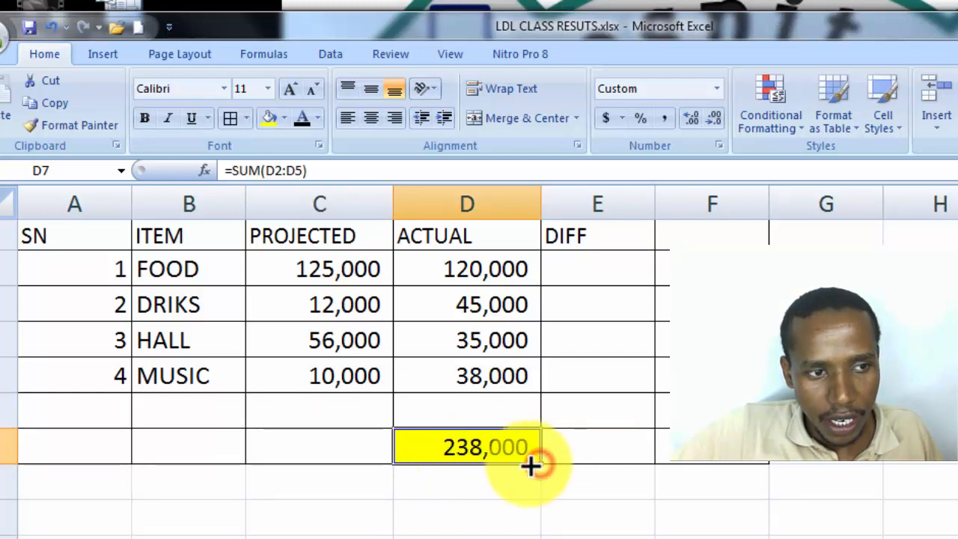
{"action": "left_click_drag", "start_coordinate": [532, 462], "coordinate": [271, 457]}
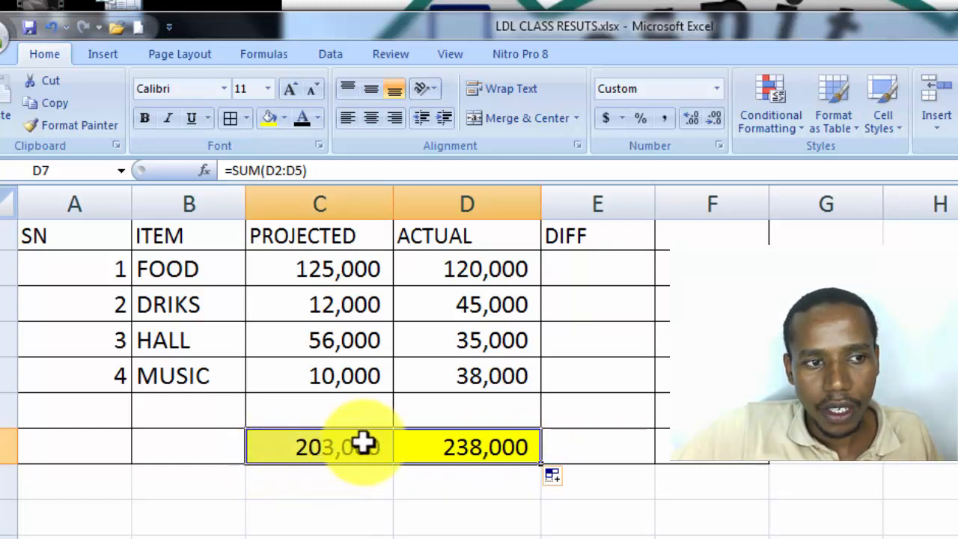
{"action": "left_click", "coordinate": [470, 447]}
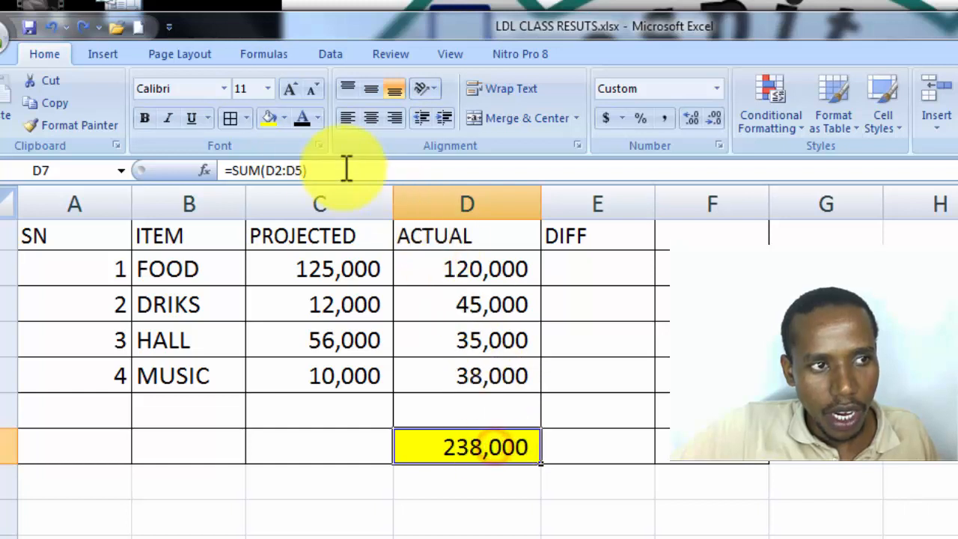
{"action": "left_click", "coordinate": [314, 172]}
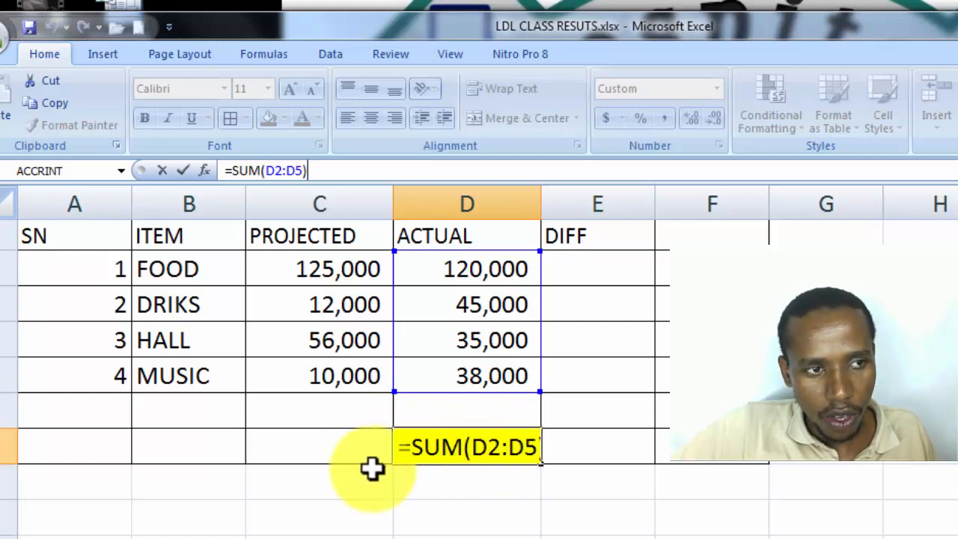
Total the PROJECTED column in C7 with =SUM(C2:C5), and copy the ACTUAL total formula from D7 into E7
{"action": "left_click", "coordinate": [353, 446]}
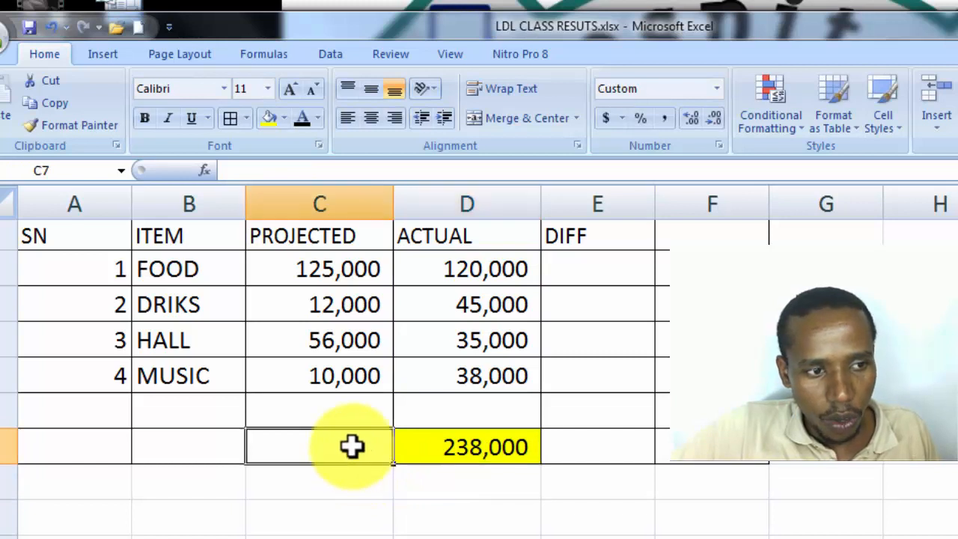
{"action": "type", "text": "="}
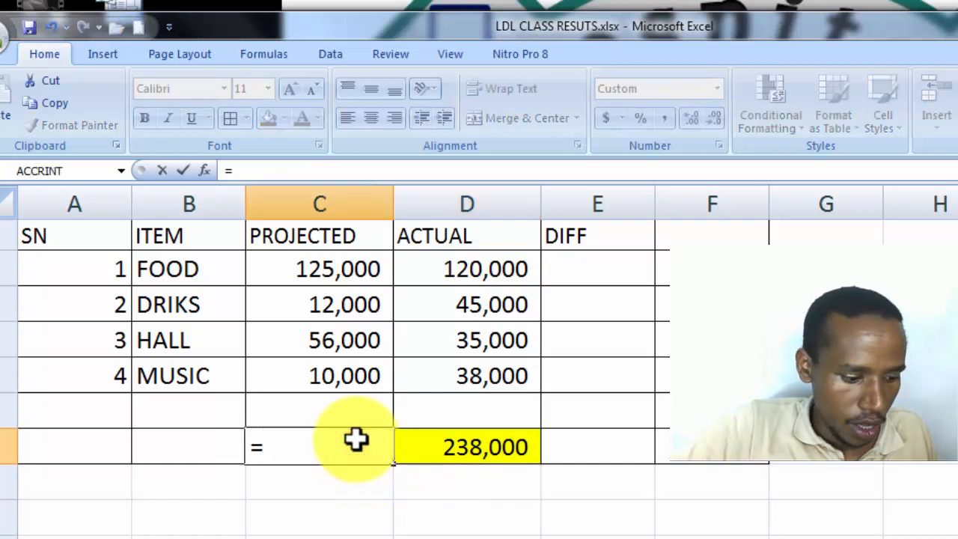
{"action": "type", "text": "SUM"}
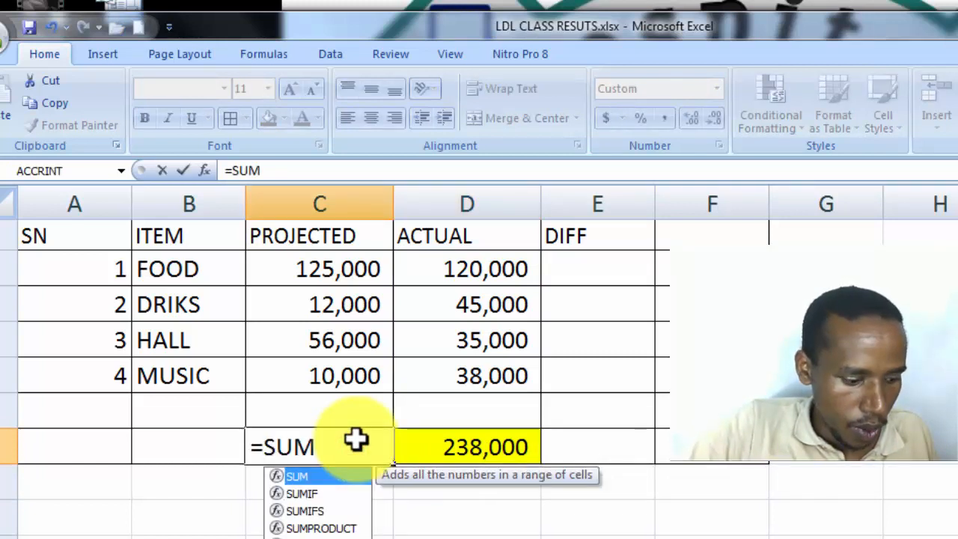
{"action": "type", "text": "("}
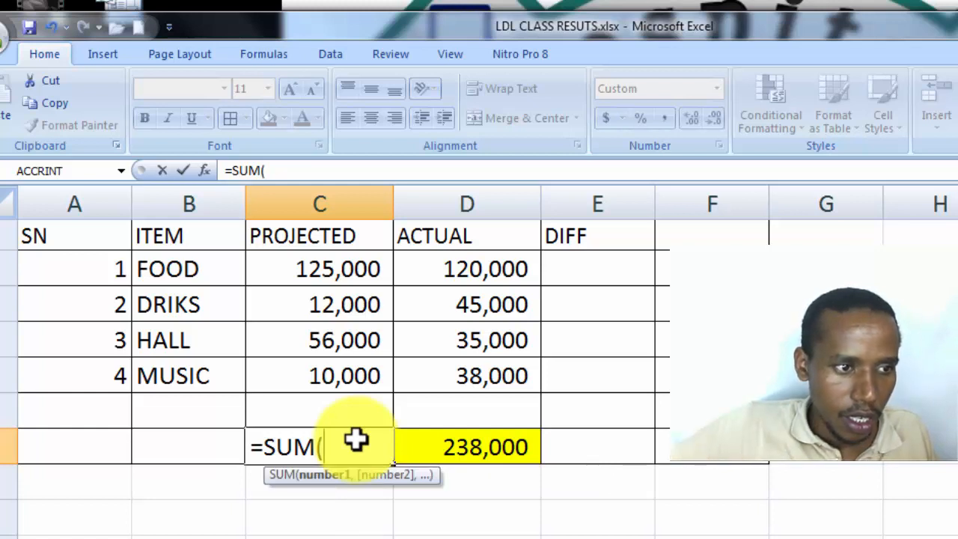
{"action": "left_click", "coordinate": [285, 262]}
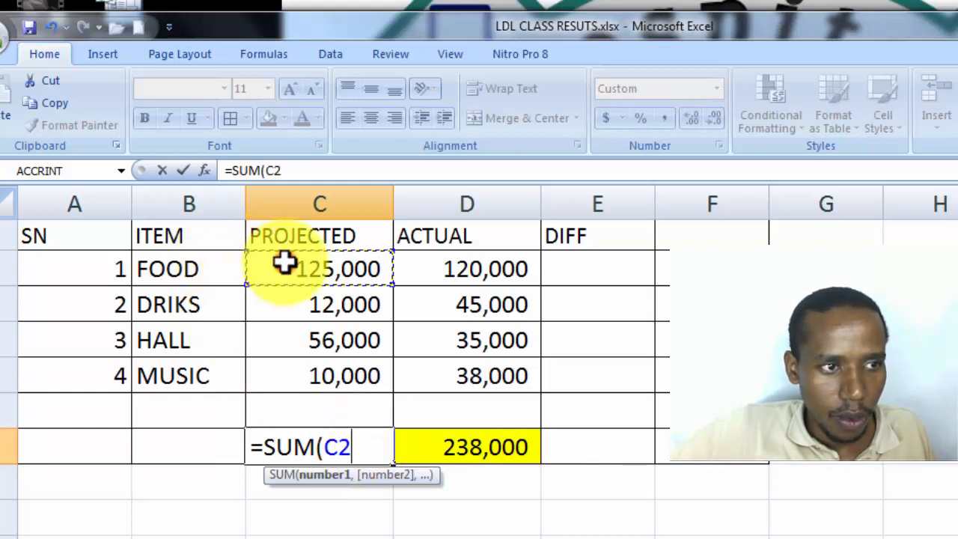
{"action": "left_click_drag", "start_coordinate": [390, 281], "coordinate": [372, 395]}
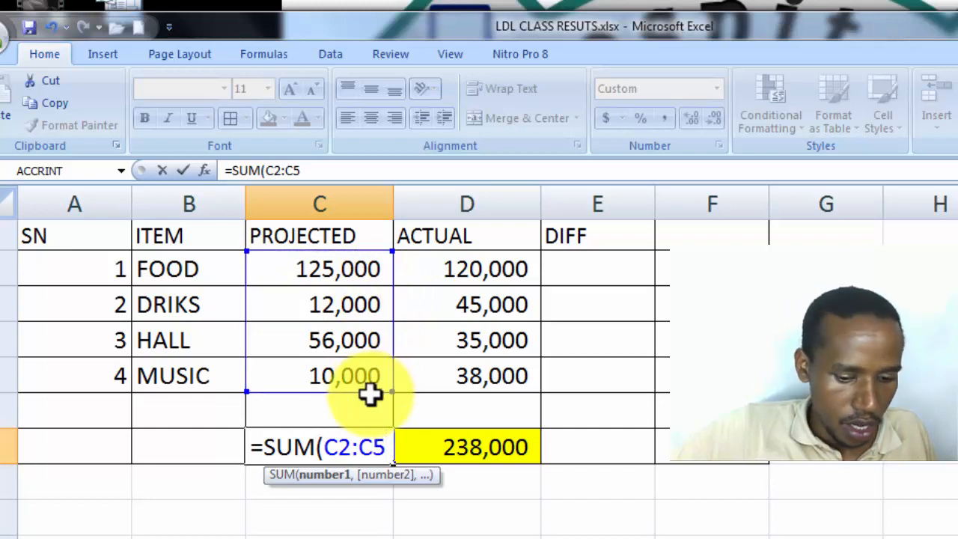
{"action": "type", "text": ")"}
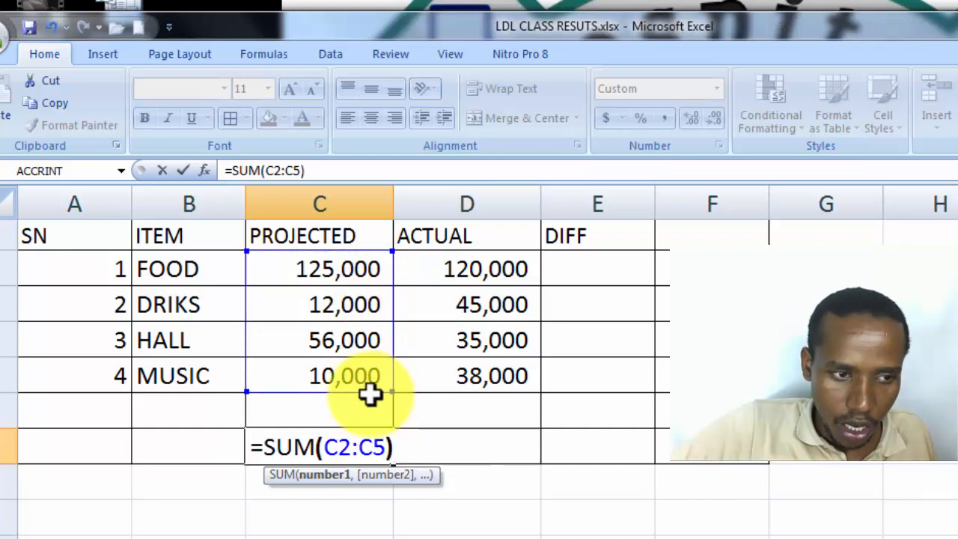
{"action": "key", "text": "Return"}
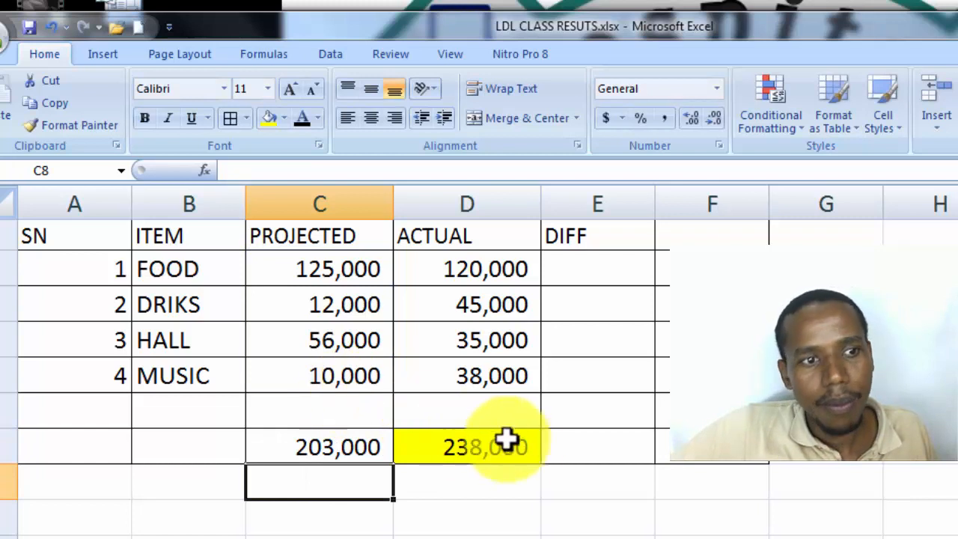
{"action": "left_click", "coordinate": [536, 449]}
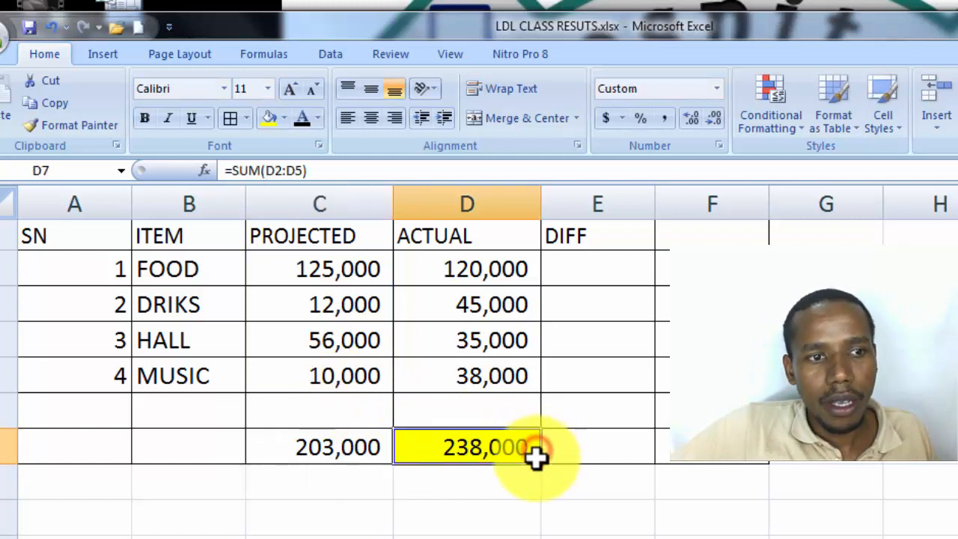
{"action": "left_click_drag", "start_coordinate": [544, 466], "coordinate": [626, 465]}
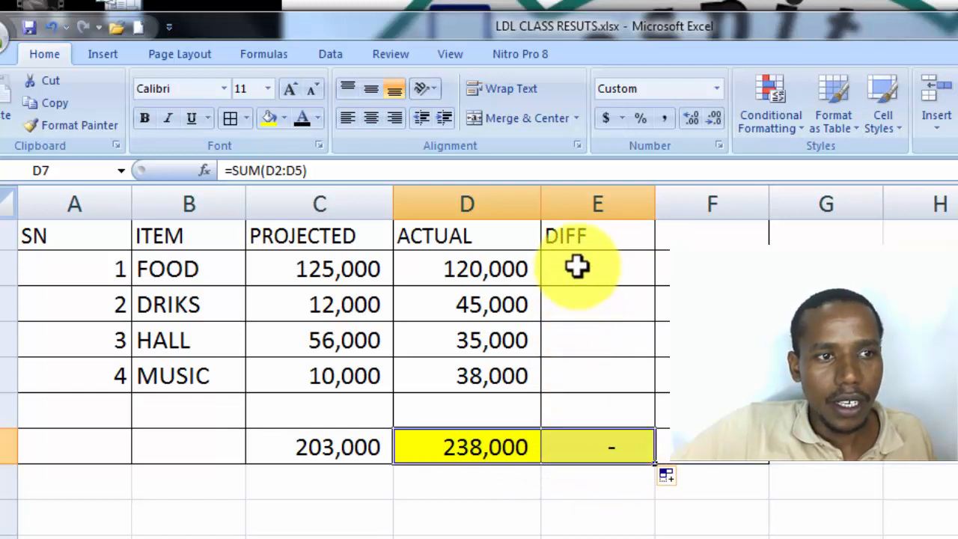
Calculate the FOOD difference in E2 with =C2-D2 and fill the formula down to E5
{"action": "left_click", "coordinate": [577, 267]}
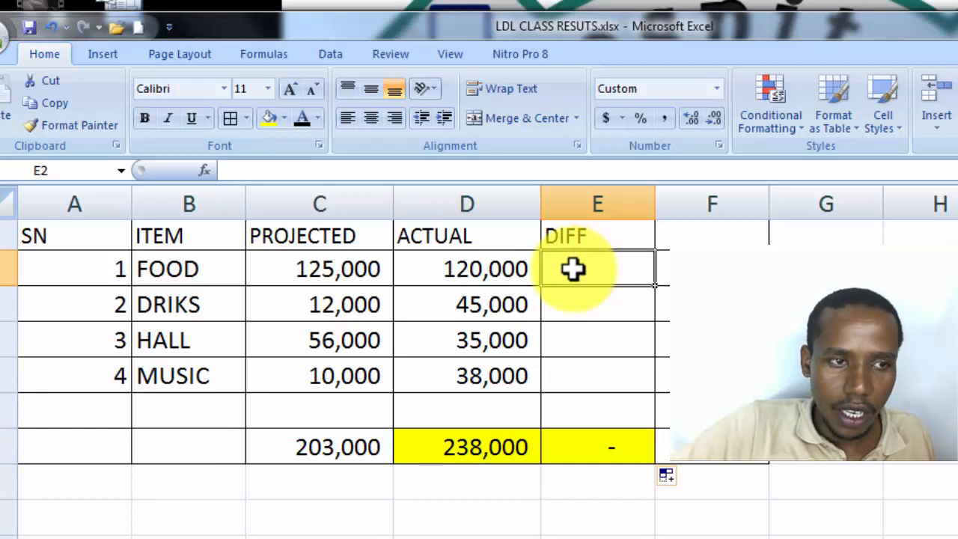
{"action": "type", "text": "="}
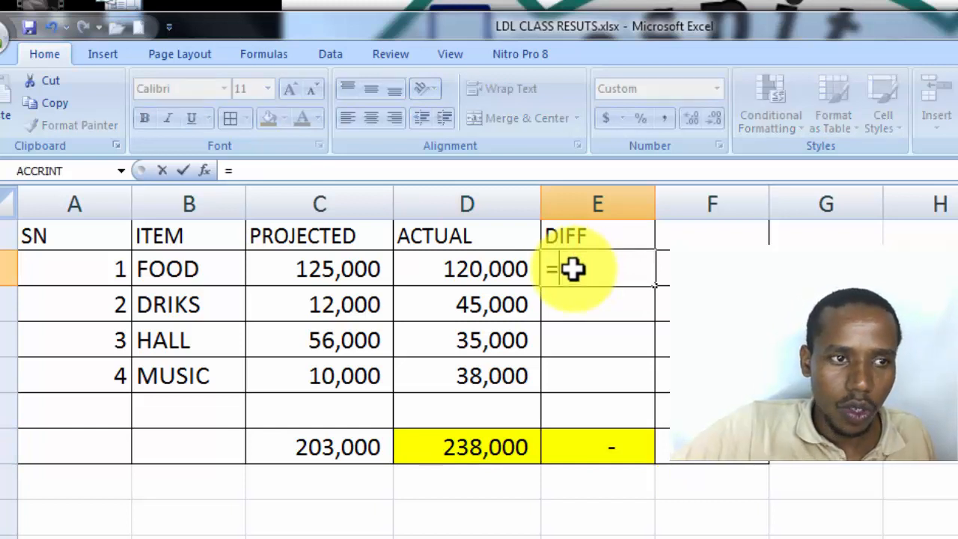
{"action": "left_click", "coordinate": [362, 270]}
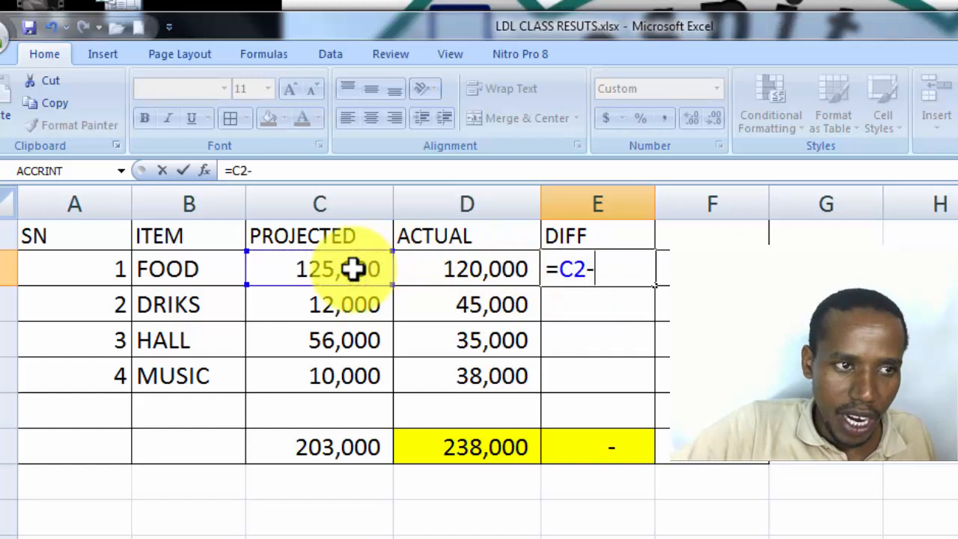
{"action": "type", "text": "-"}
{"action": "left_click", "coordinate": [423, 270]}
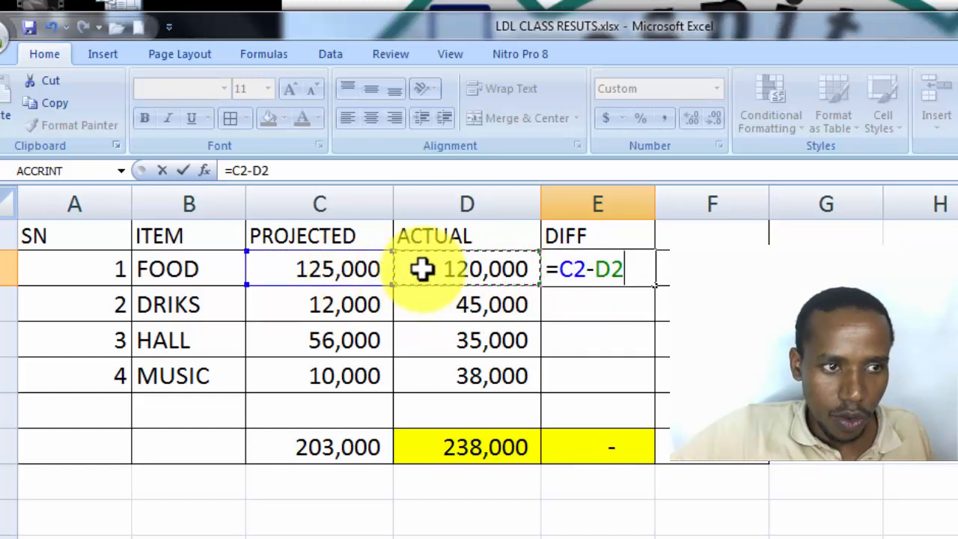
{"action": "key", "text": "Return"}
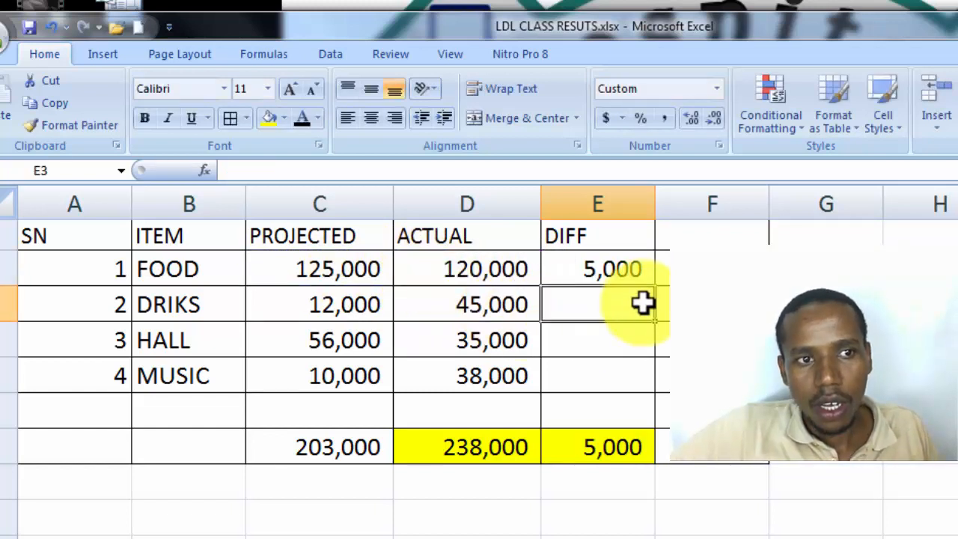
{"action": "left_click", "coordinate": [648, 278]}
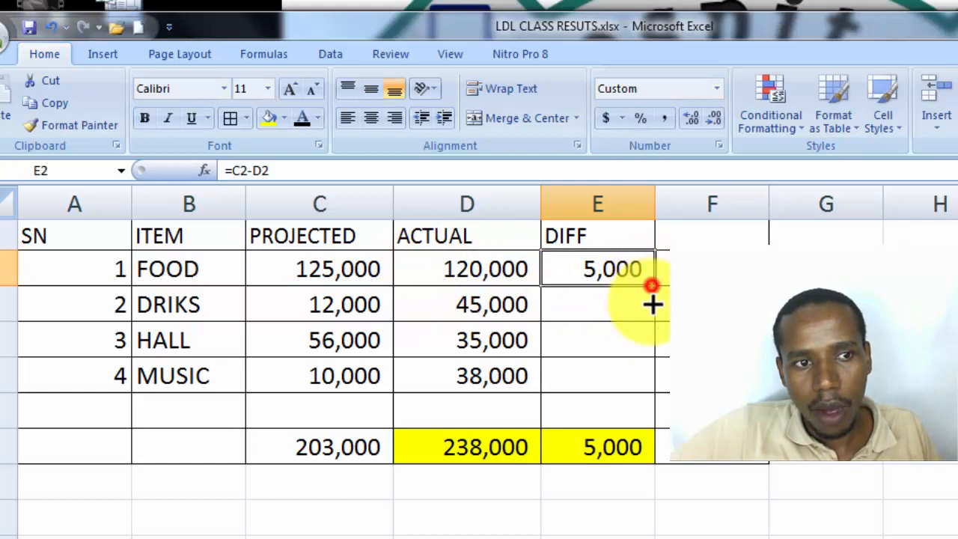
{"action": "left_click_drag", "start_coordinate": [653, 304], "coordinate": [637, 395]}
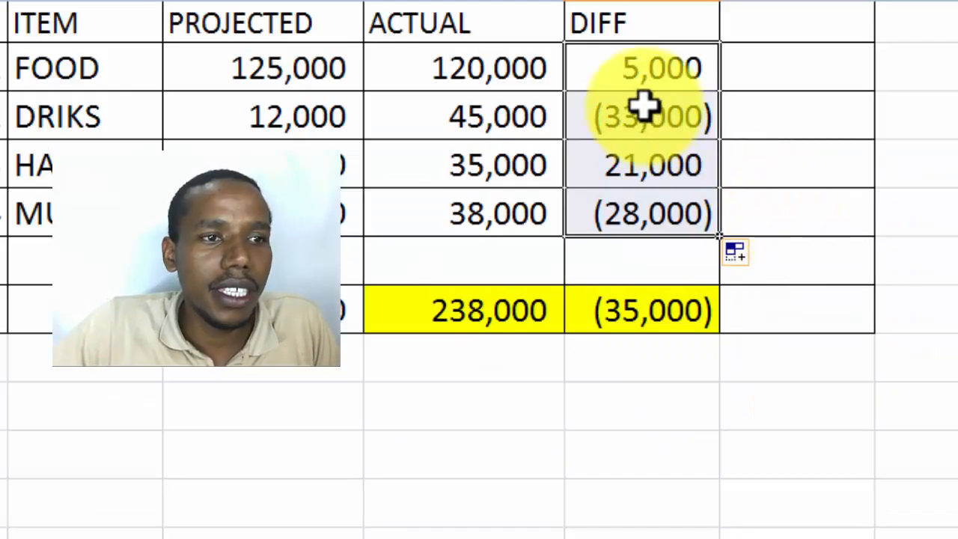
Format the differences in E2:E5 with the Number category and the -1,234 style for negative numbers
{"action": "right_click", "coordinate": [645, 107]}
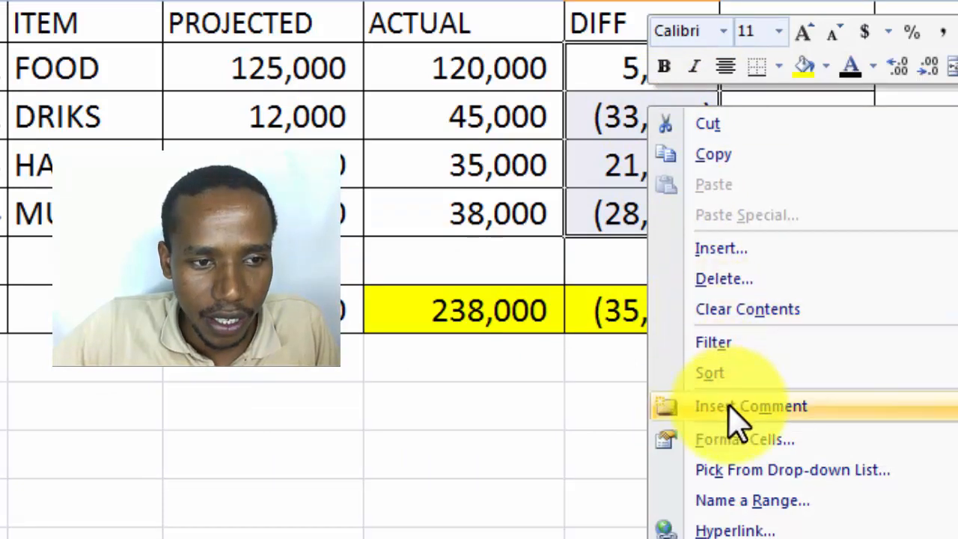
{"action": "key", "text": "Escape"}
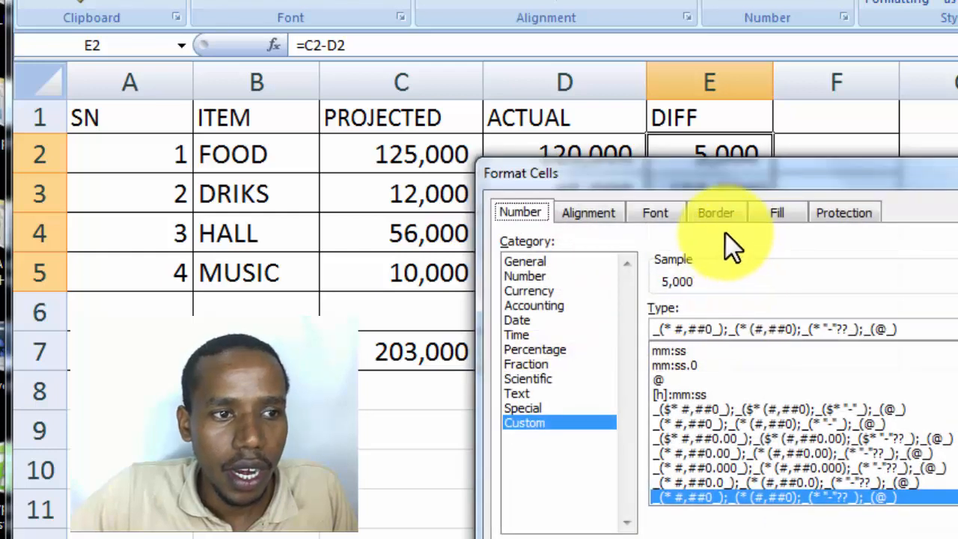
{"action": "left_click", "coordinate": [569, 276]}
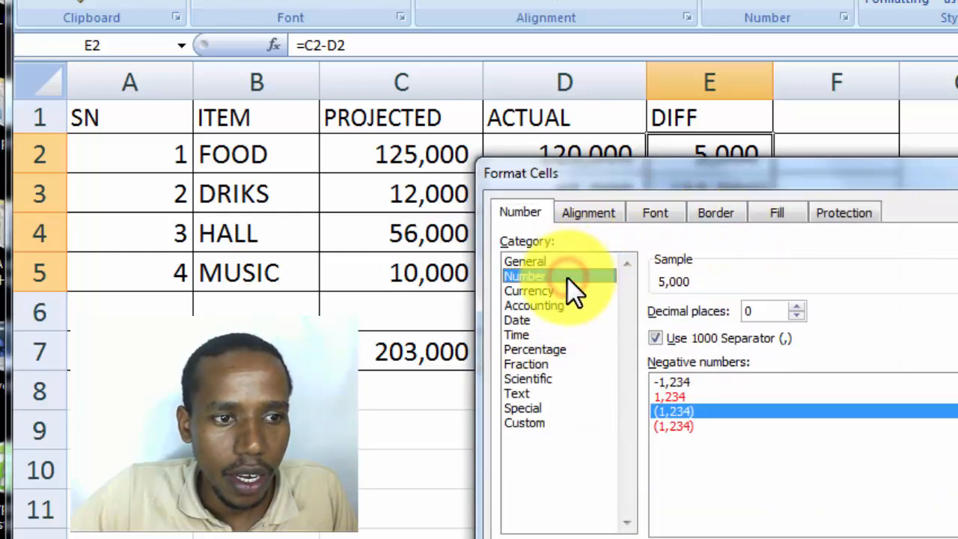
{"action": "left_click", "coordinate": [674, 383]}
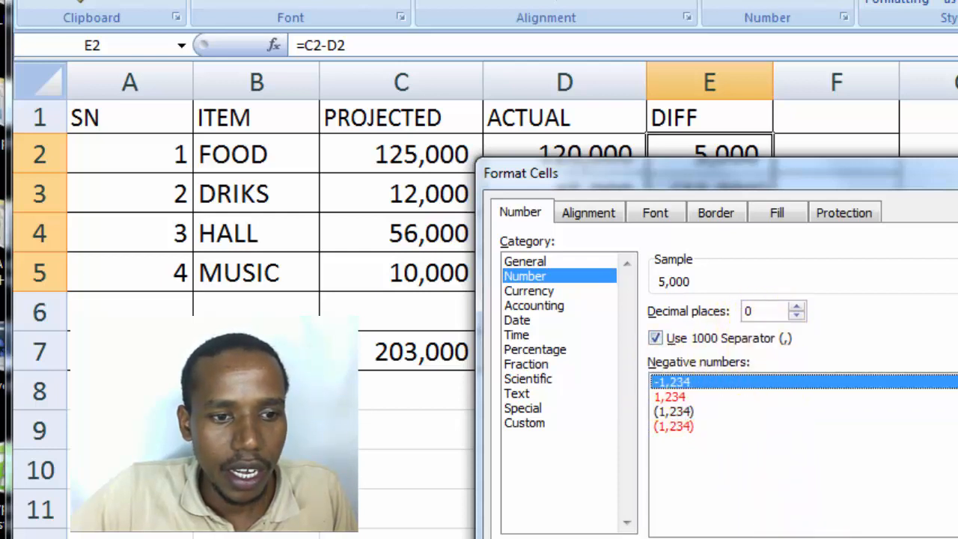
{"action": "key", "text": "Return"}
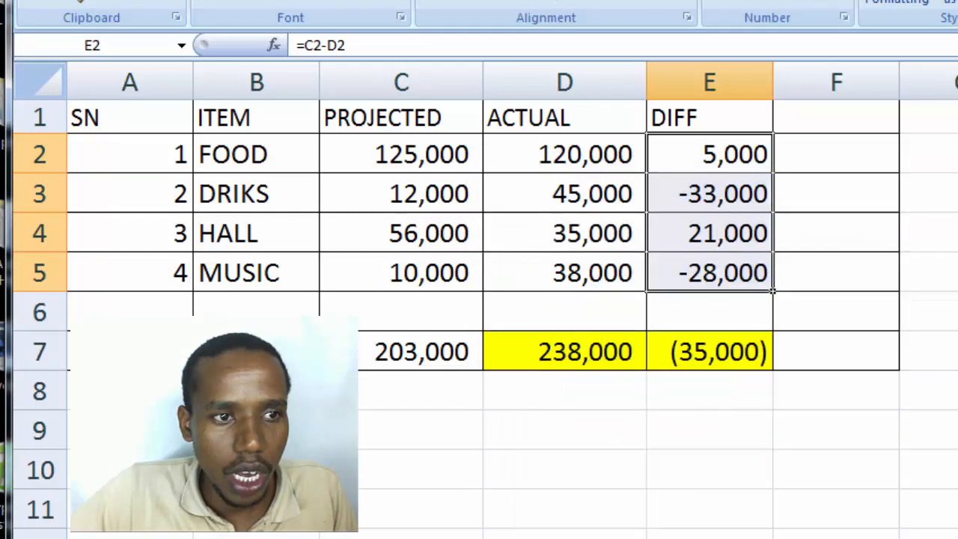
Fill the MUSIC difference formula from E5 down to E7
{"action": "left_click", "coordinate": [624, 431]}
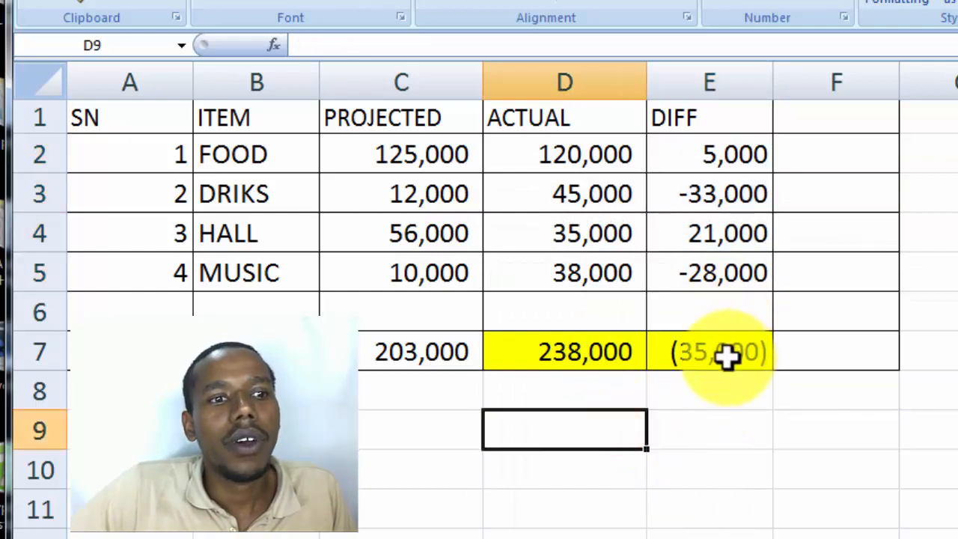
{"action": "left_click", "coordinate": [730, 274]}
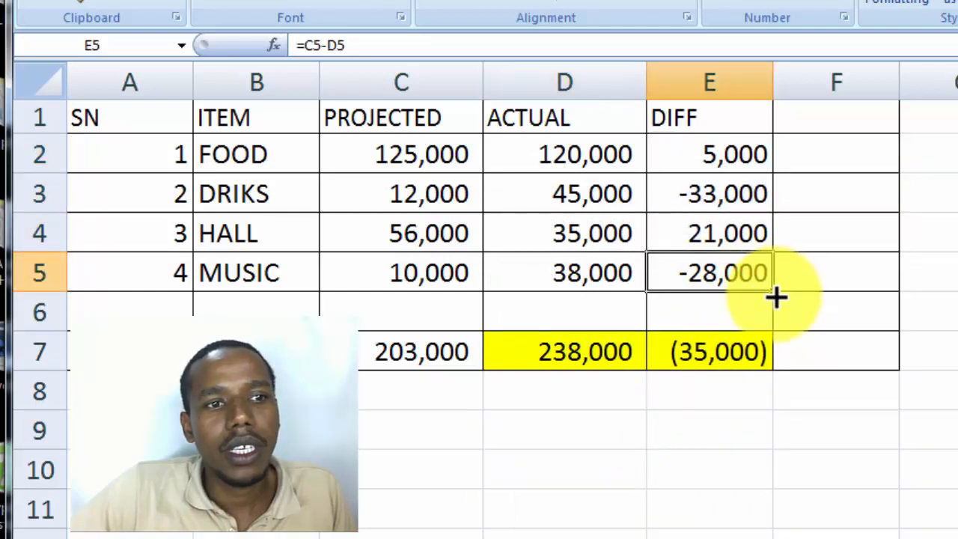
{"action": "left_click_drag", "start_coordinate": [775, 296], "coordinate": [763, 359]}
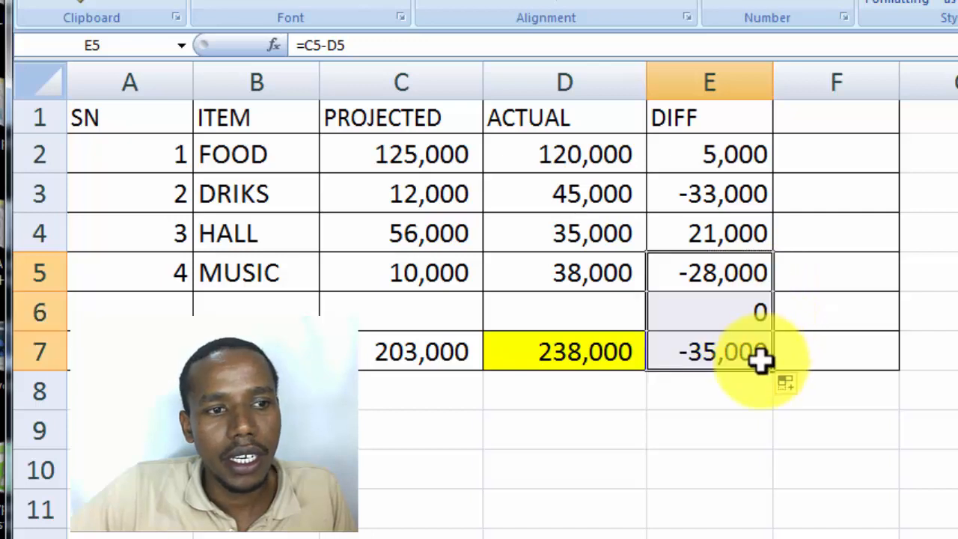
{"action": "left_click", "coordinate": [625, 361]}
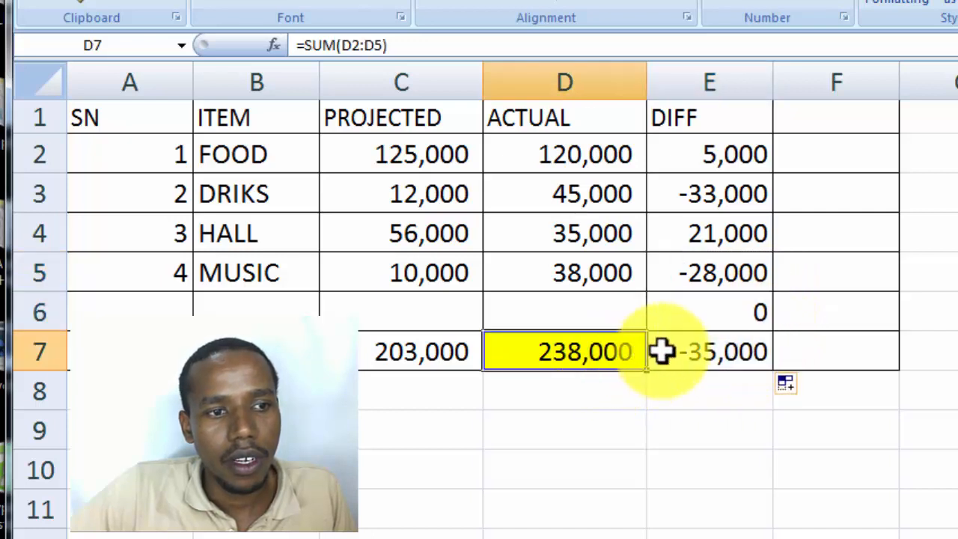
{"action": "left_click", "coordinate": [666, 352]}
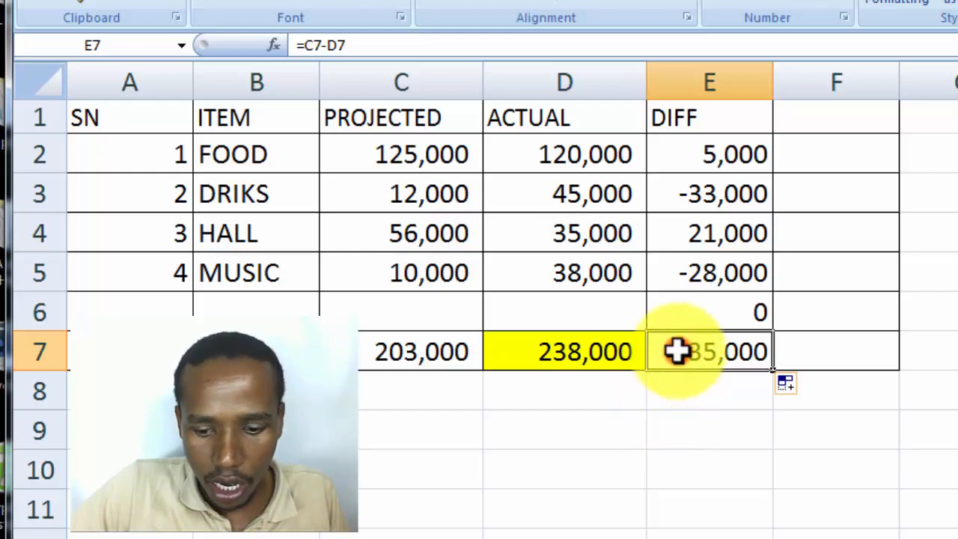
Clear the contents of E7 and E6 in the DIFF column
{"action": "key", "text": "Delete"}
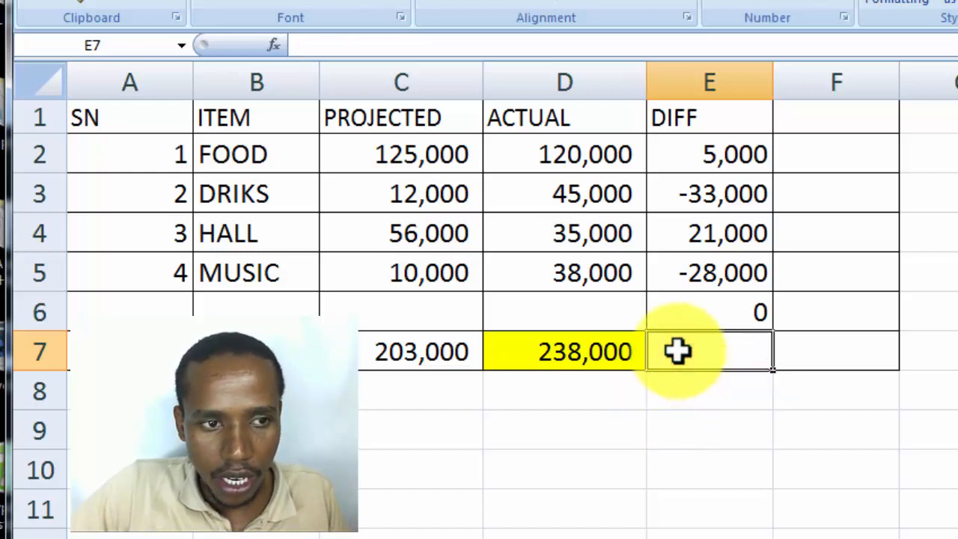
{"action": "left_click", "coordinate": [709, 322]}
{"action": "key", "text": "Delete"}
Total the DIFF column in E7 with =SUM(E2:E5)
{"action": "left_click", "coordinate": [709, 352]}
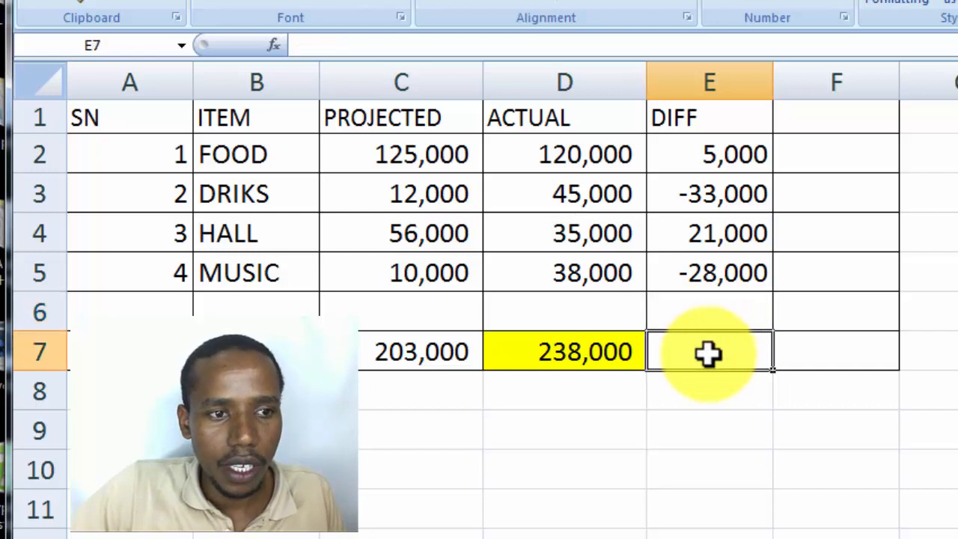
{"action": "type", "text": "="}
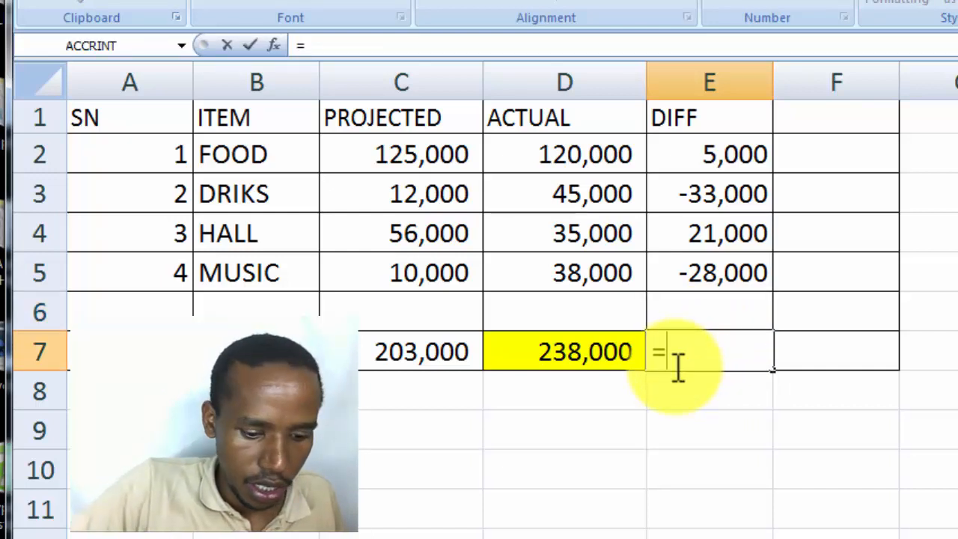
{"action": "type", "text": "SUM"}
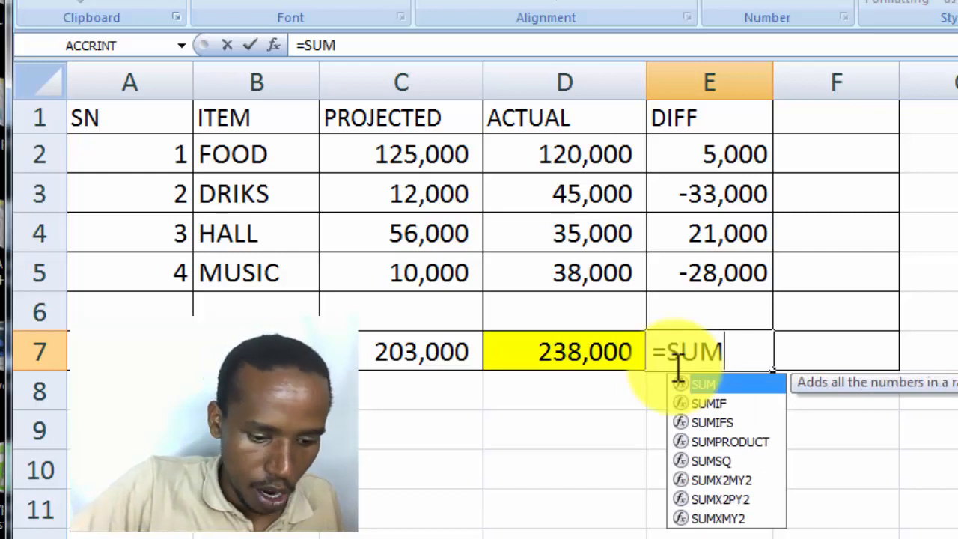
{"action": "type", "text": "("}
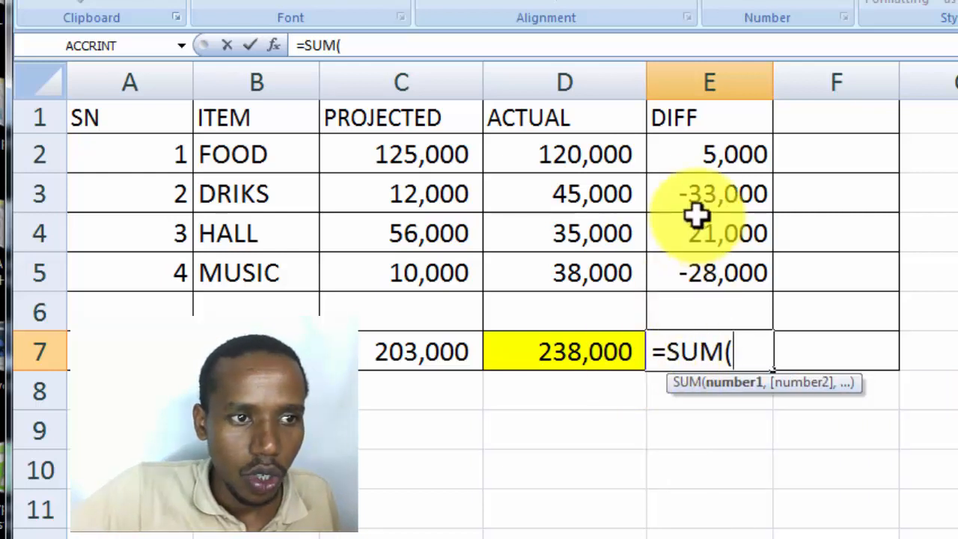
{"action": "left_click_drag", "start_coordinate": [694, 159], "coordinate": [694, 271]}
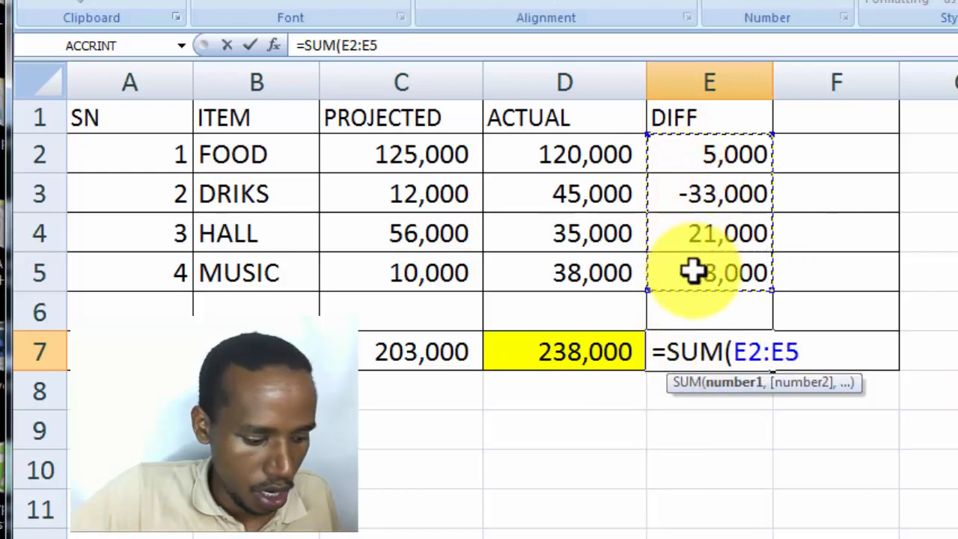
{"action": "type", "text": ")"}
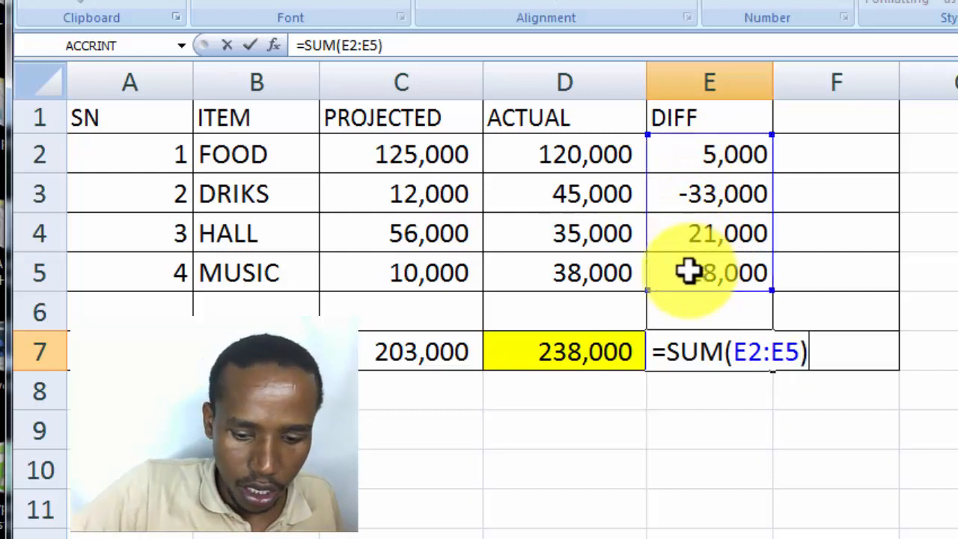
{"action": "key", "text": "Return"}
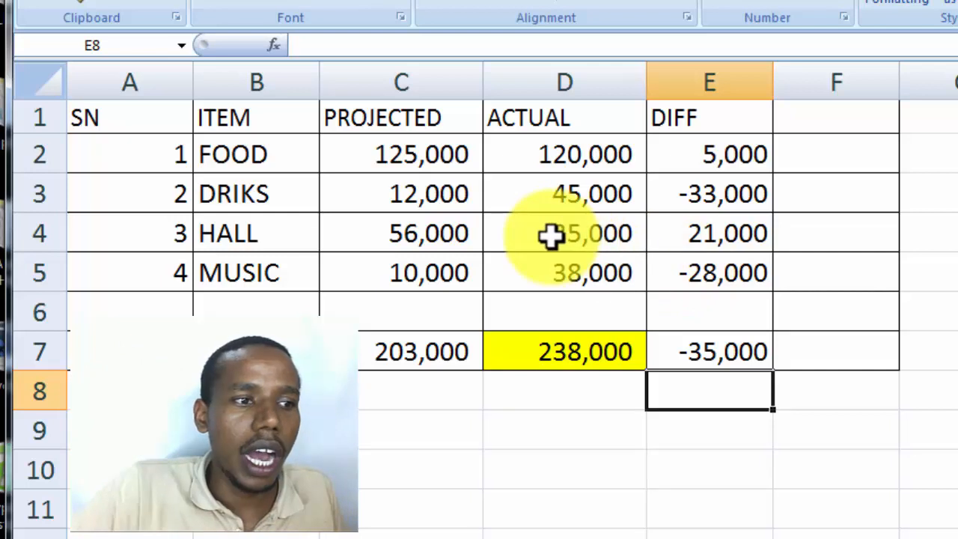
Change the projected DRIKS amount in C3 to 56000
{"action": "left_click", "coordinate": [409, 192]}
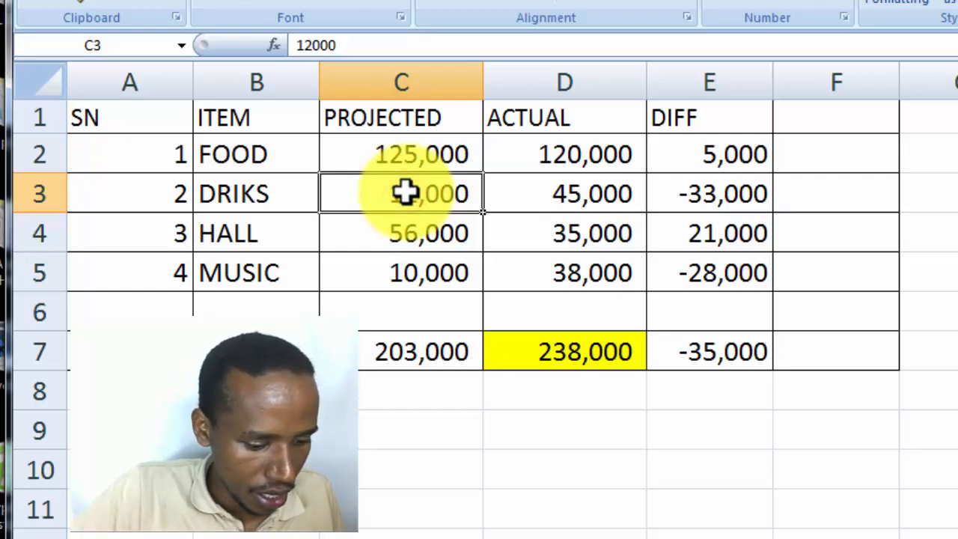
{"action": "type", "text": "5"}
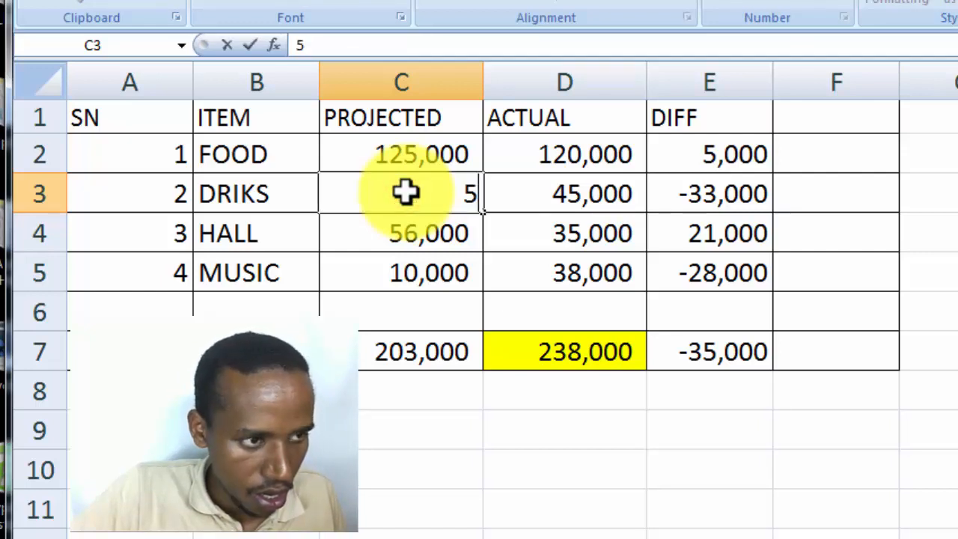
{"action": "type", "text": "600"}
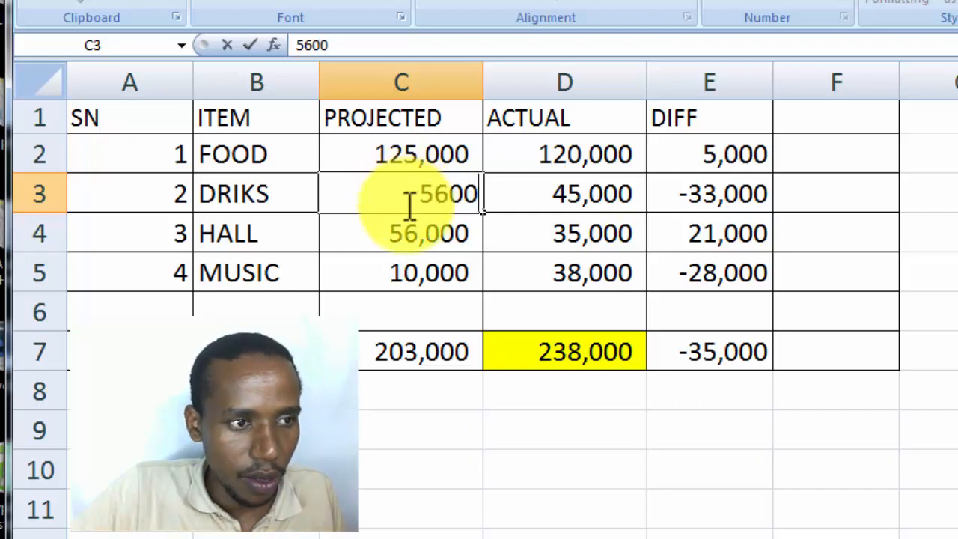
{"action": "type", "text": "0"}
{"action": "key", "text": "Return"}
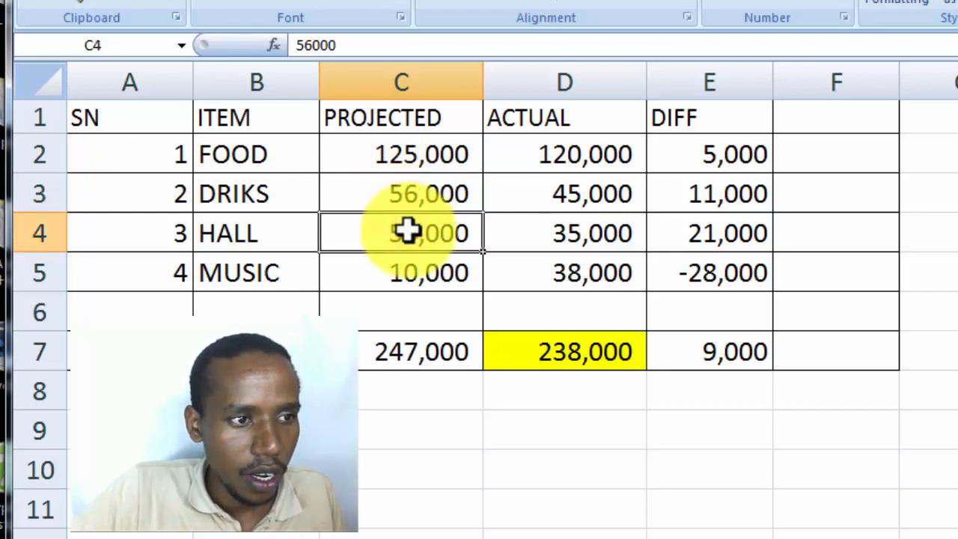
Change the projected HALL amount in C4 to 12000
{"action": "type", "text": "12"}
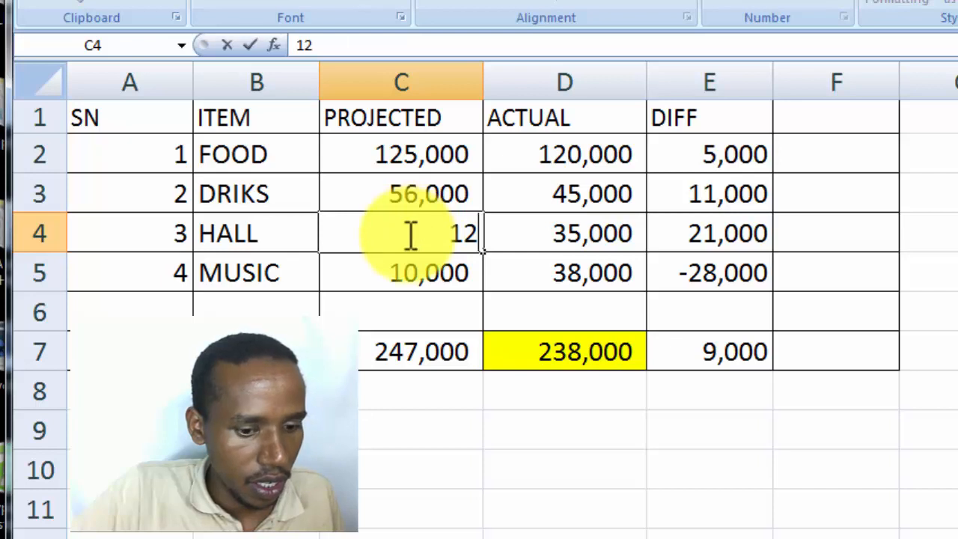
{"action": "type", "text": "000"}
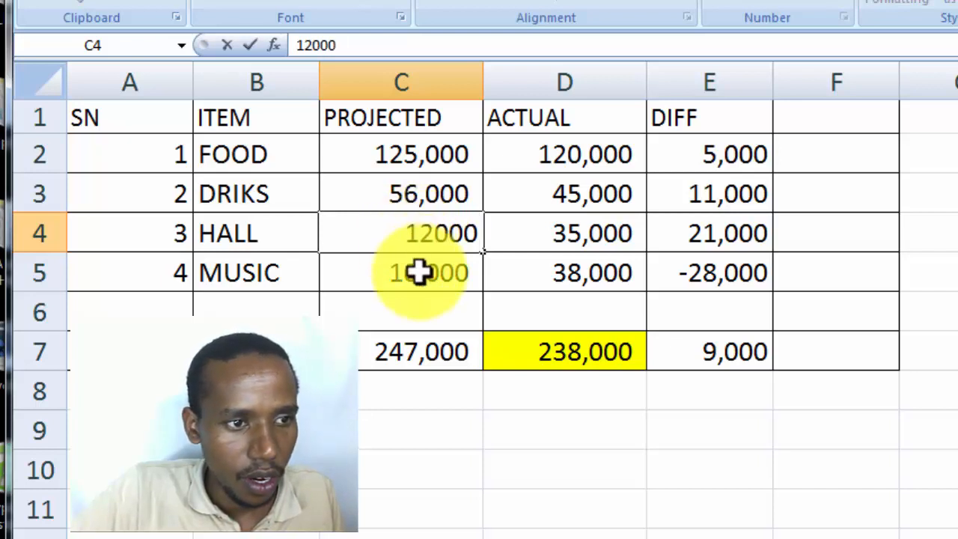
{"action": "key", "text": "Return"}
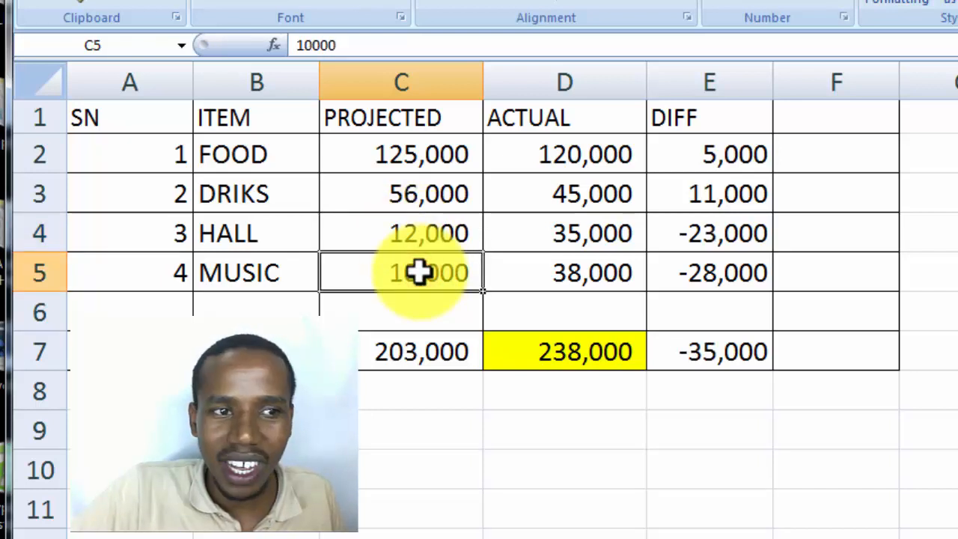
Replace the projected HALL amount in C4 with 82000
{"action": "left_click", "coordinate": [415, 234]}
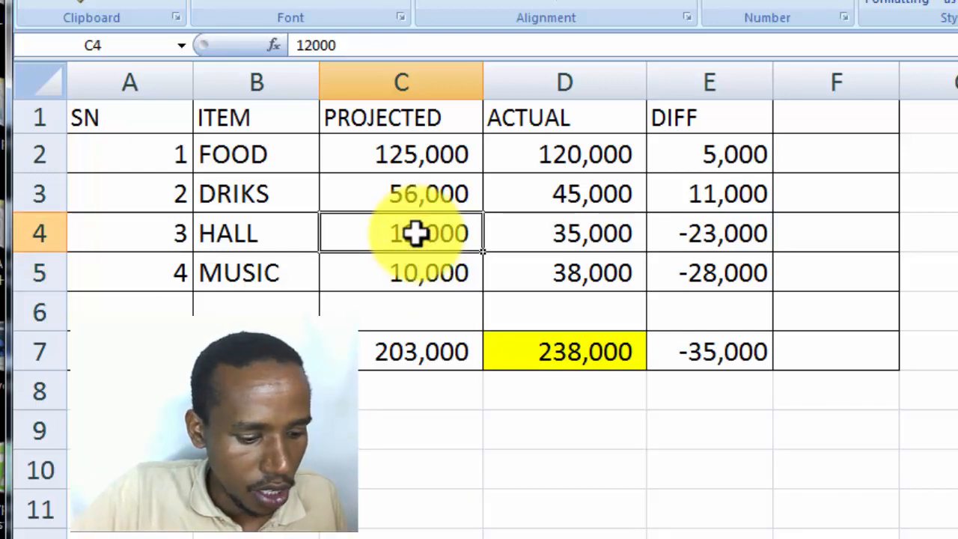
{"action": "type", "text": "6"}
{"action": "key", "text": "BackSpace"}
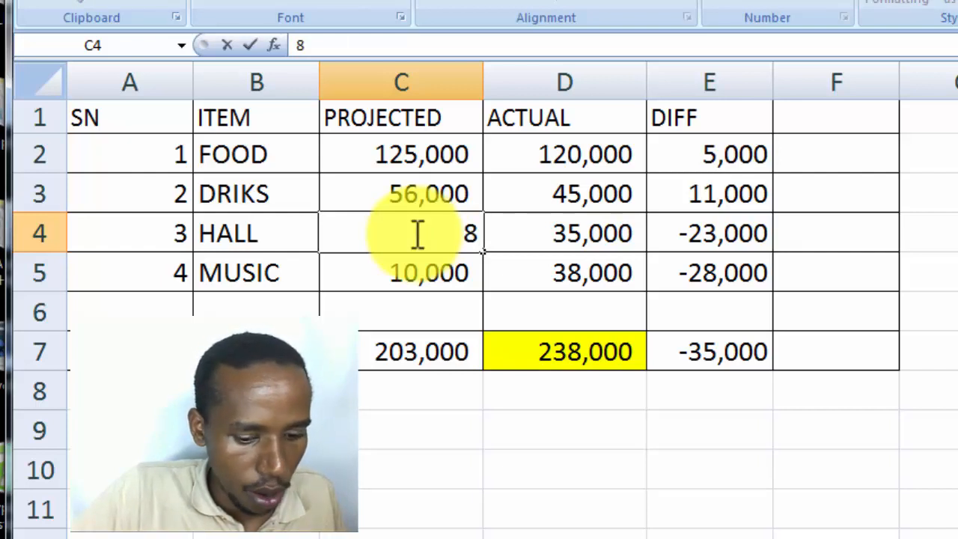
{"action": "type", "text": "8200"}
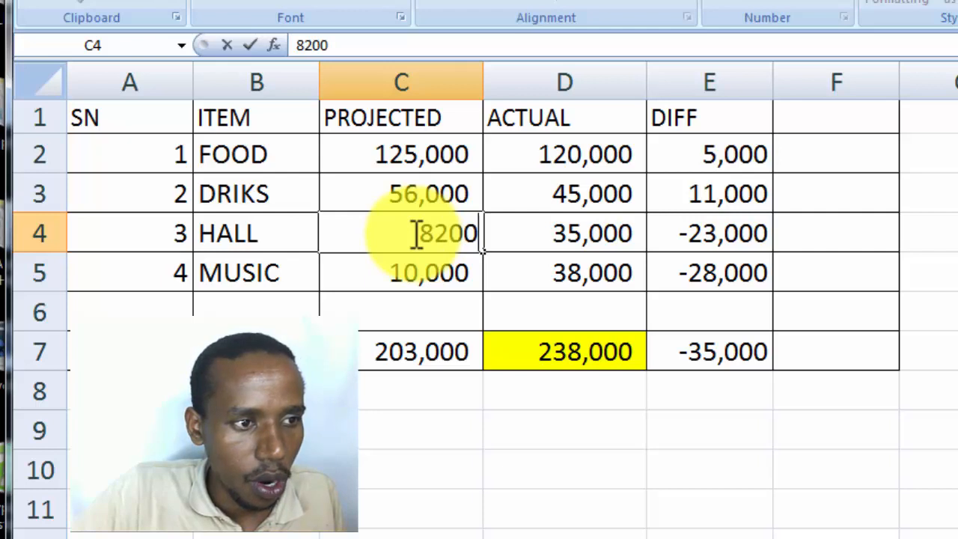
{"action": "type", "text": "0"}
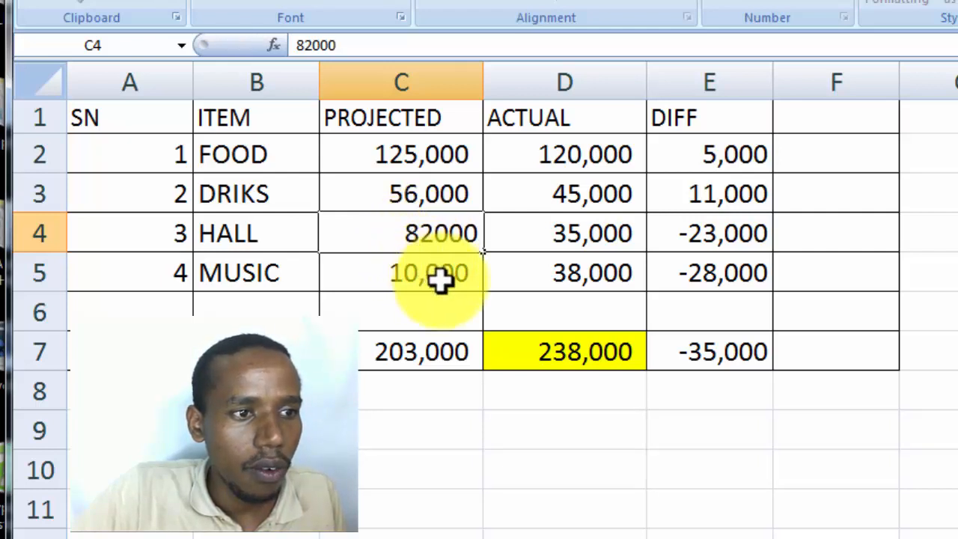
{"action": "key", "text": "Return"}
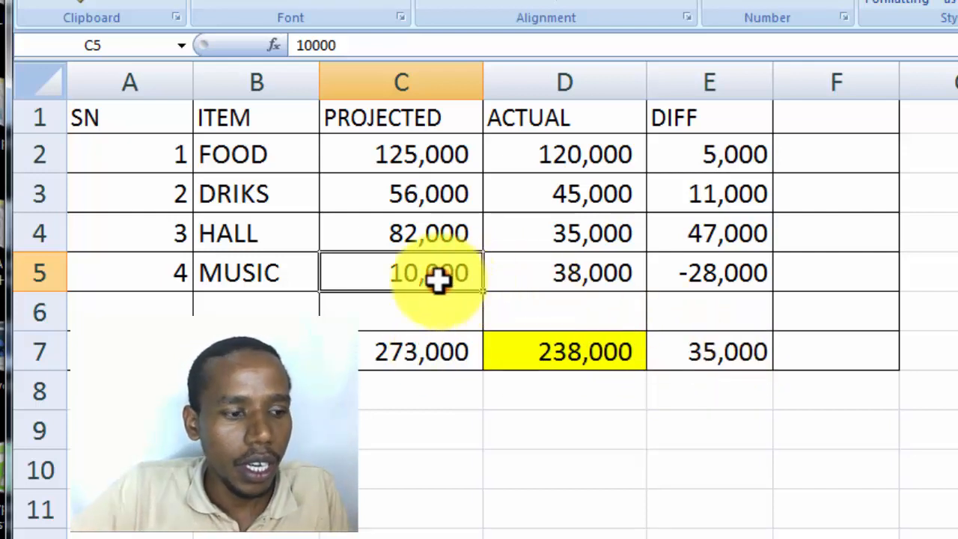
Change the projected MUSIC amount in C5 to 44000 and check the DIFF total in E7
{"action": "type", "text": "44"}
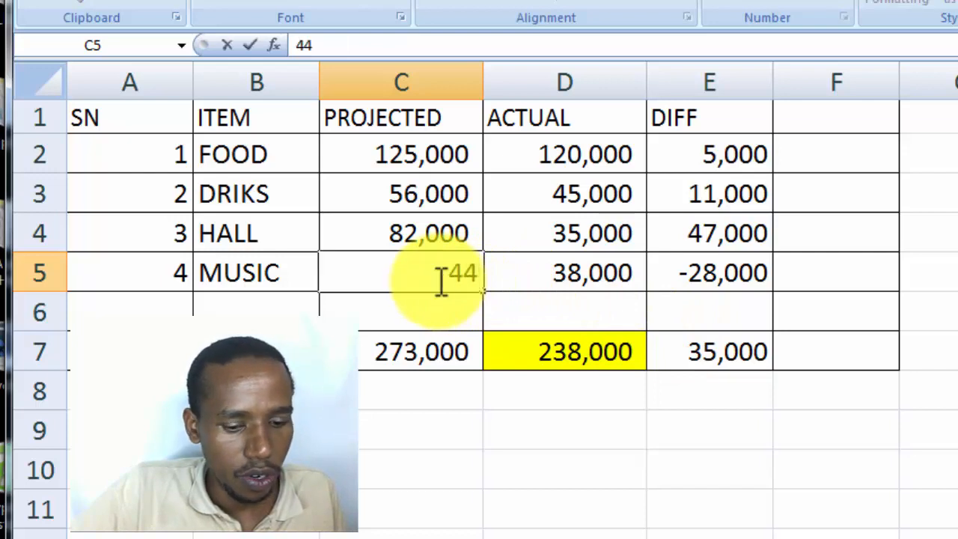
{"action": "type", "text": "000"}
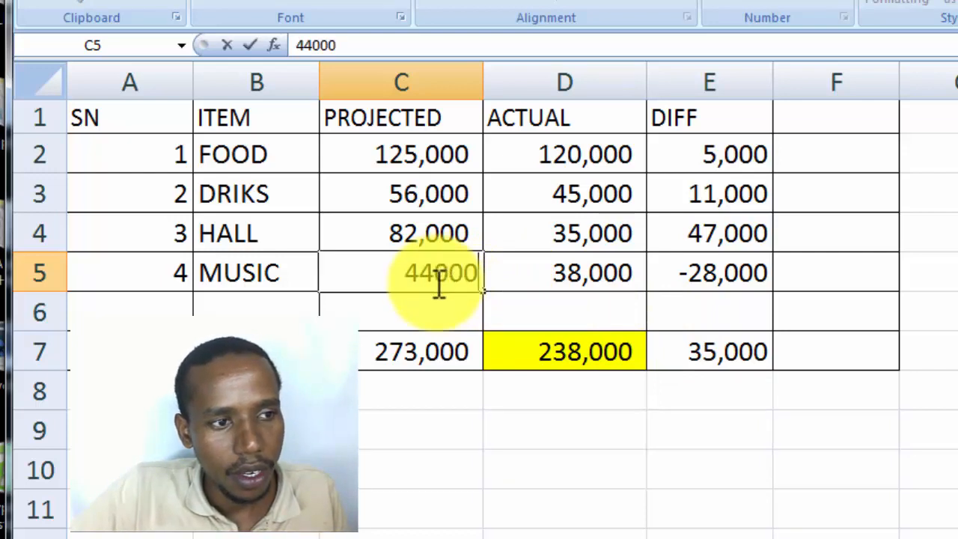
{"action": "left_click", "coordinate": [440, 309]}
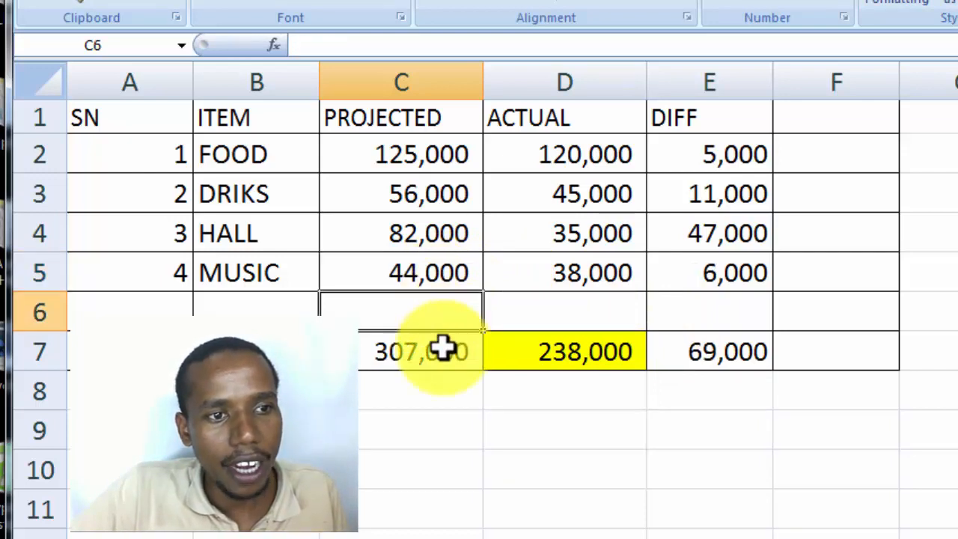
{"action": "left_click", "coordinate": [699, 361]}
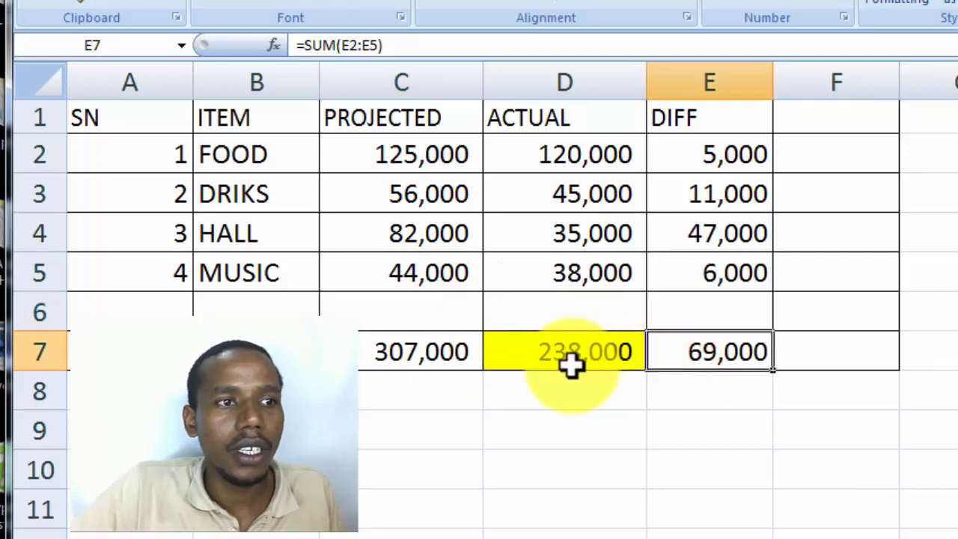